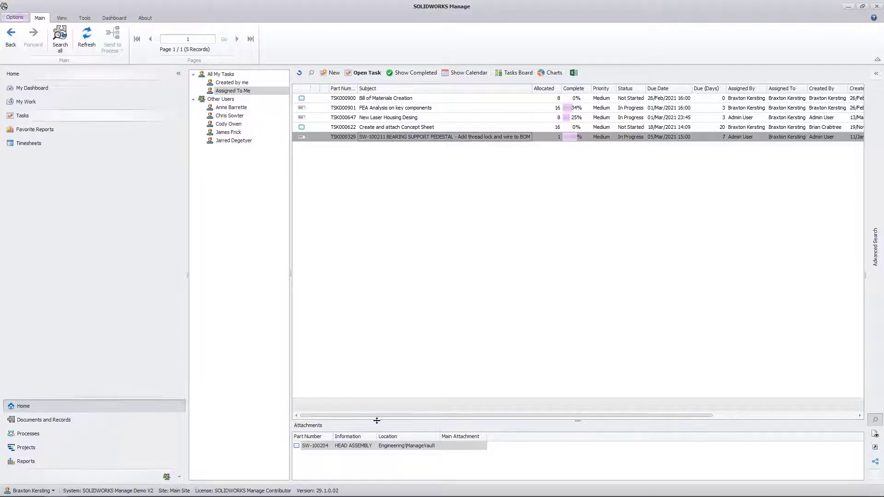
Enlarge the attachments area and review the attachments of the bearing pedestal, Bill of Materials Creation, and Create and attach Concept Sheet tasks.
drag(378, 421, 382, 285)
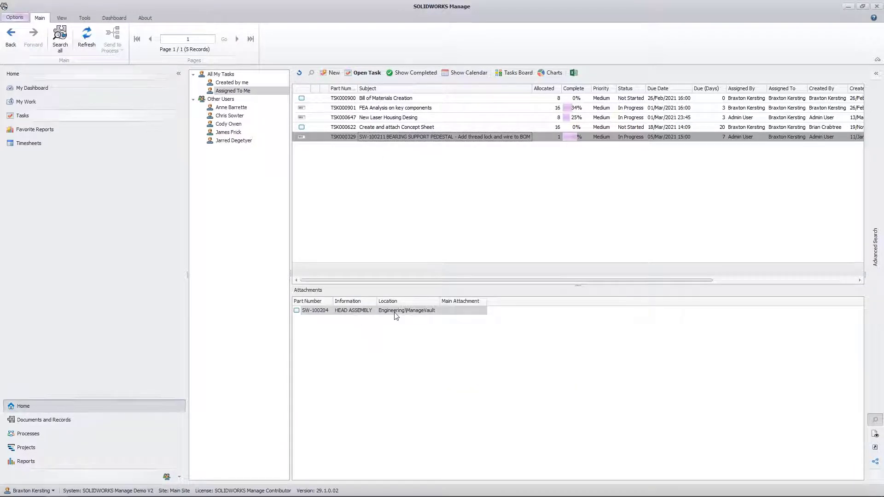
click(352, 312)
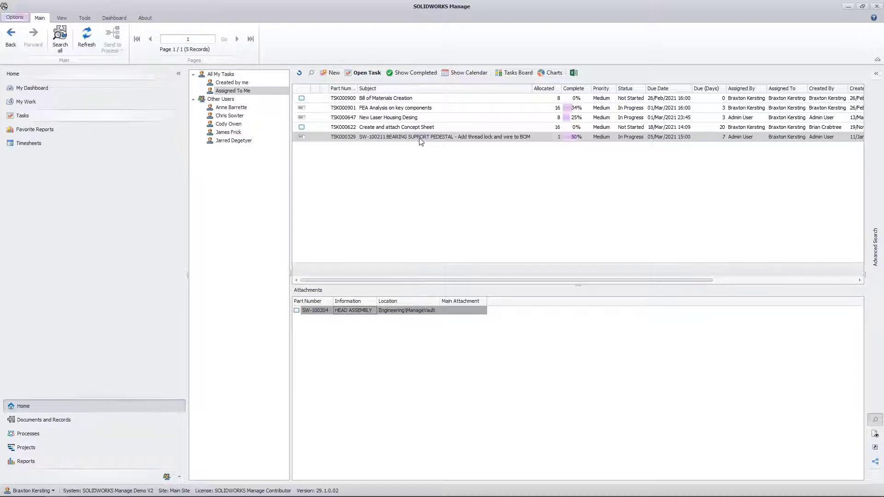
click(375, 99)
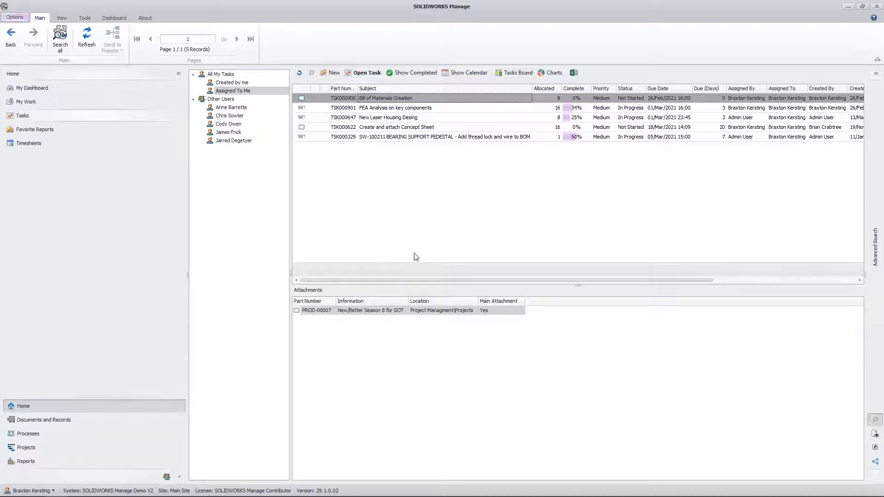
click(379, 129)
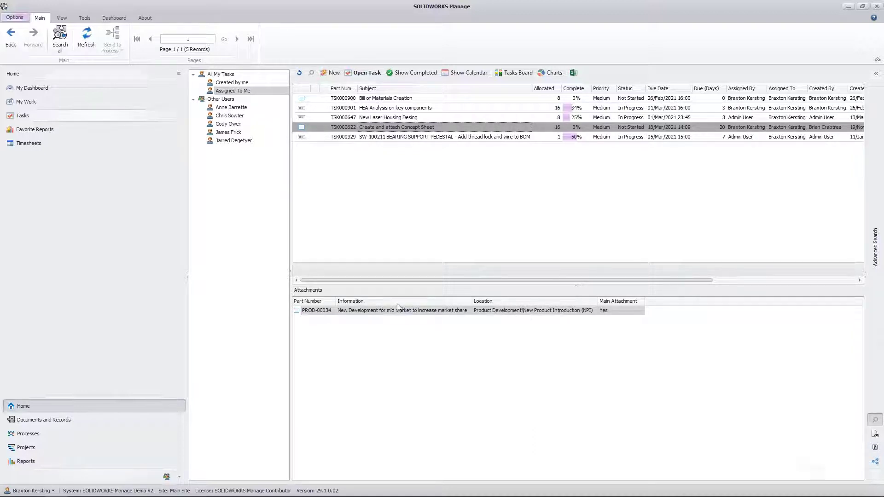
Go to the process record attached to the Create and attach Concept Sheet task and show that process's tasks.
right_click(367, 313)
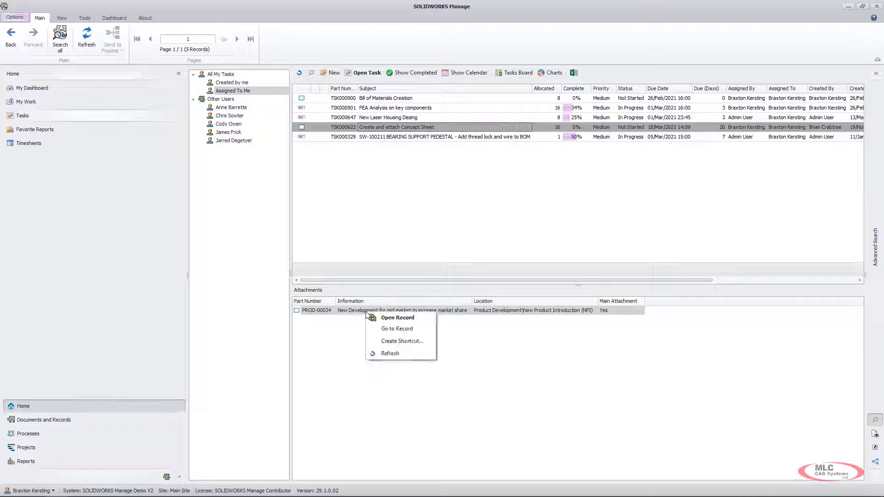
click(392, 331)
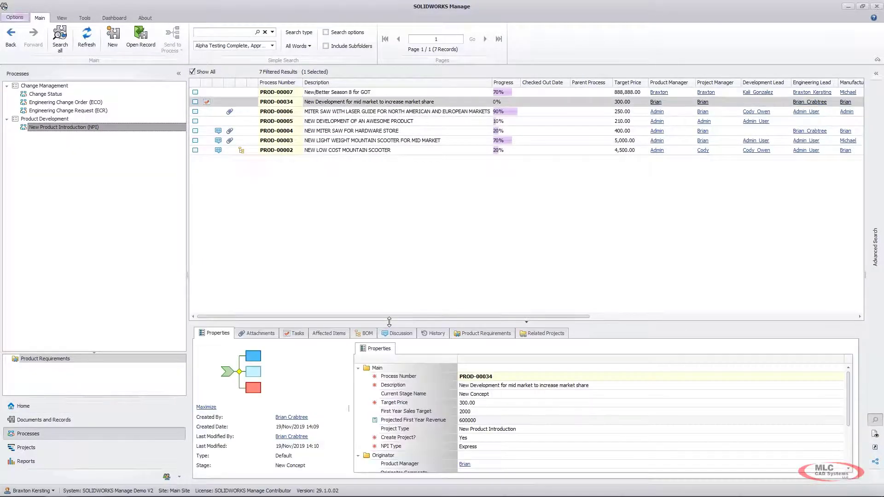
click(295, 334)
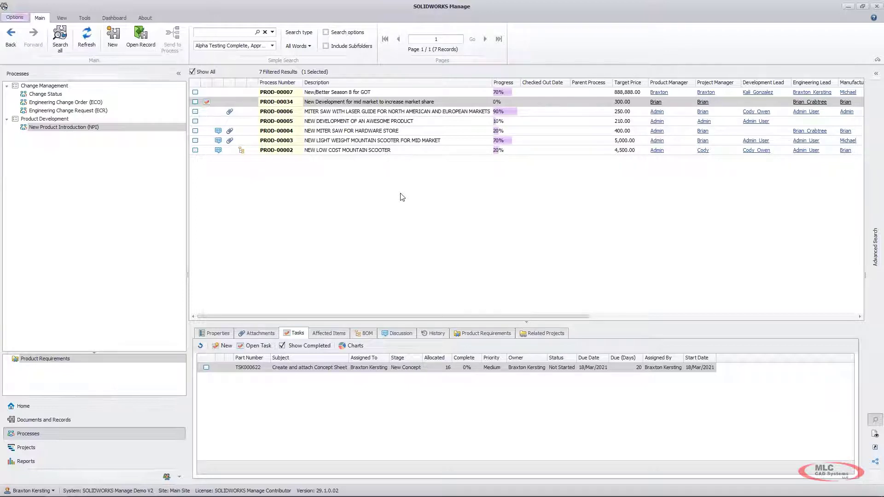
Create a New Product Introduction process described as NEW CIRCULAR FOR BIG BOX STORE, with target price 99 and first year sales target 10000.
right_click(322, 175)
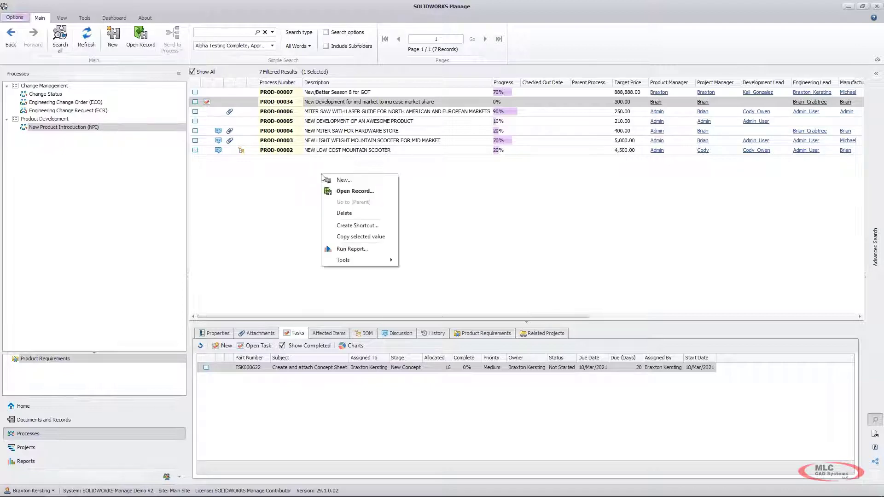
click(358, 180)
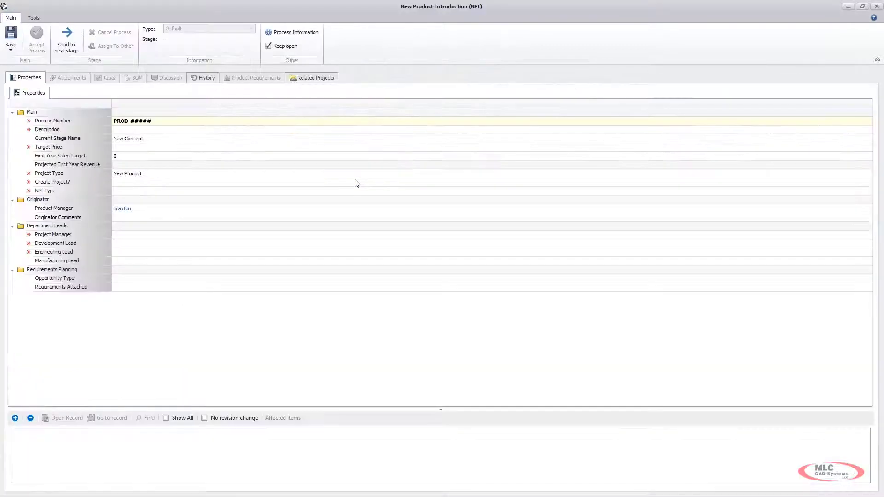
click(136, 130)
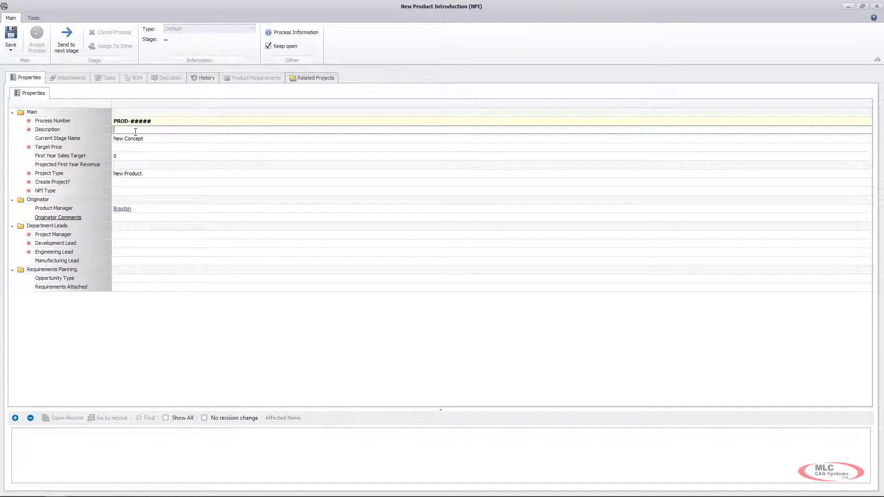
text(NEW CIRCULAR FOR BIG BOX STORE)
click(164, 149)
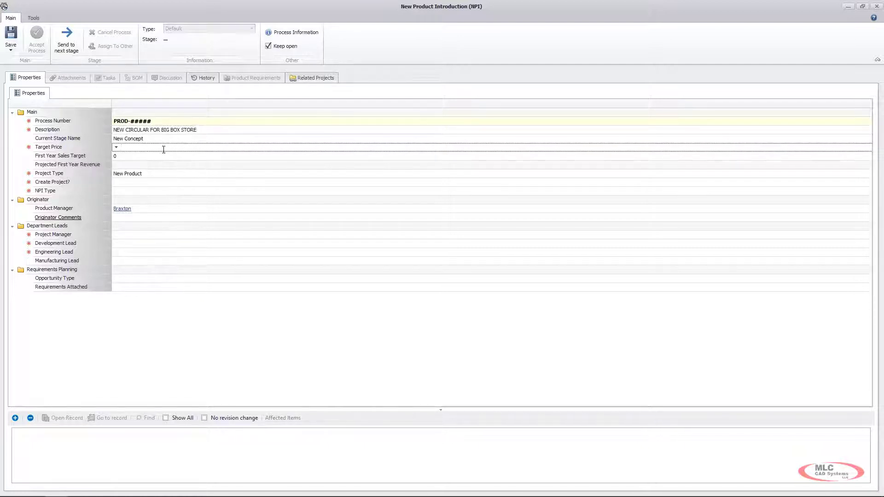
text(99.)
key(Tab)
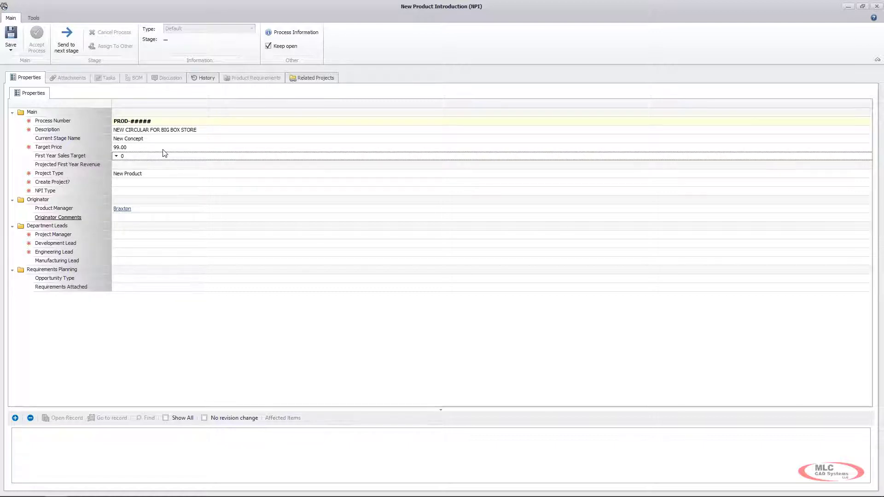
text(10000.)
Set Create Project to Yes and the NPI type to Standard for the new process.
click(145, 183)
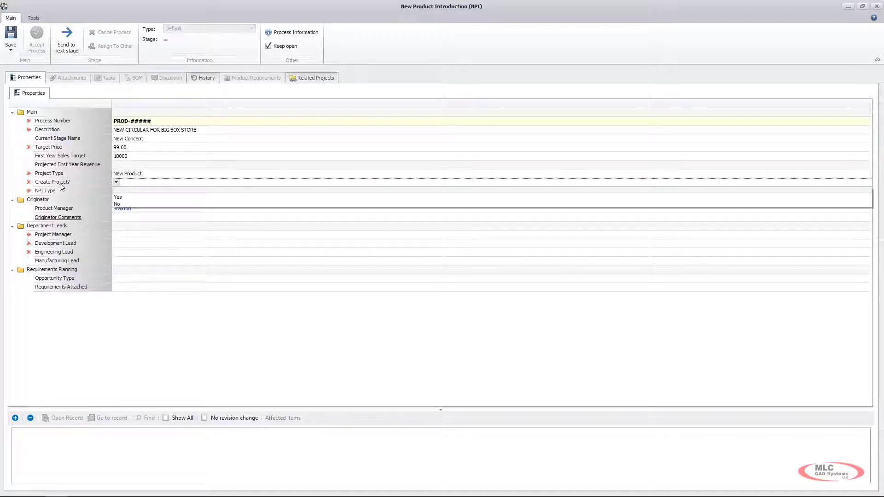
click(124, 197)
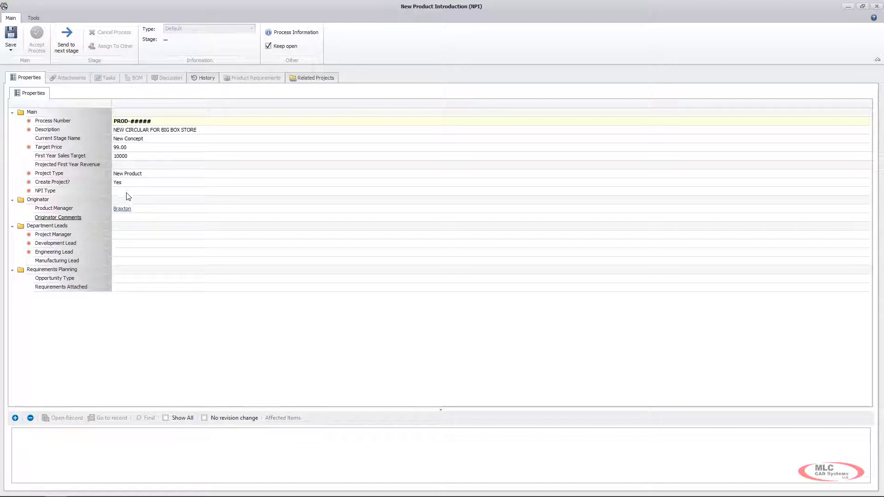
click(128, 195)
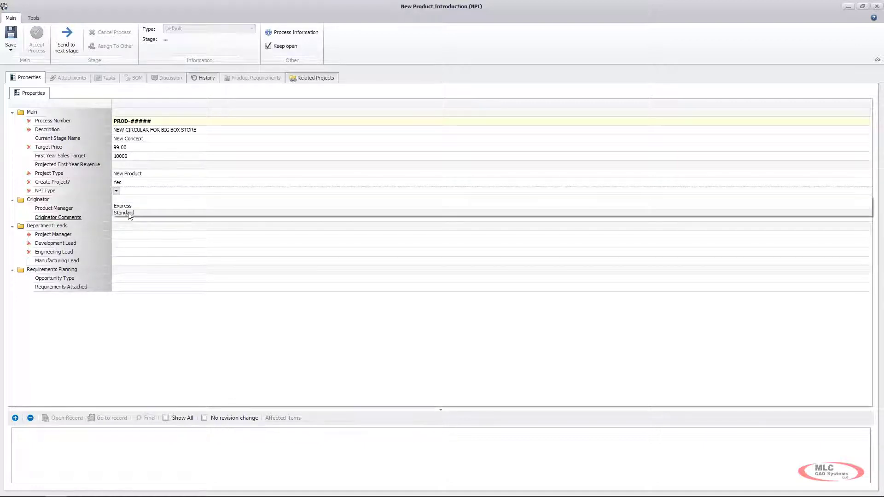
click(122, 205)
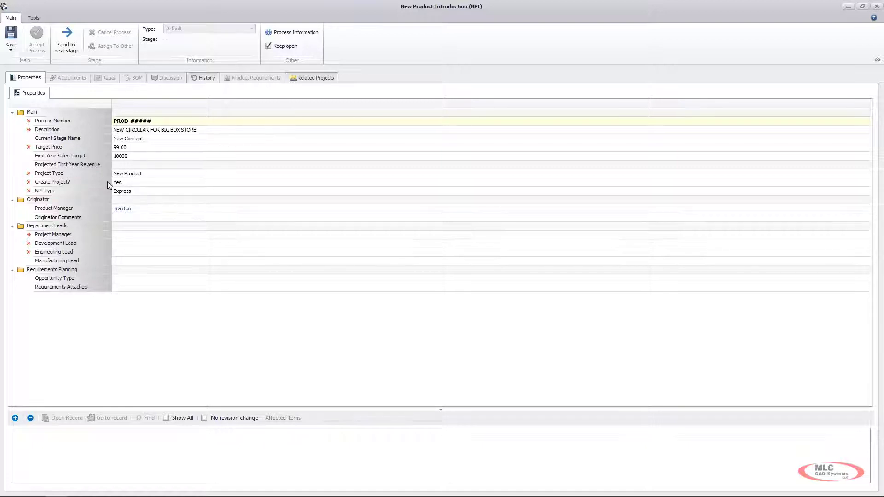
click(153, 194)
click(129, 213)
Assign the project manager, development lead and engineering lead from the organisation's user list.
double_click(130, 239)
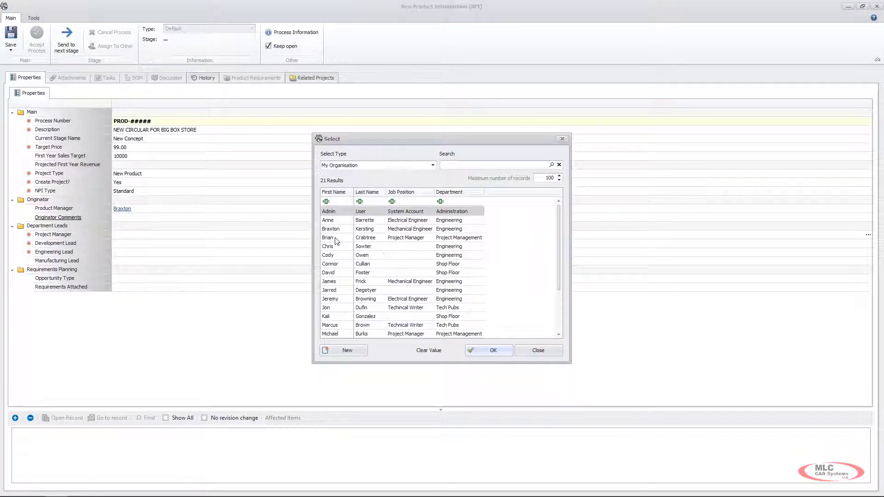
click(335, 238)
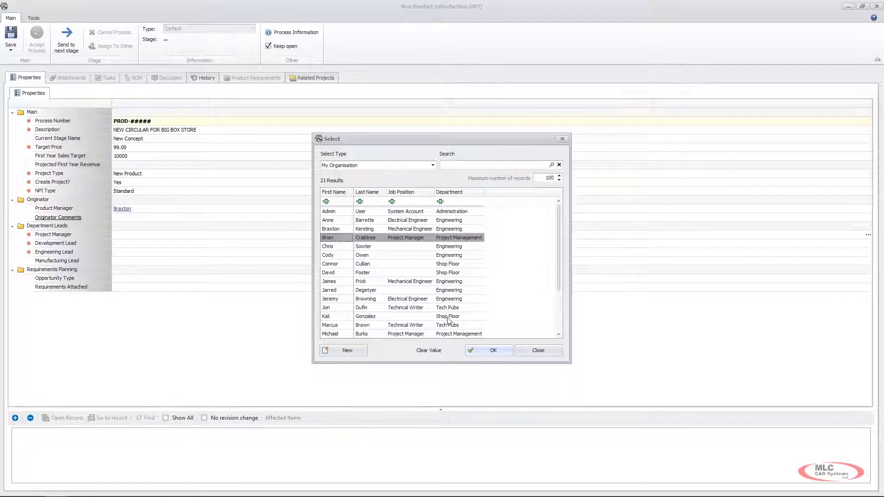
click(488, 351)
double_click(135, 246)
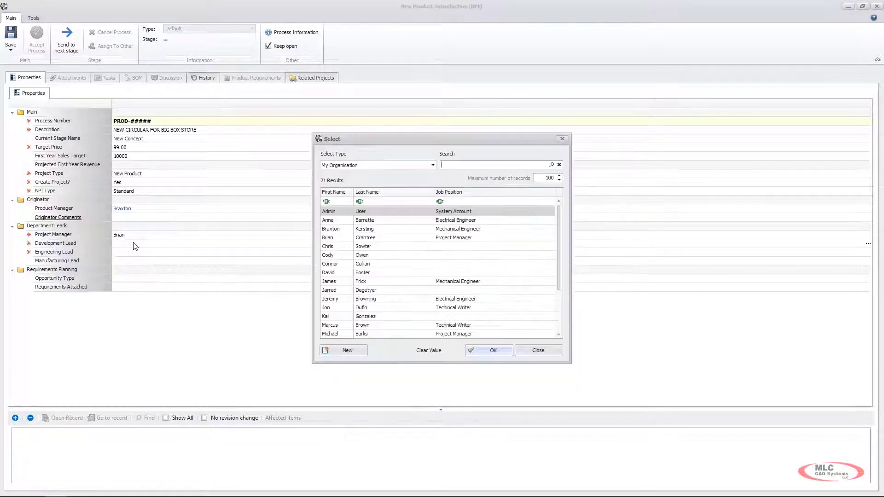
click(327, 317)
click(487, 350)
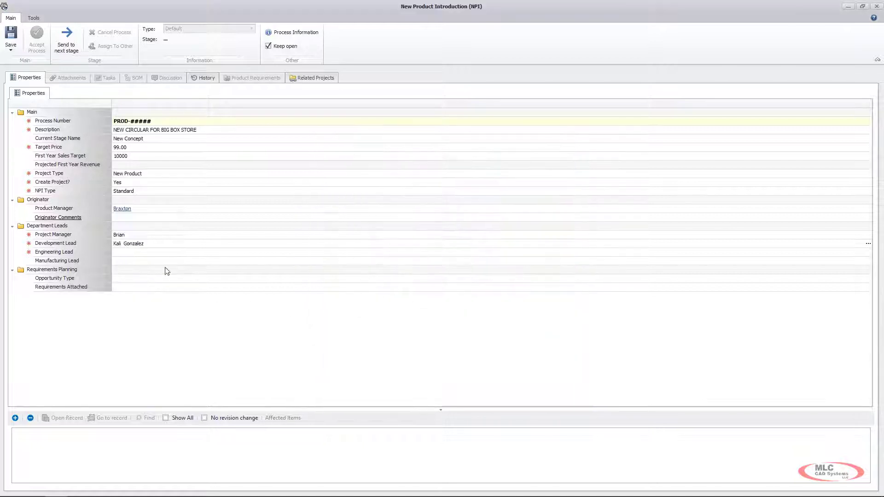
double_click(138, 253)
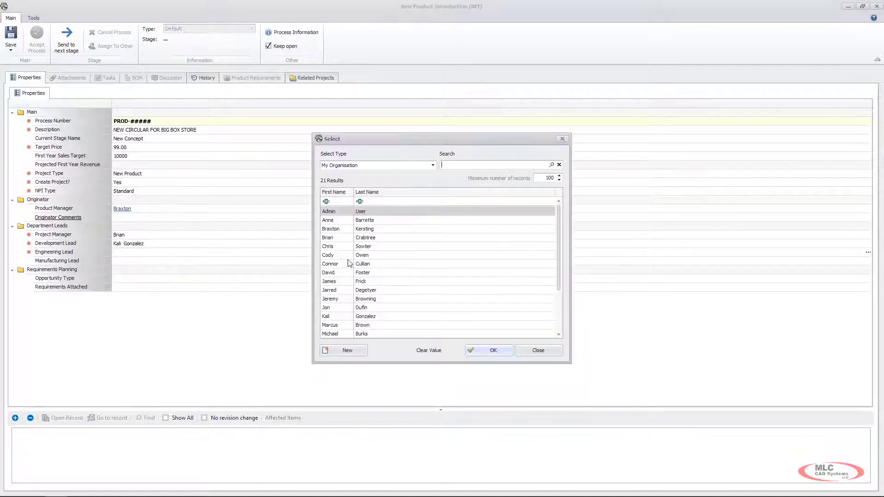
double_click(334, 229)
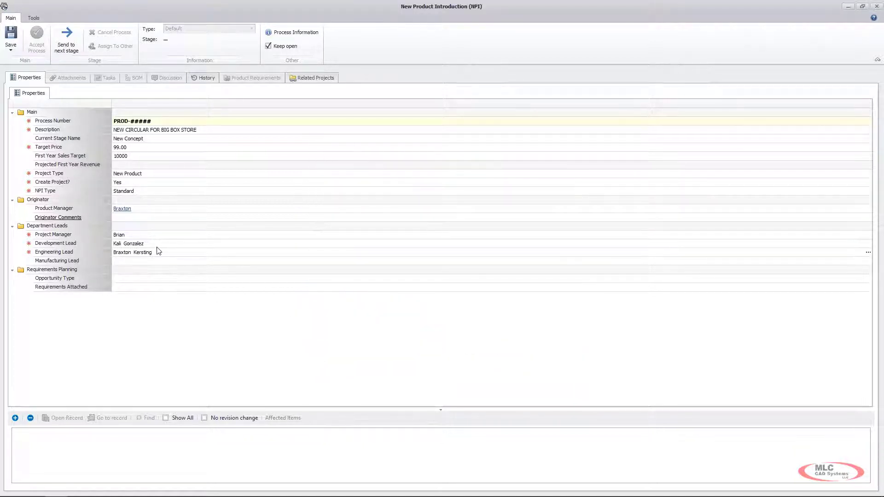
Set the opportunity type to Competitive and Requirements Attached to Yes, and save the process.
click(116, 278)
click(131, 294)
click(116, 287)
click(116, 287)
click(125, 301)
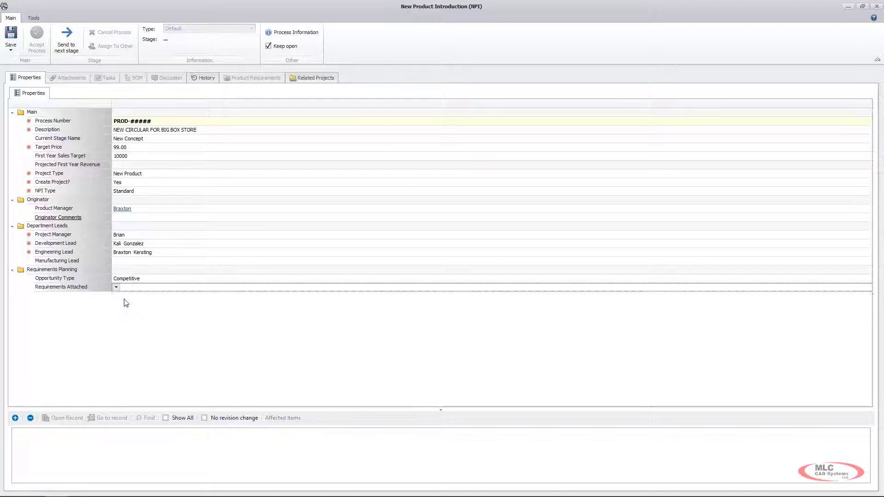
click(11, 37)
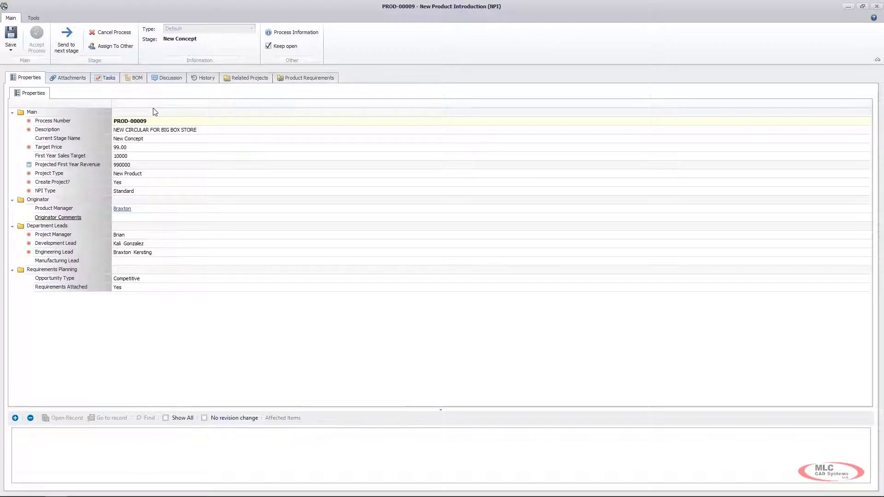
Try to send the process to its next stage, and review the details of its Create and attach Concept Sheet task.
click(67, 46)
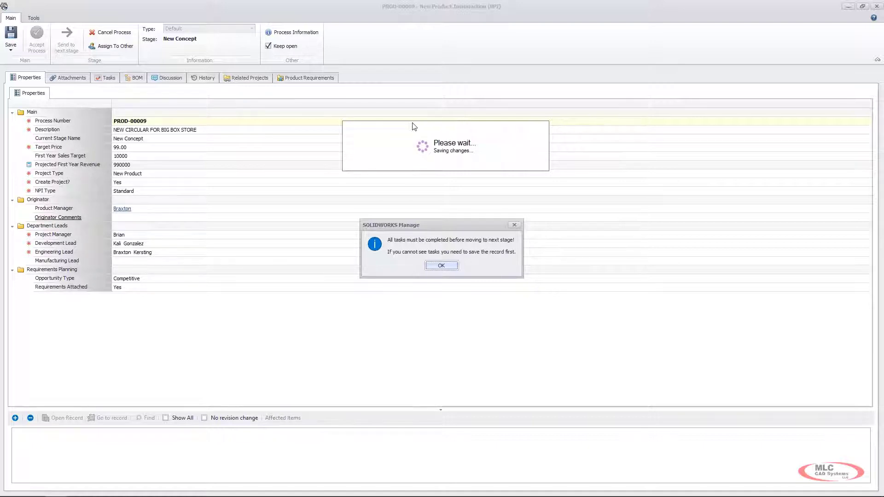
click(444, 266)
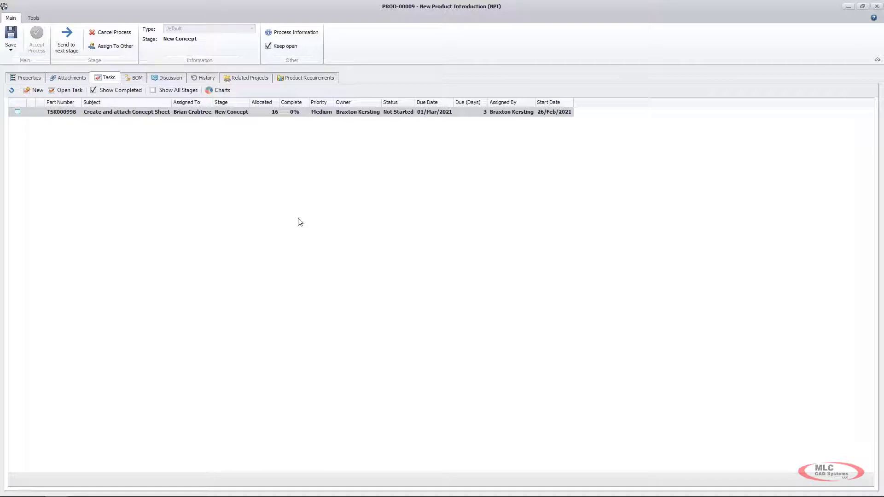
click(106, 116)
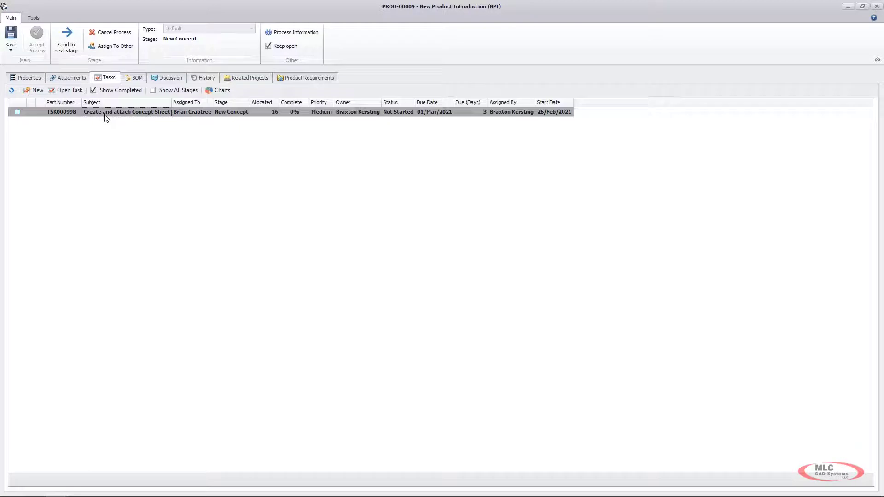
double_click(113, 115)
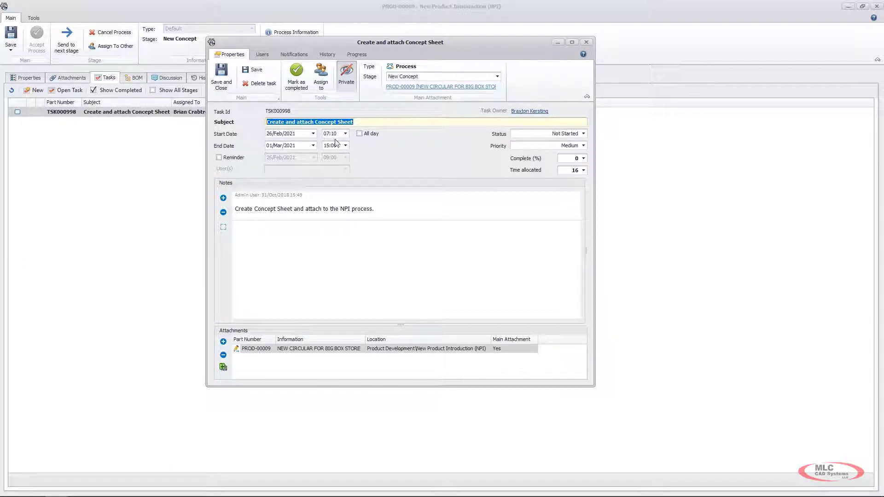
drag(352, 45, 328, 127)
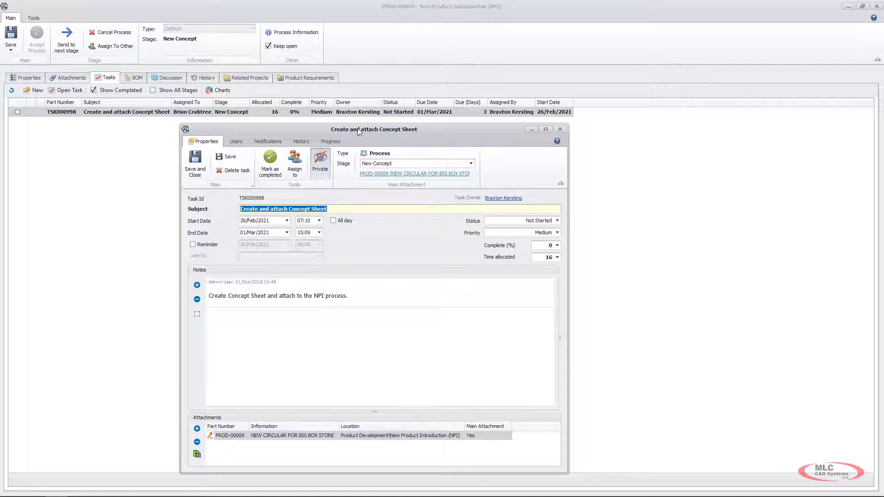
click(560, 132)
Attach CONCEPT SHEET.docx from the Desktop to the process's Other Files folder.
click(65, 79)
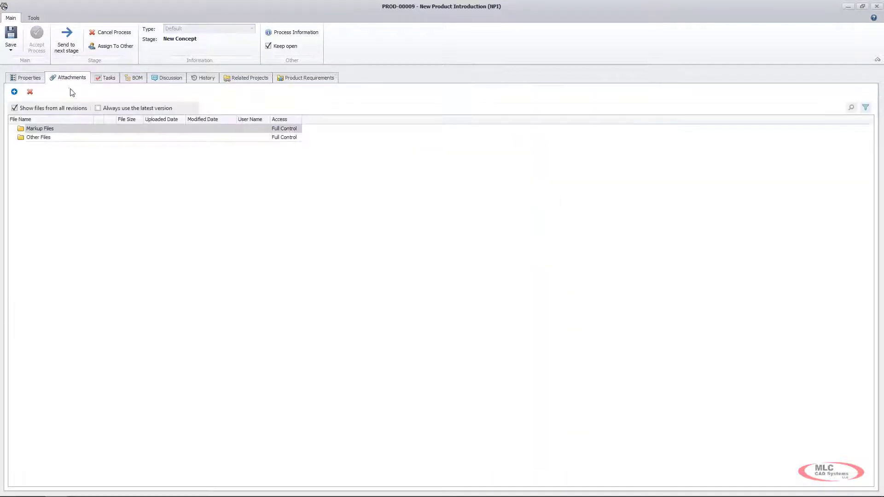
click(50, 138)
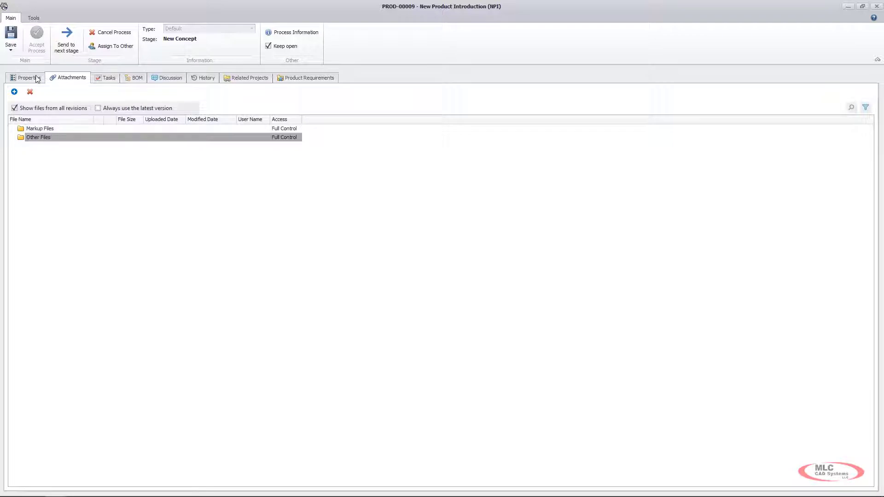
click(14, 92)
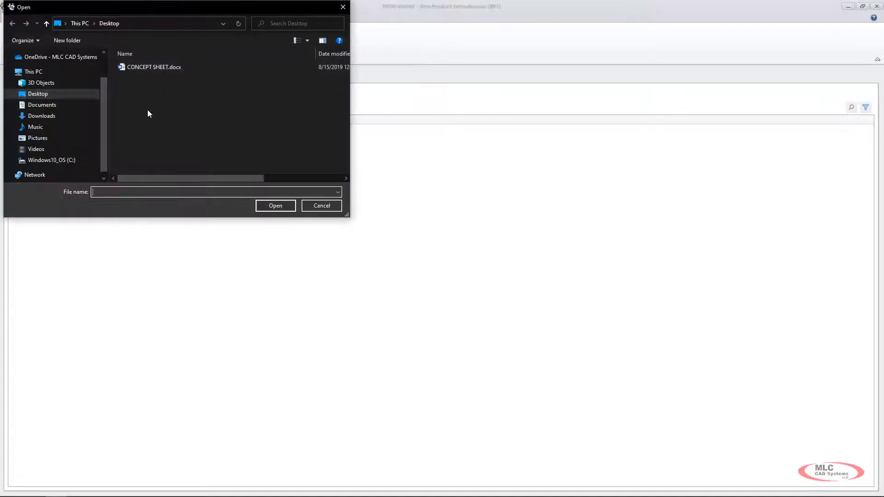
click(151, 68)
click(282, 206)
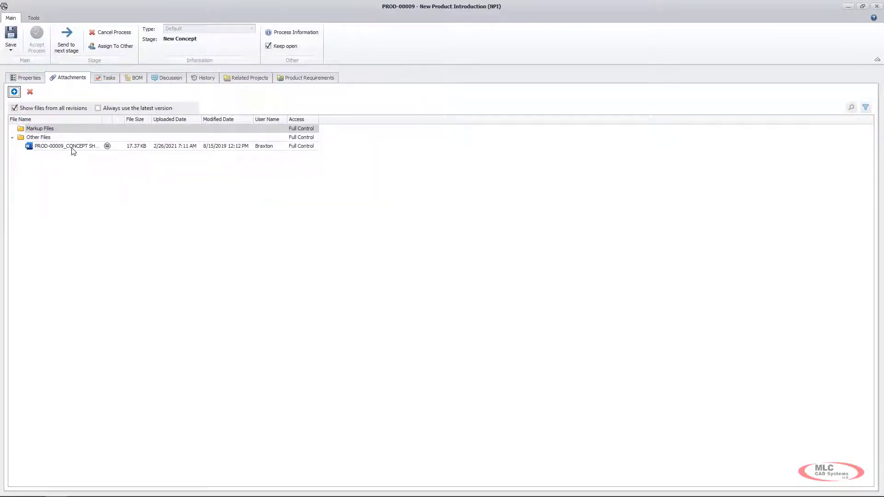
click(87, 167)
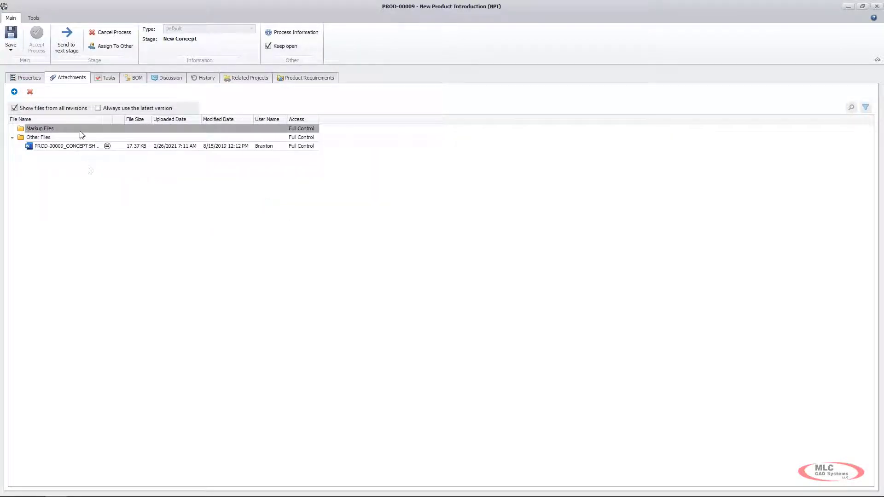
Mark the process's Create and attach Concept Sheet task as completed.
click(107, 77)
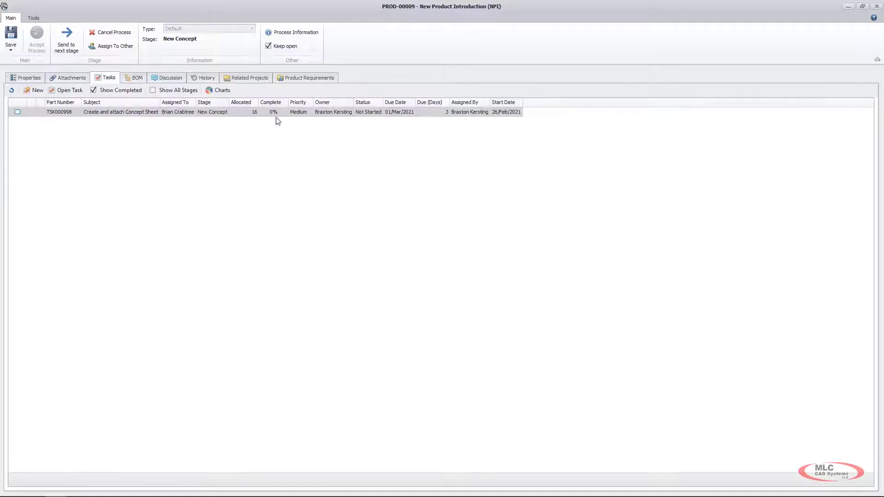
right_click(197, 115)
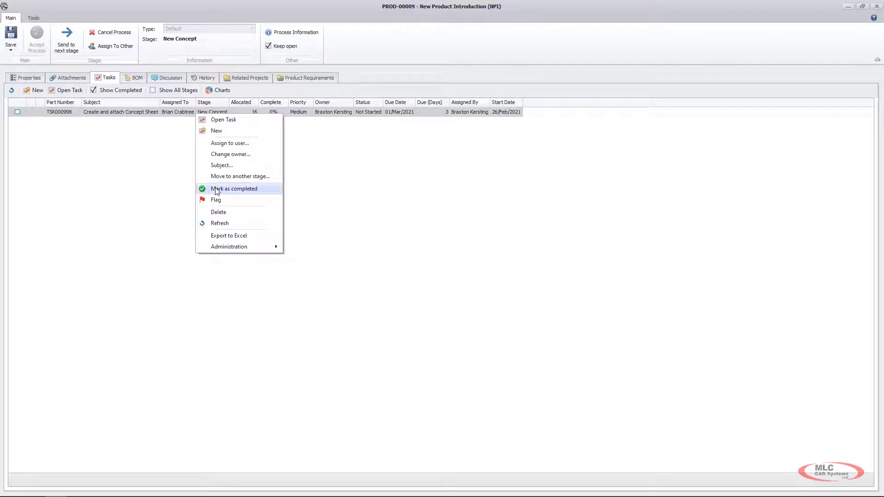
click(216, 190)
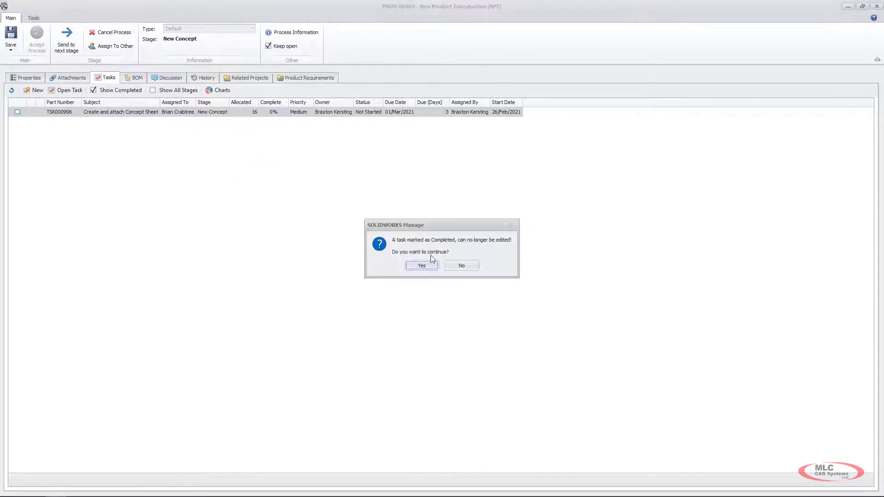
click(422, 266)
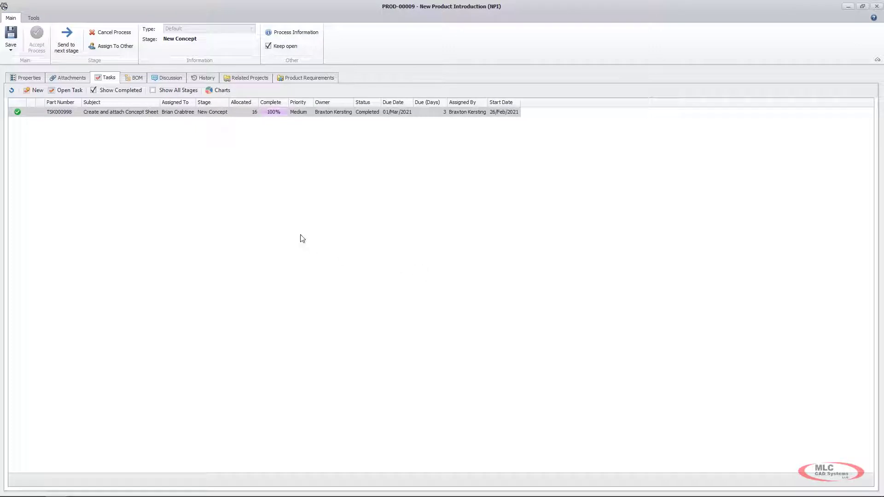
Send the process to the Development stage, adding the engineer who owns the process as the user who can work on it.
click(74, 40)
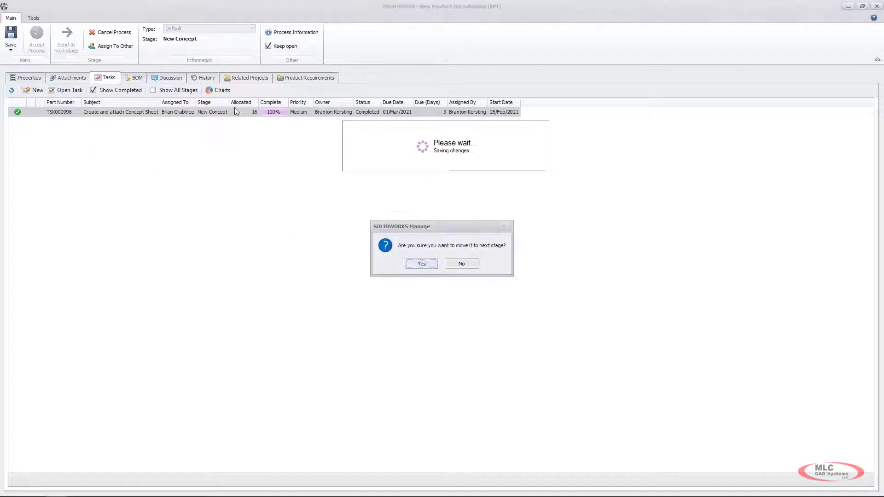
click(422, 264)
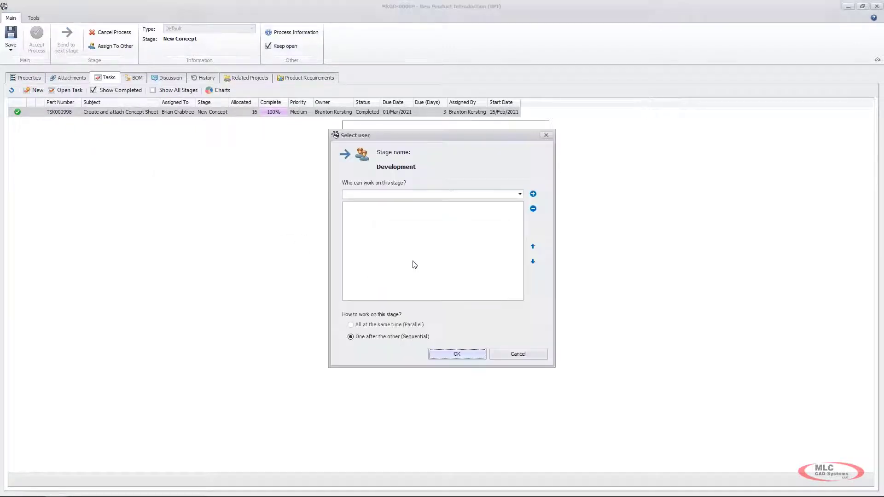
click(412, 195)
click(393, 217)
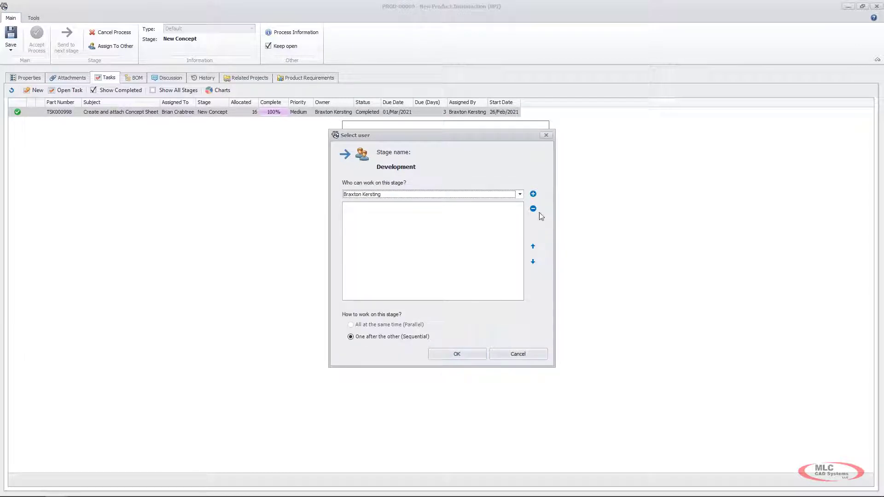
click(532, 194)
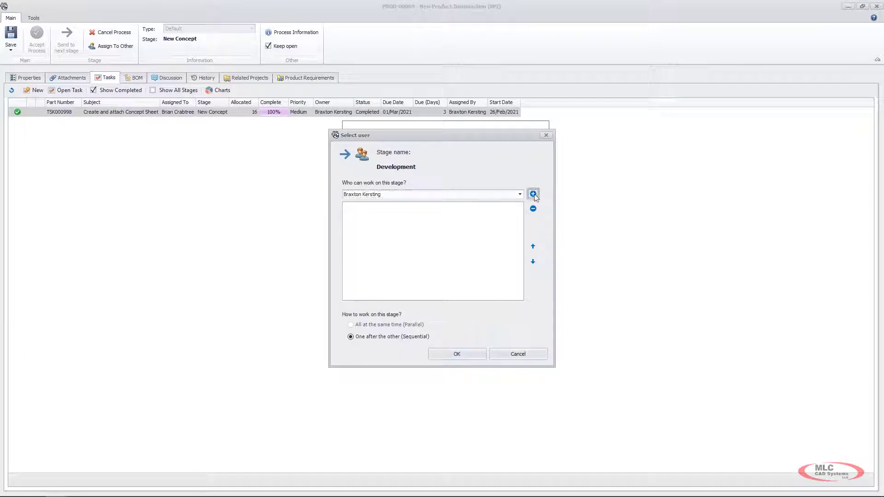
click(447, 355)
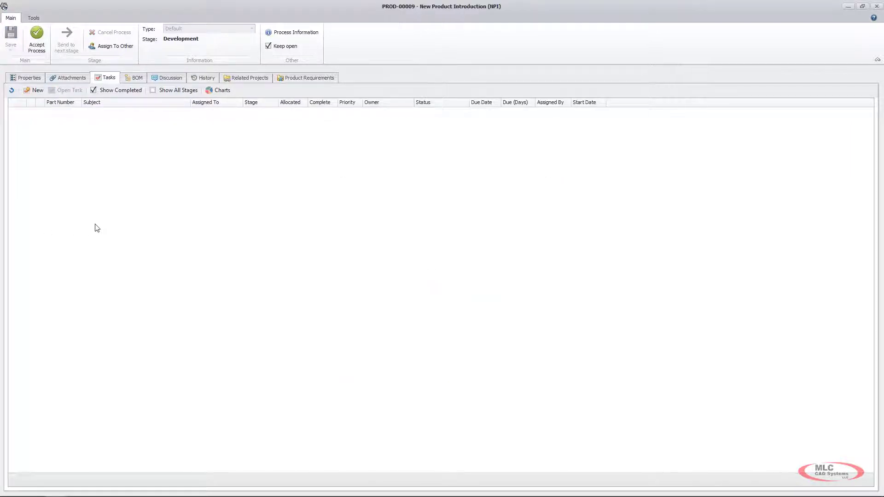
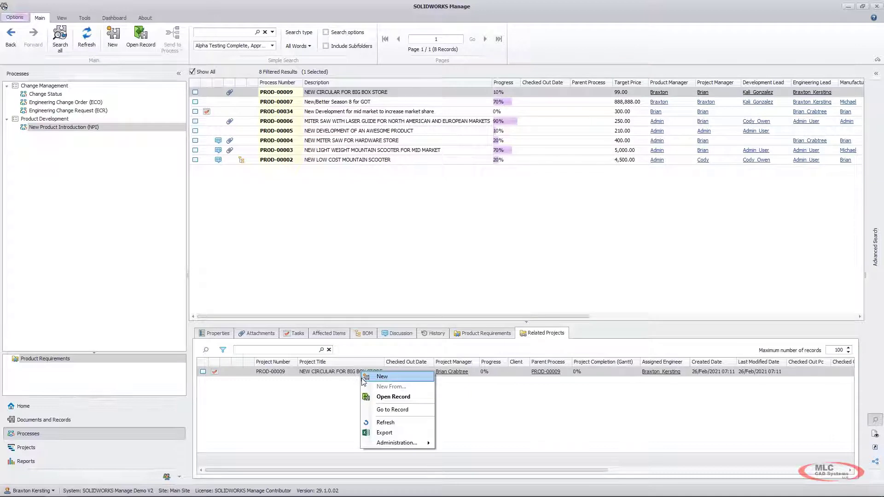
Open the related project NEW CIRCULAR FOR BIG BOX STORE and review who its tasks are assigned to.
click(392, 398)
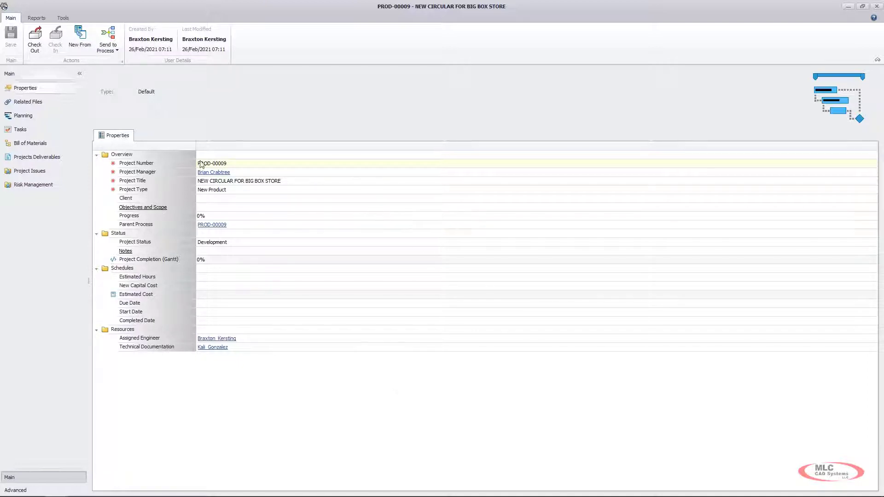
click(36, 134)
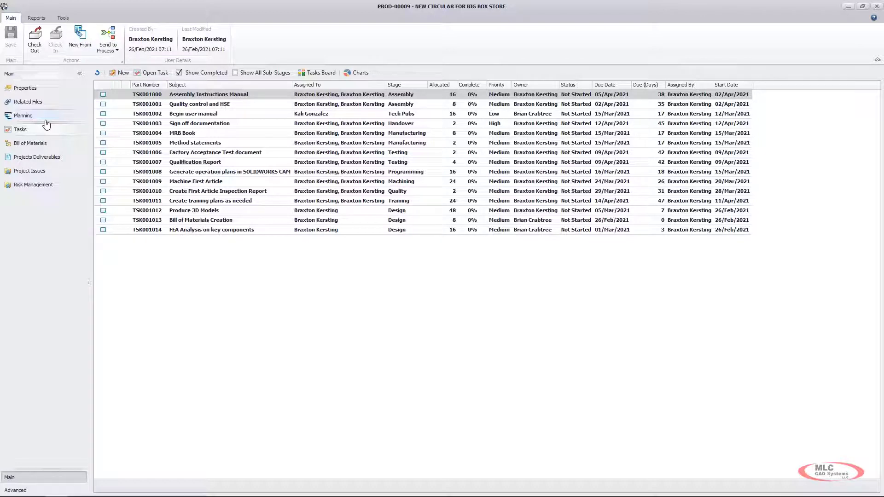
click(311, 116)
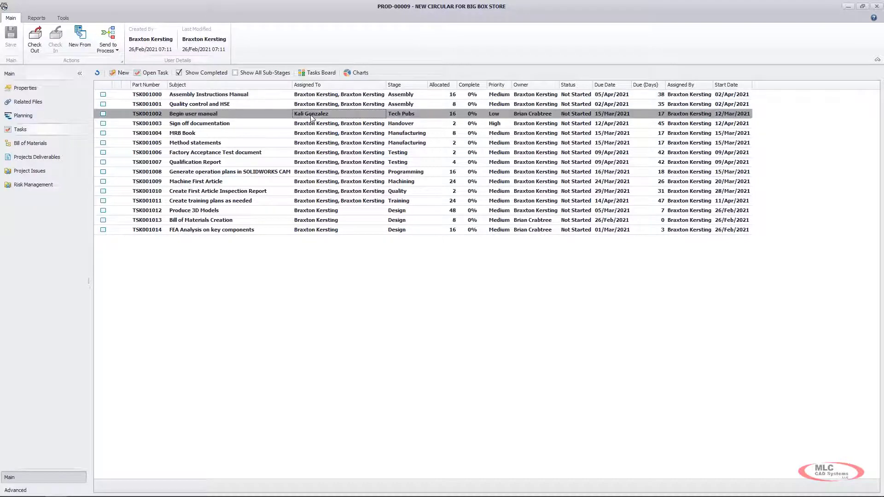
click(338, 125)
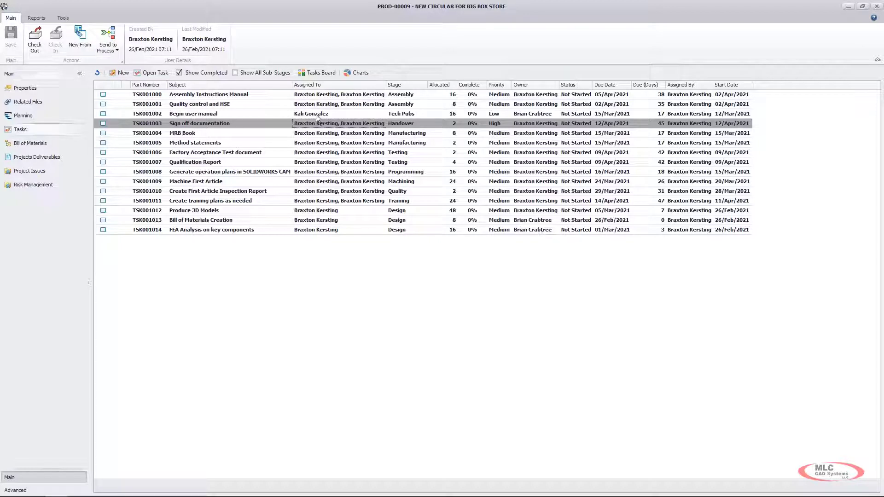
Reassign the MRB Book and Method statements tasks together from the current assignee to a single Shop Floor user.
click(329, 135)
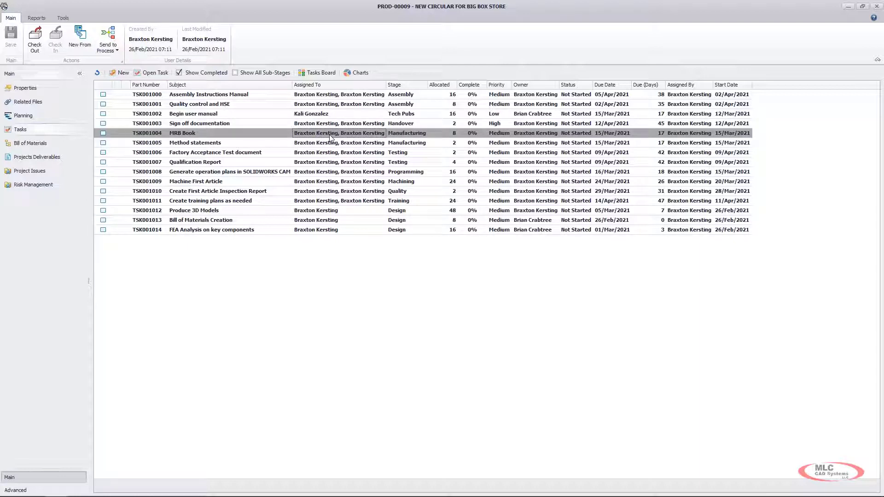
ctrl+click(334, 142)
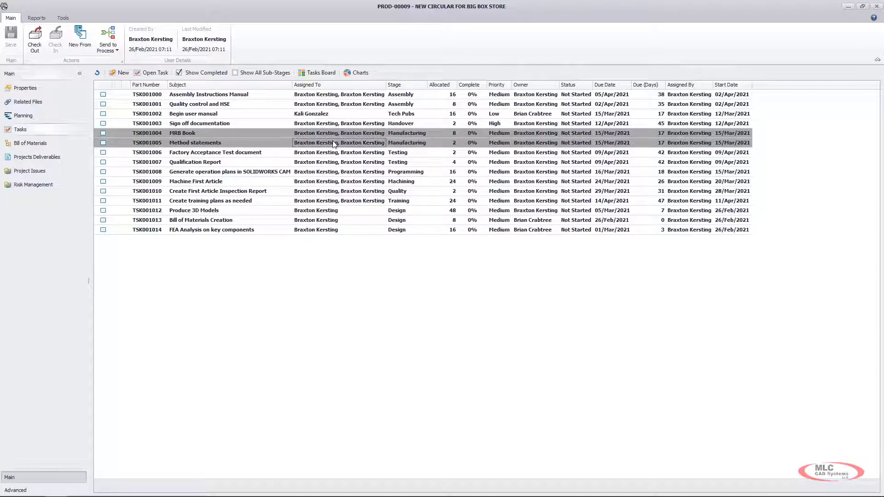
right_click(335, 145)
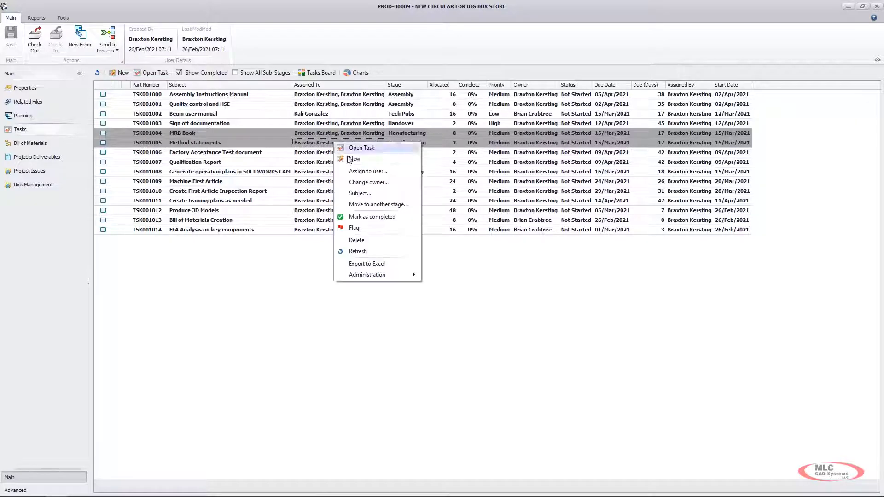
click(368, 171)
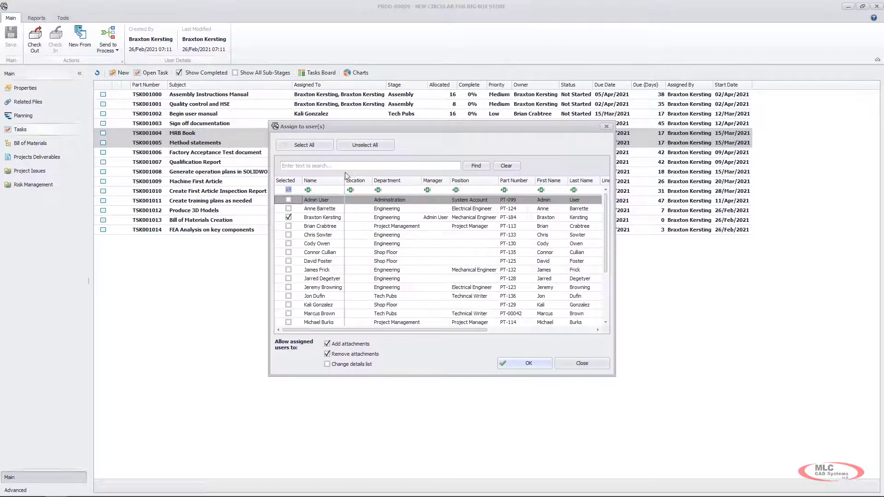
click(290, 219)
click(288, 261)
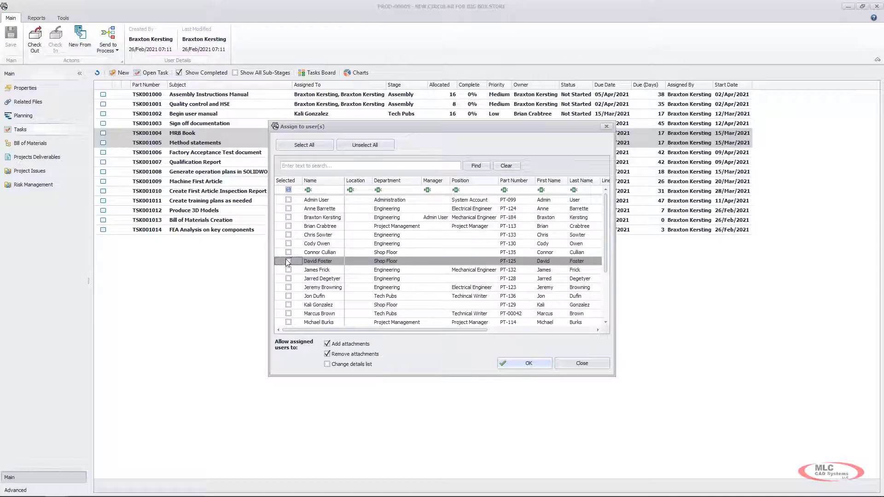
click(288, 261)
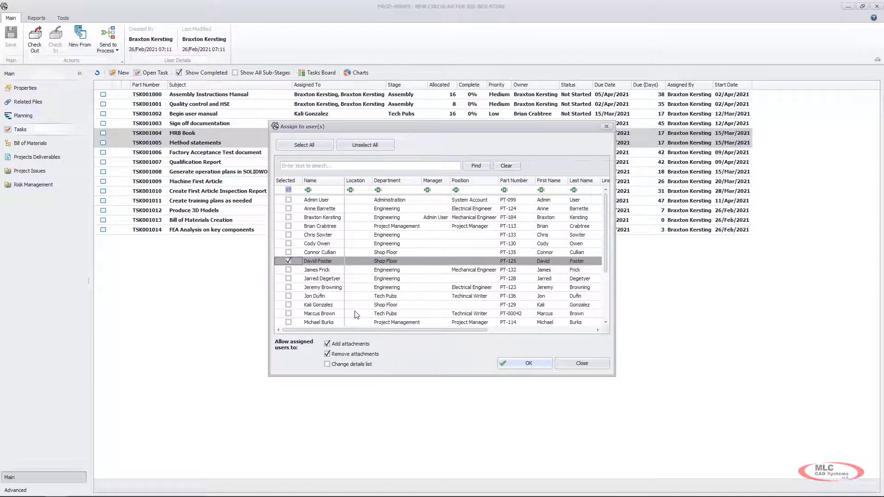
click(520, 363)
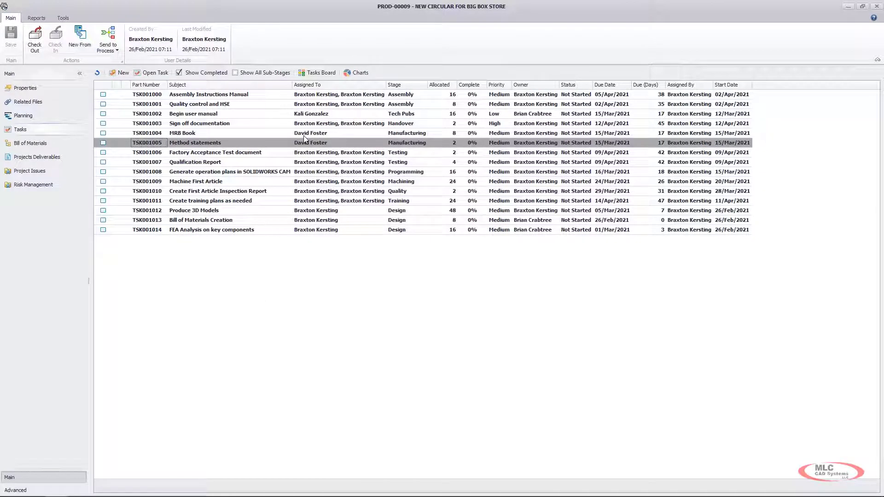
Show resources on the project's planning Gantt chart and open the resource list of the Design stage.
click(36, 119)
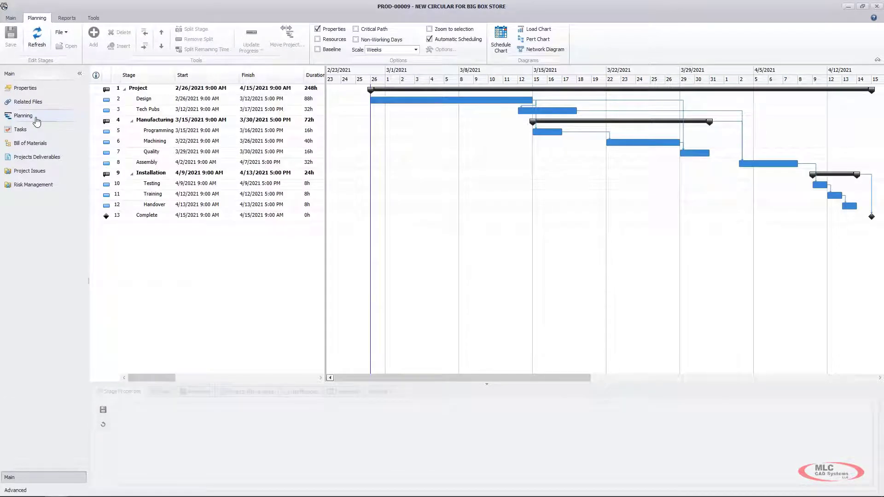
click(324, 40)
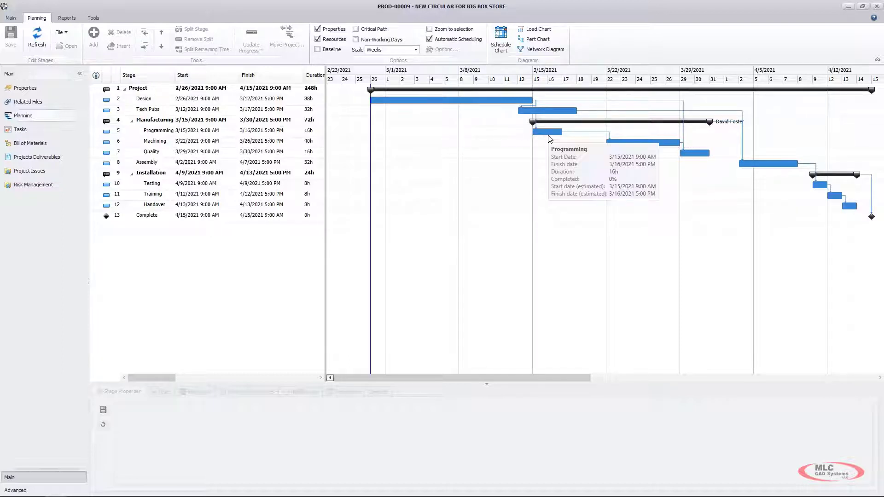
click(144, 100)
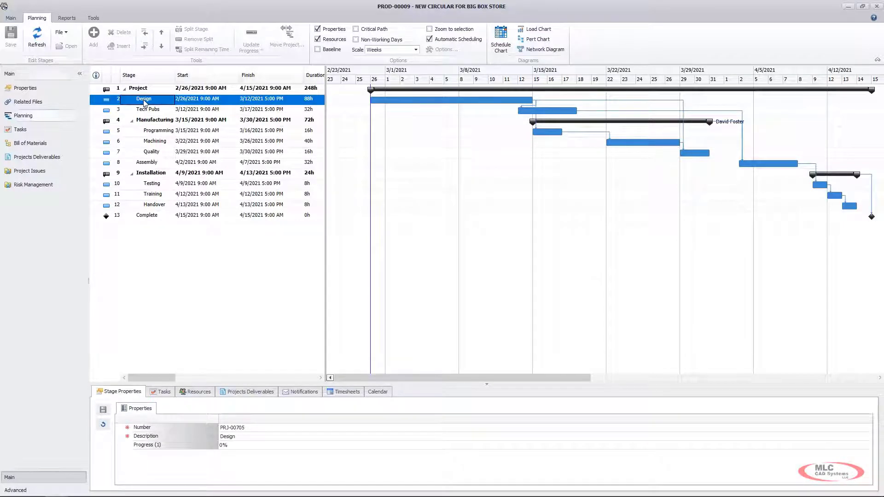
click(197, 392)
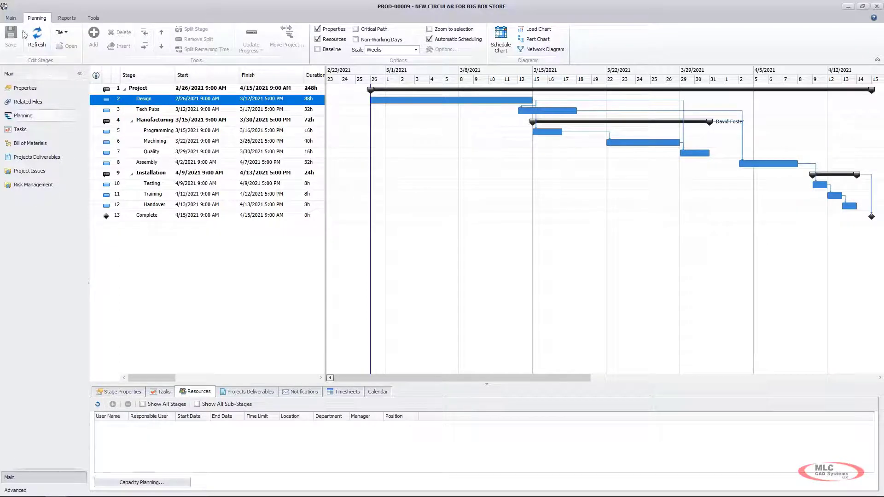
Check out the project for editing and return to its planning schedule.
click(10, 19)
click(35, 38)
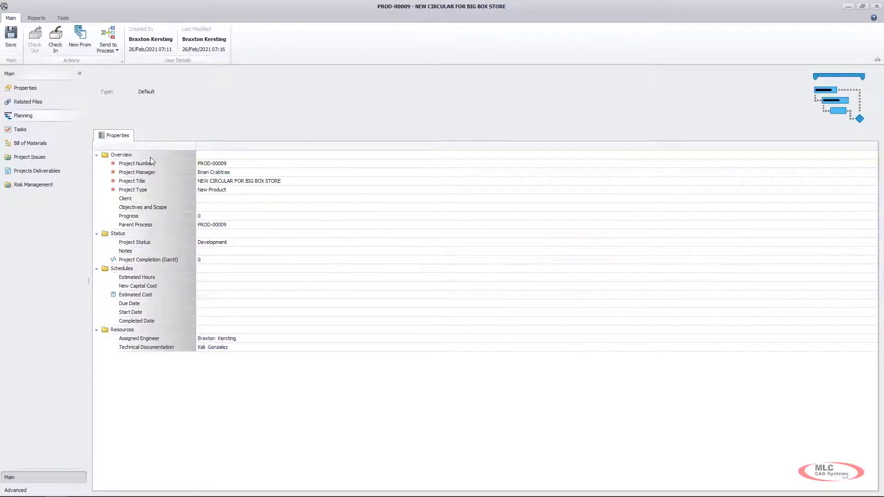
click(23, 116)
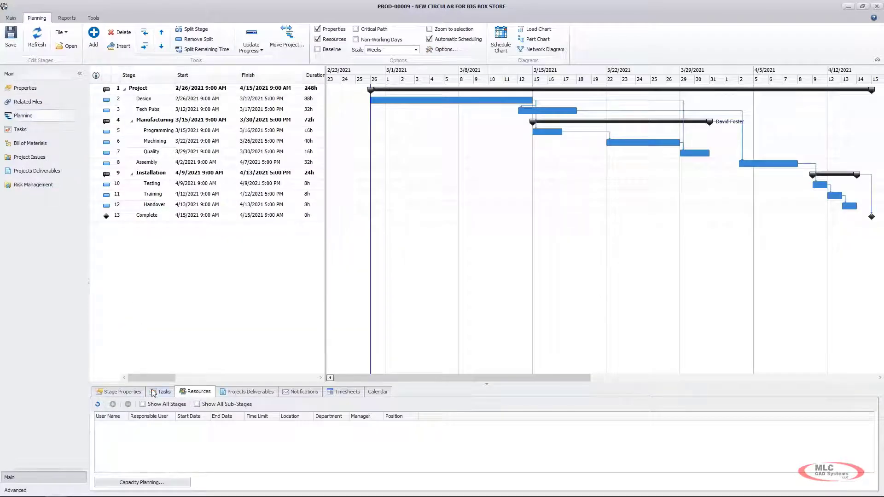
Add the Mechanical Engineer managed by Admin User as a resource on the Design stage.
click(145, 99)
click(182, 99)
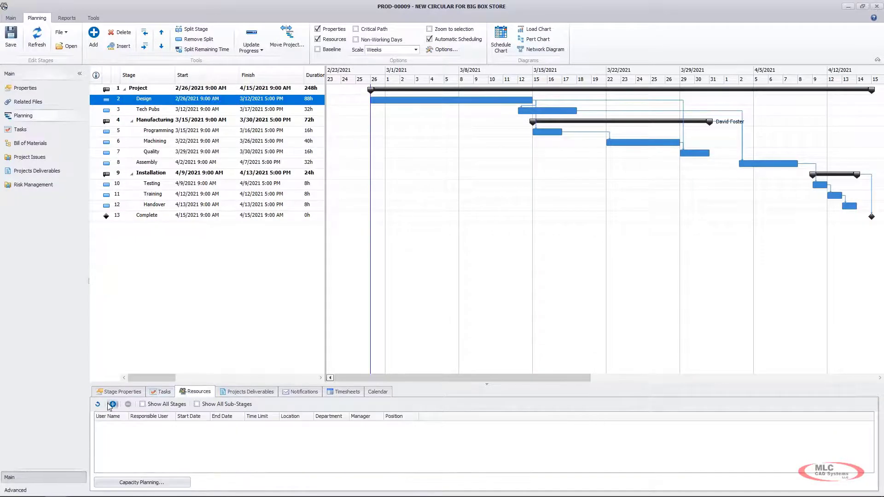
click(113, 405)
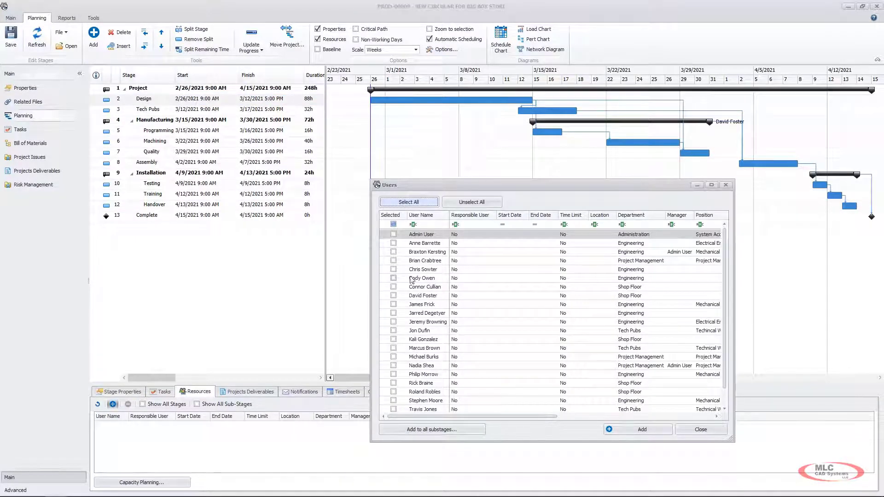
click(393, 252)
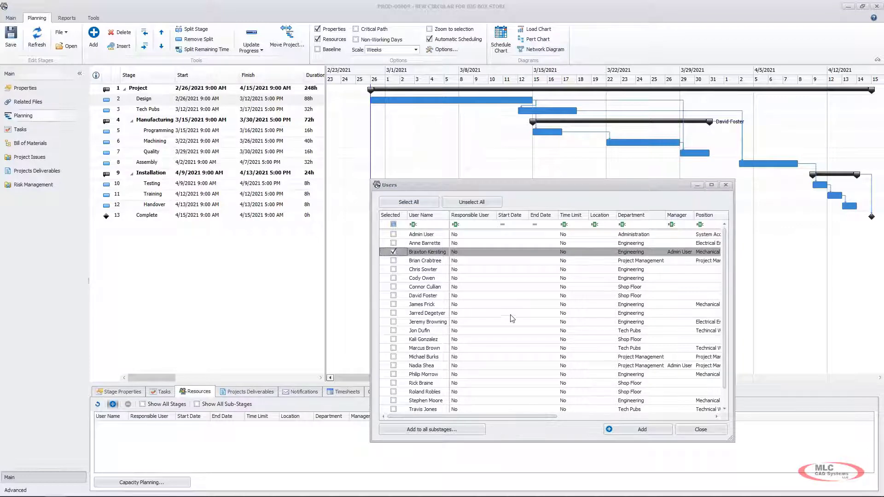
click(639, 433)
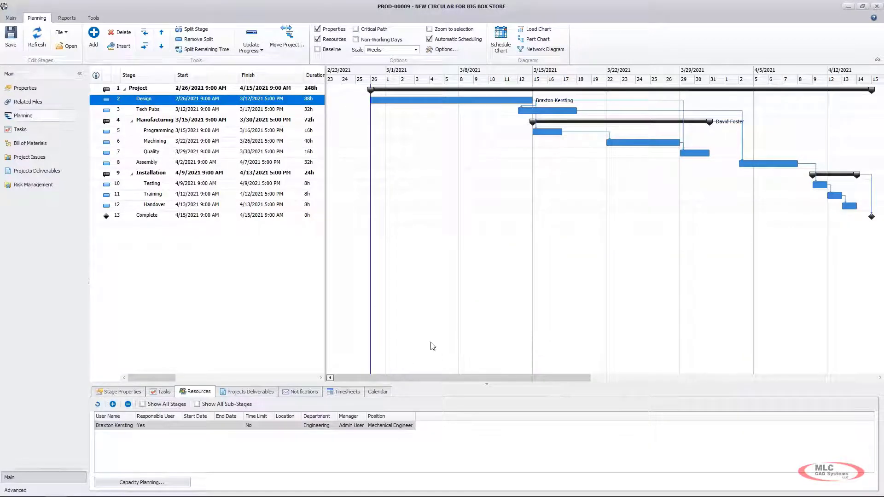
Add the project's technical documentation user as a resource on the Tech Pubs stage.
click(162, 111)
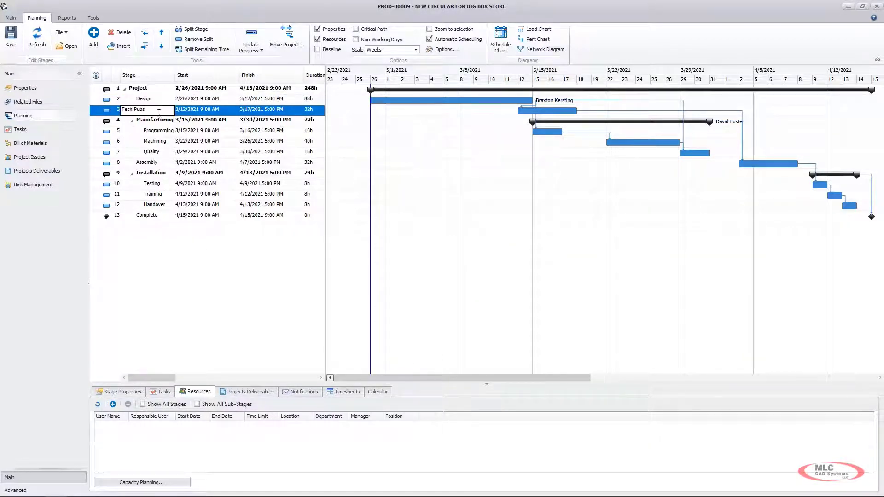
click(113, 404)
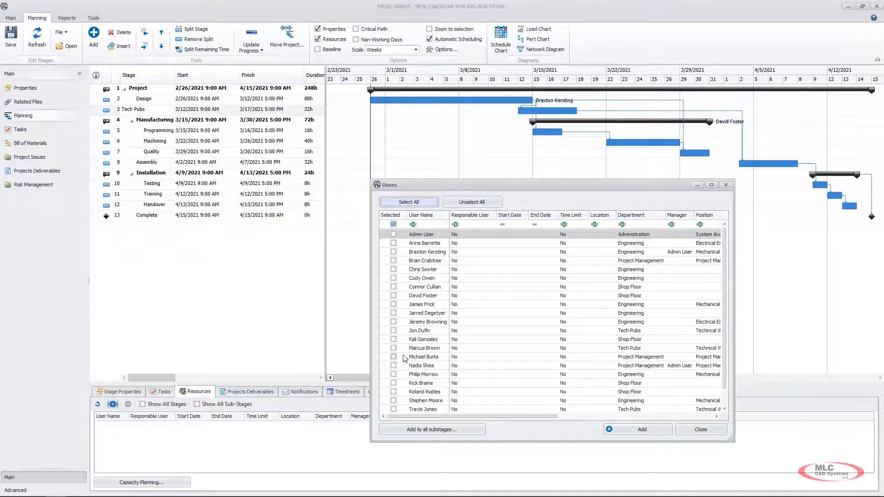
click(394, 340)
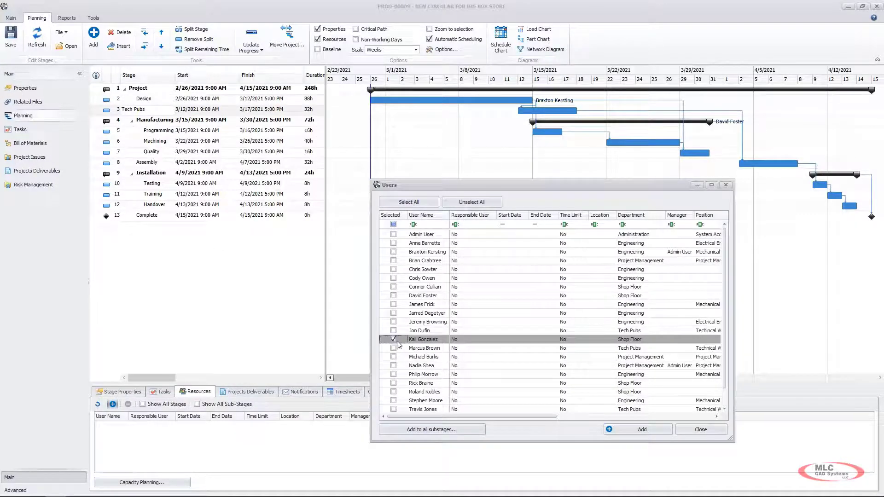
click(647, 432)
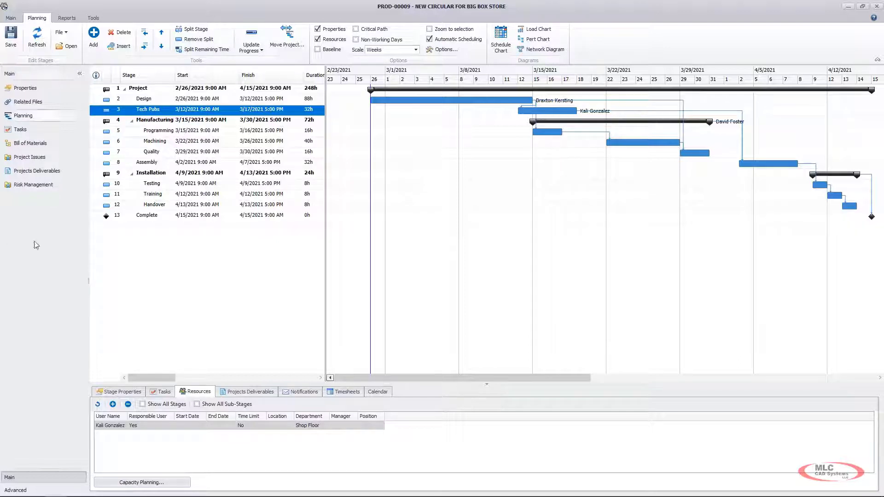
Create a new task on the Design stage with the subject "Contact Prototype Lab for Availability".
click(153, 100)
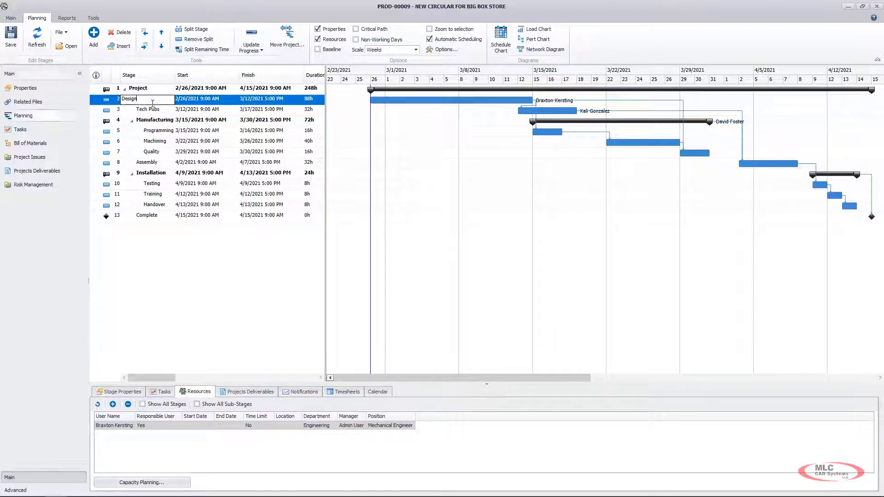
click(193, 98)
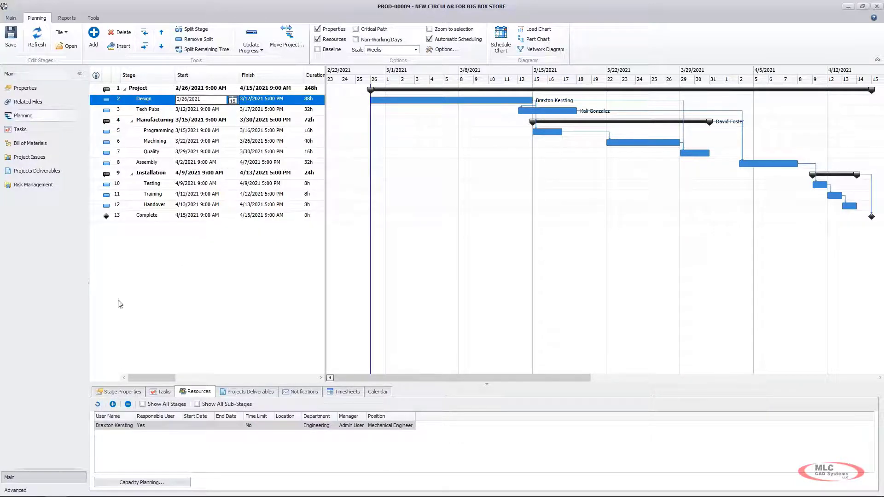
click(163, 392)
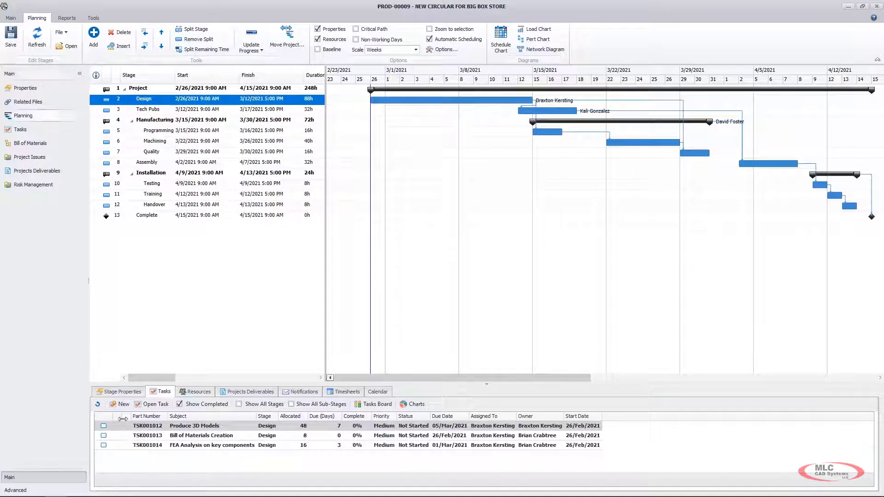
click(122, 404)
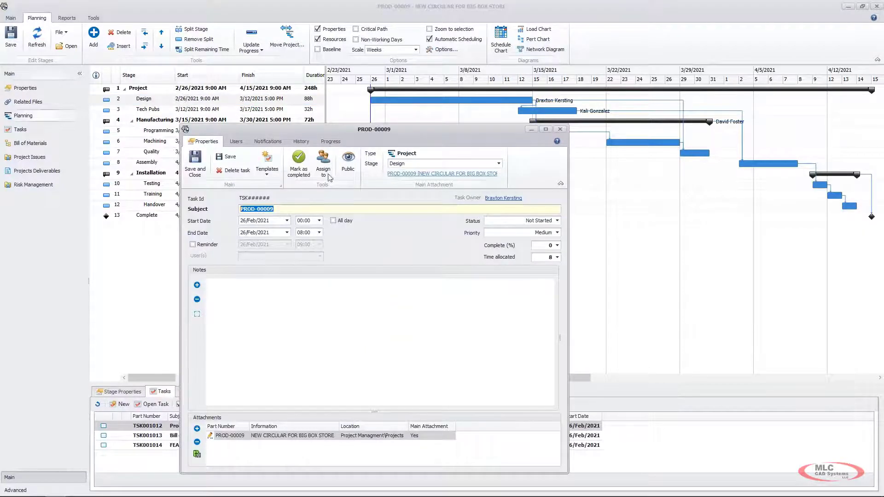
drag(351, 134, 556, 82)
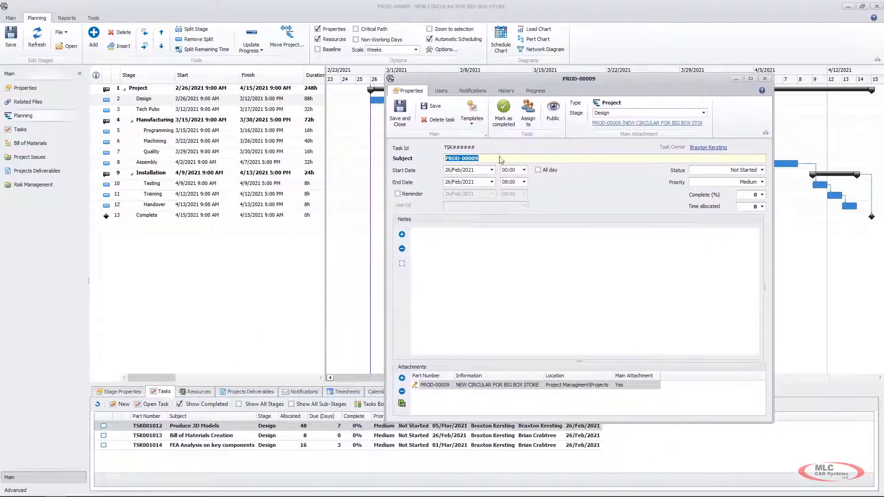
text(Contact Prototype L)
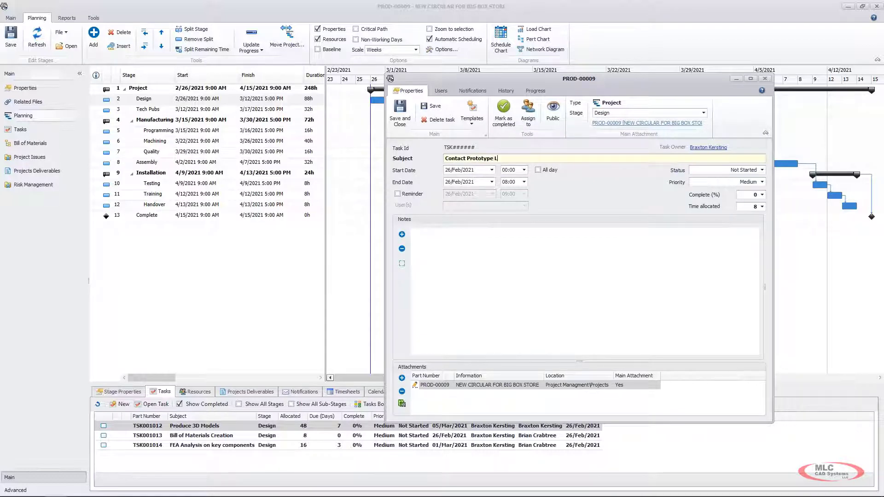
text(ab for Availability)
Assign the new task additionally to the unassigned Mechanical Engineer in Engineering, and save and close the task.
click(529, 111)
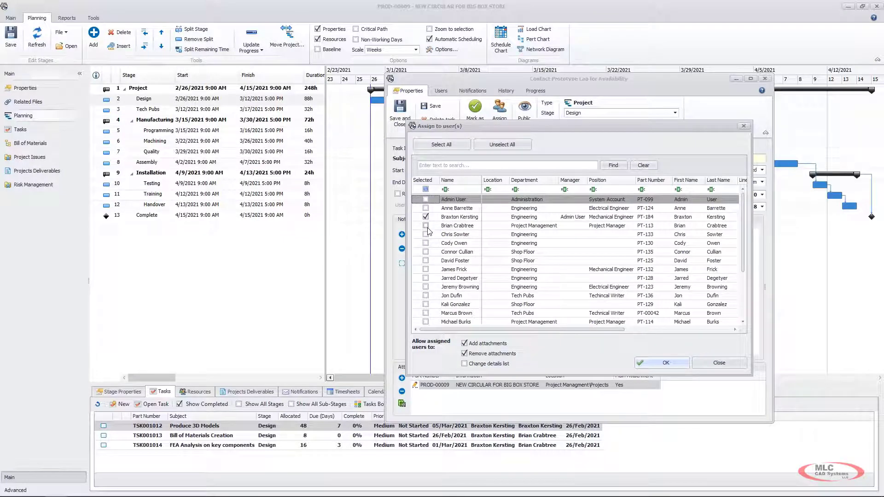
click(426, 269)
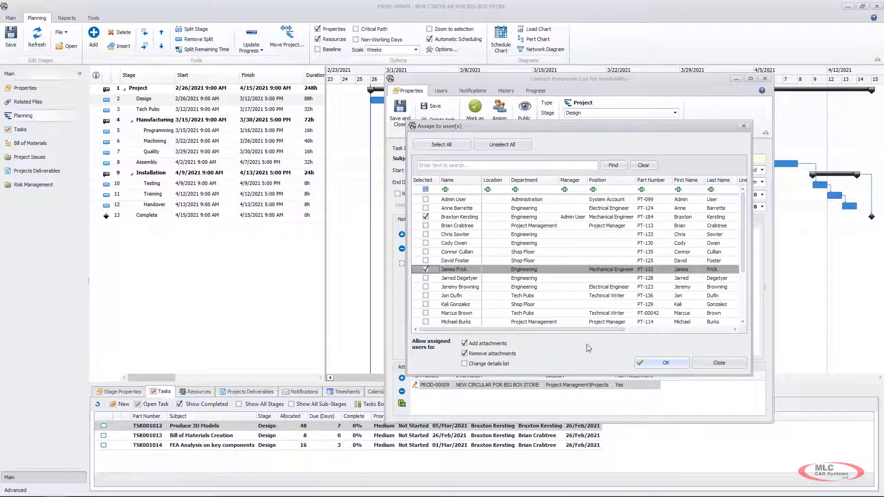
click(645, 361)
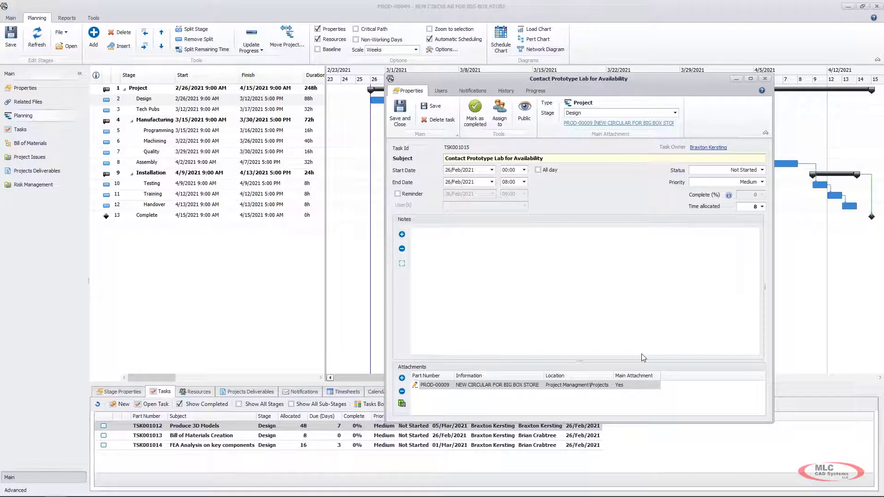
click(409, 119)
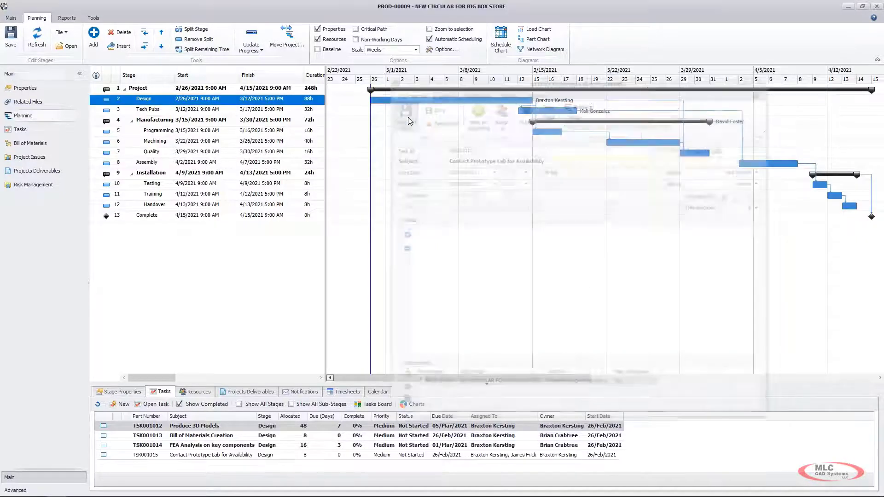
Refresh the project's planning schedule, agreeing to reload the data.
click(193, 457)
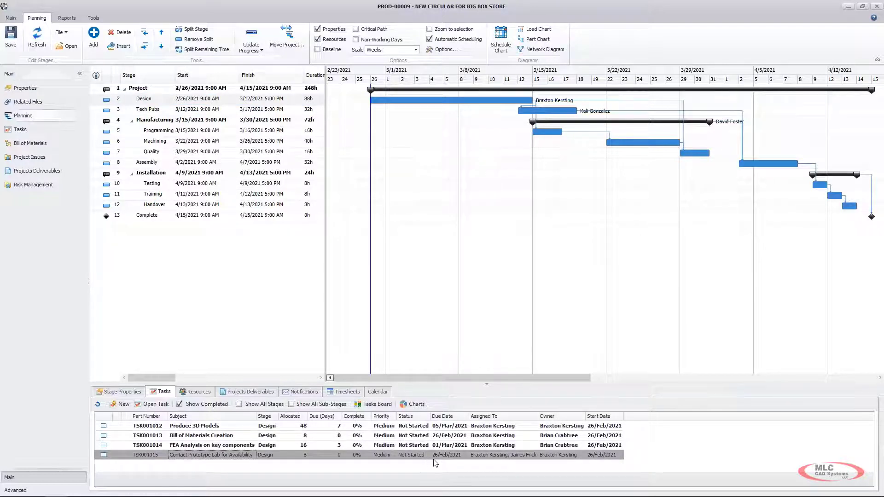
click(38, 39)
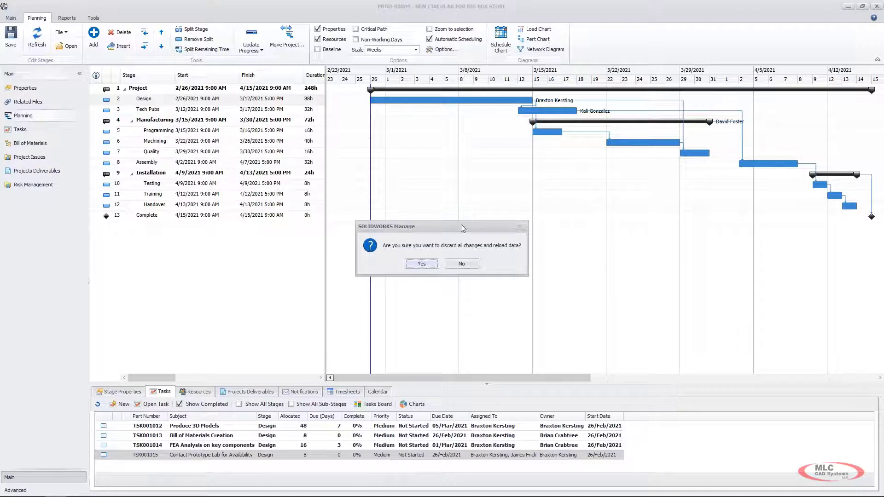
click(421, 264)
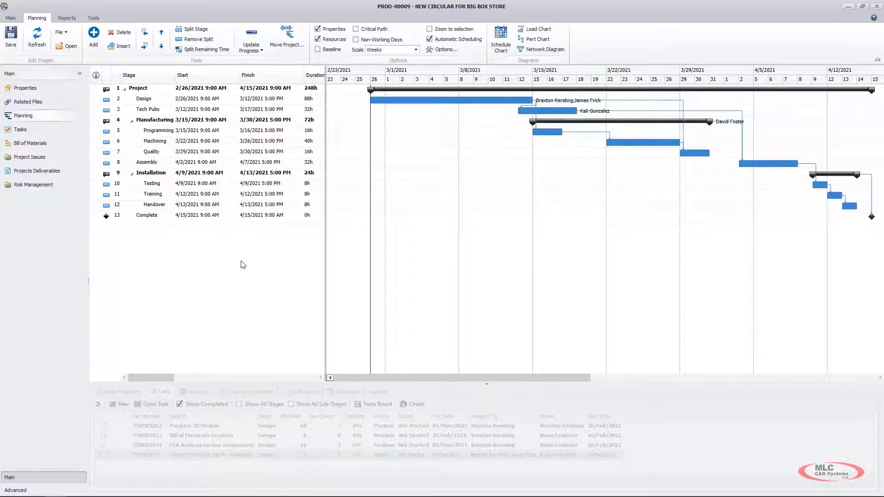
Open the Design stage's Produce 3D Models task and attach assembly 10003043 (Assembly.SLDASM) from ManageVault to it.
click(158, 104)
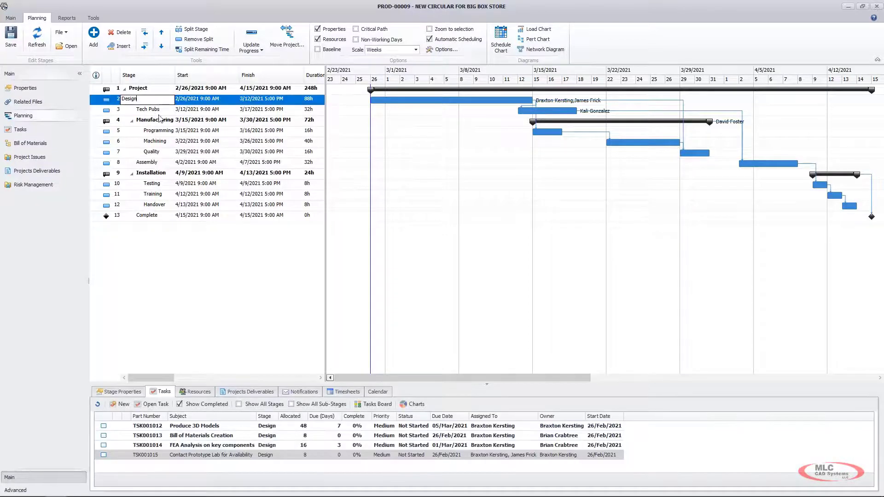
click(203, 430)
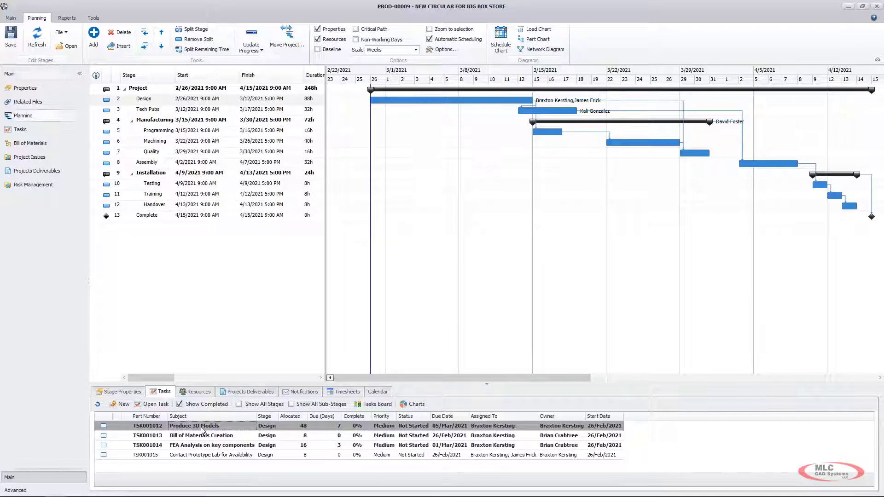
right_click(203, 429)
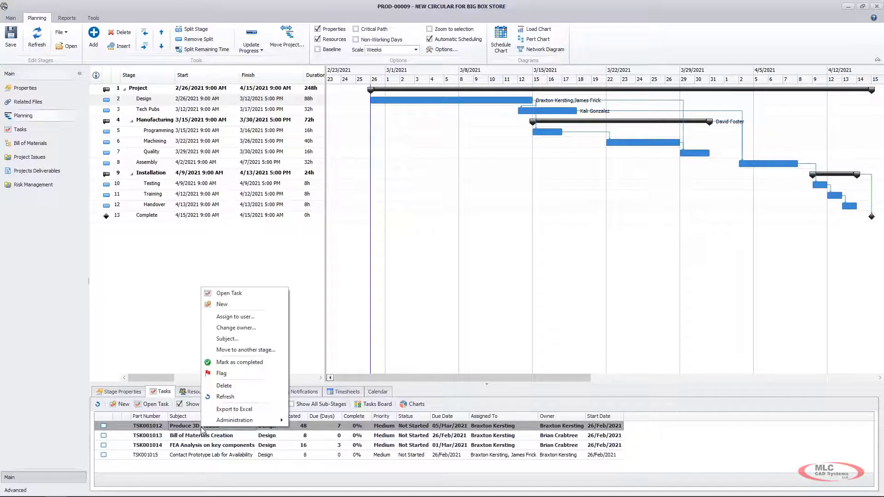
click(233, 292)
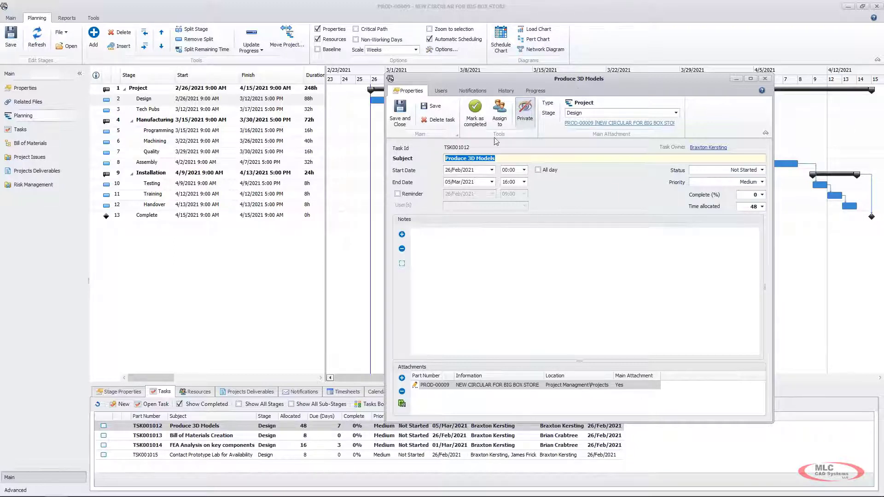
click(402, 378)
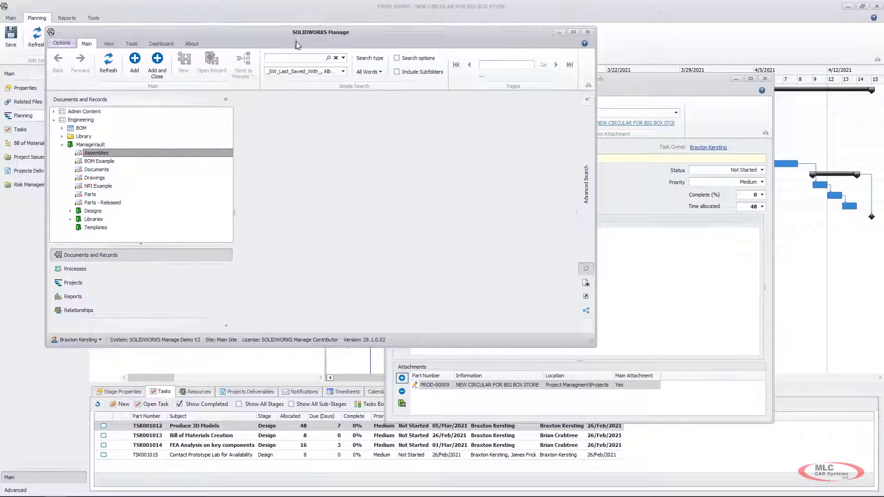
drag(252, 33, 409, 92)
click(227, 201)
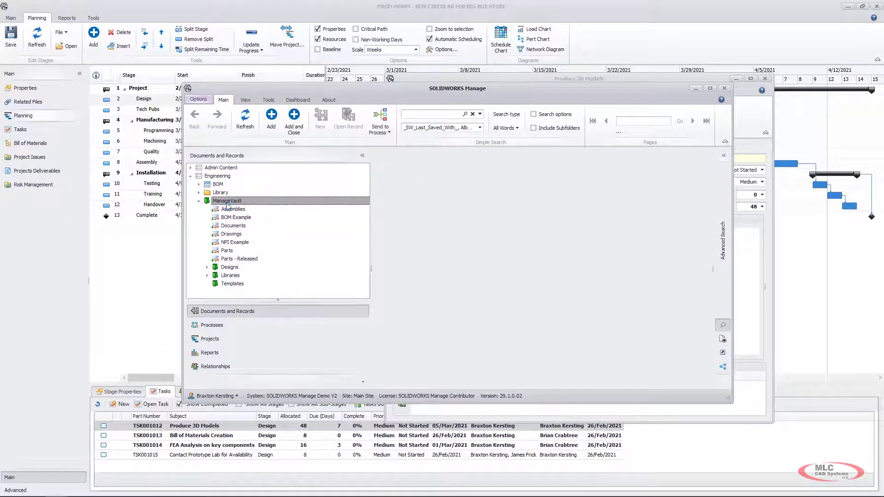
click(233, 209)
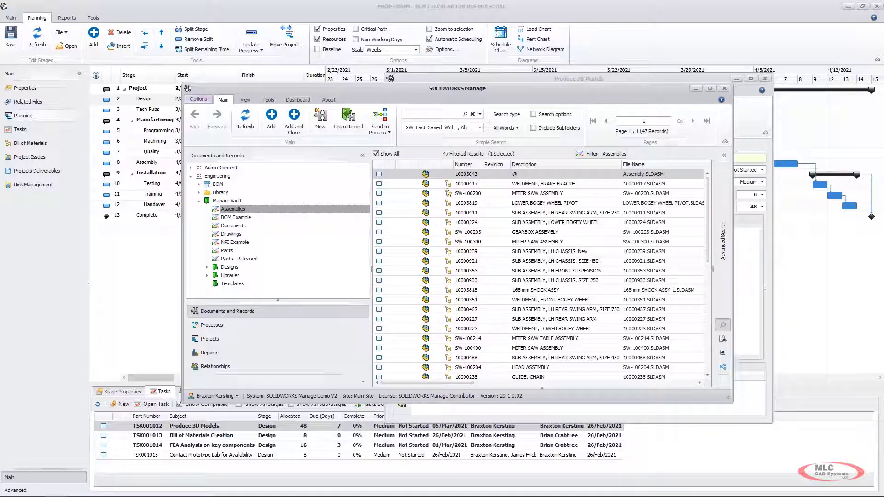
click(488, 178)
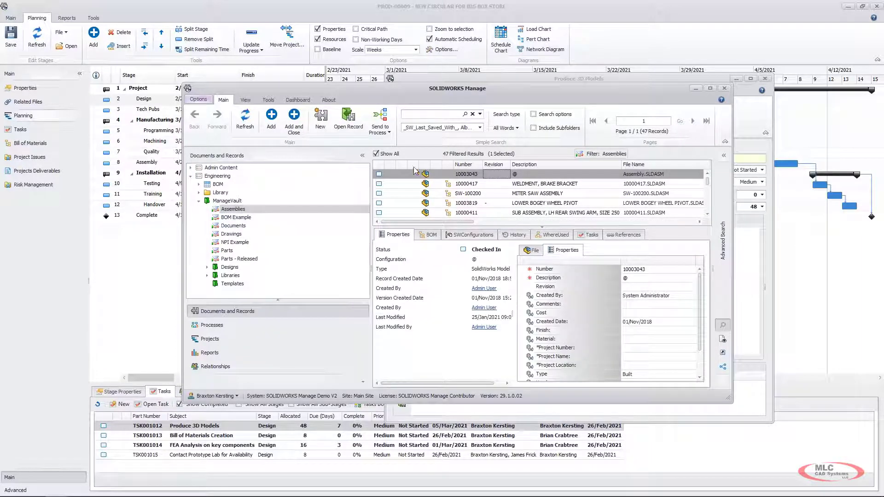
click(291, 134)
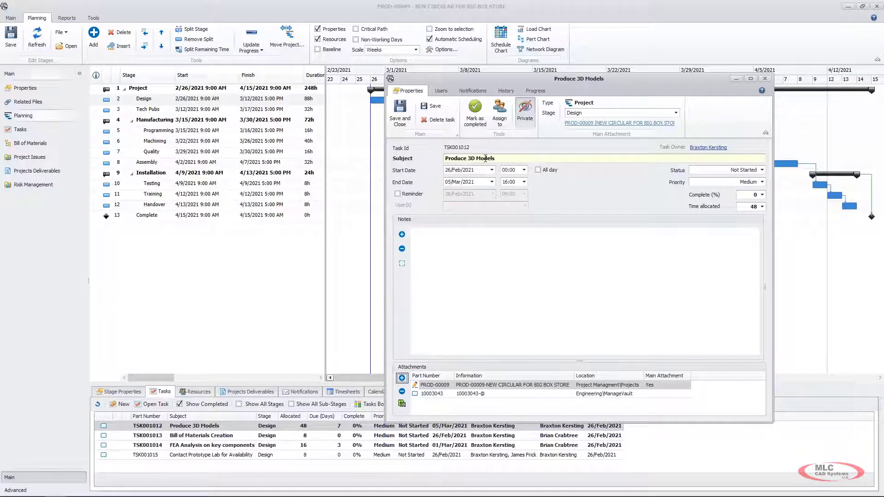
Start a time entry in the Produce 3D Models task's progress with 32 hours dated 23/Feb/2021.
click(535, 91)
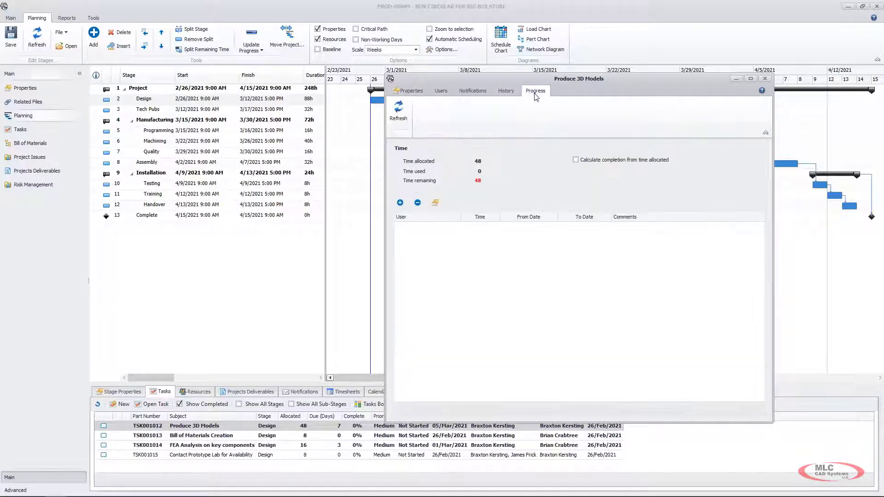
click(400, 203)
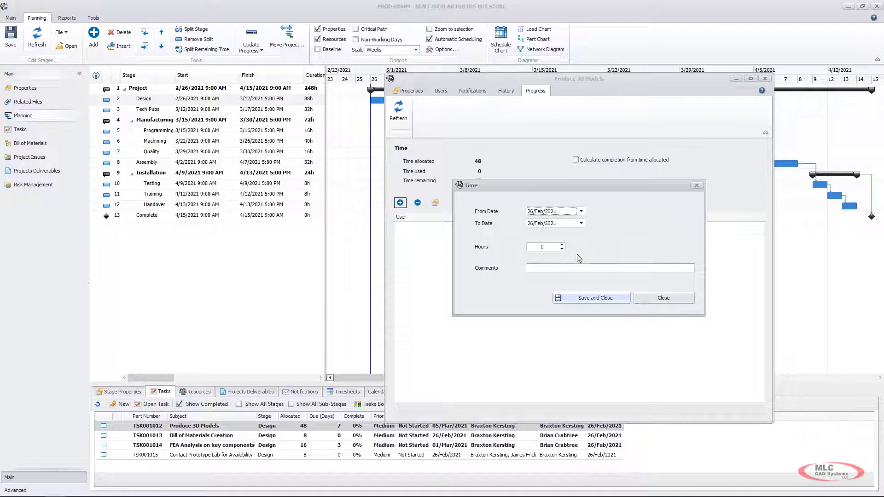
click(539, 248)
drag(539, 249, 566, 251)
click(581, 211)
click(582, 288)
click(581, 211)
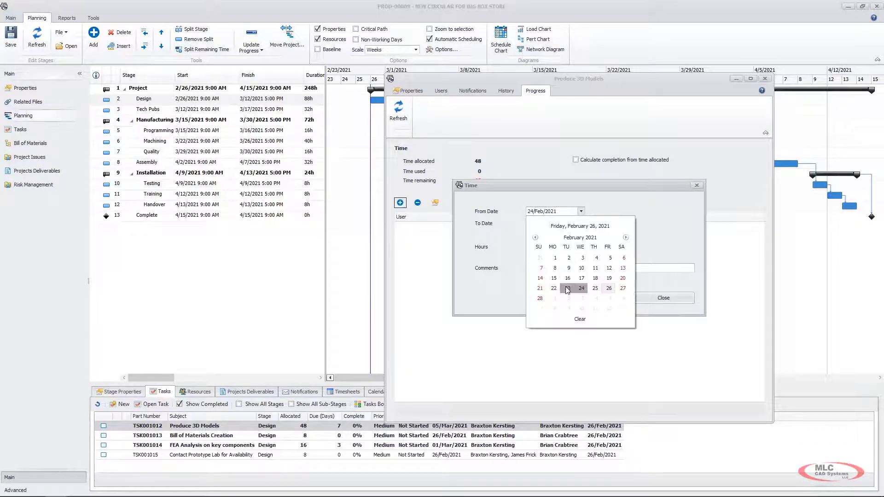
click(568, 289)
Add the comment "Finished Early" to the time entry and save it.
click(563, 269)
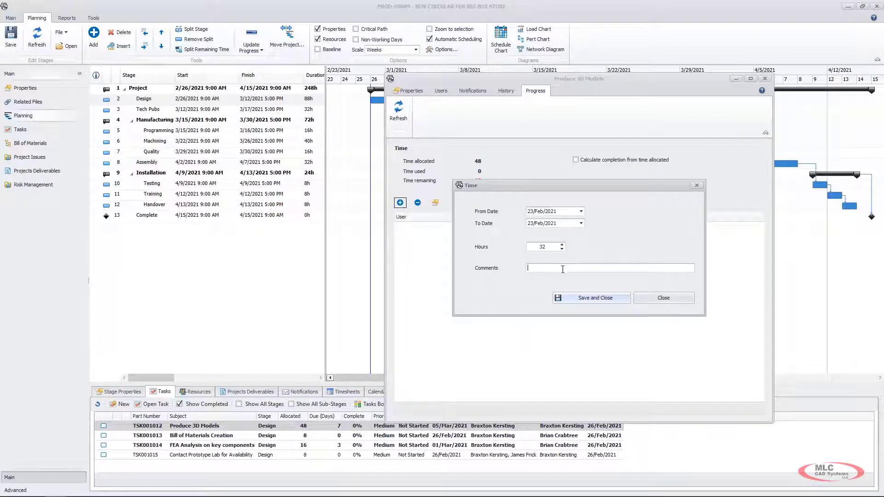
text(Finsih)
key(BackSpace)
key(BackSpace)
key(BackSpace)
key(BackSpace)
key(BackSpace)
text(ished Early)
click(576, 297)
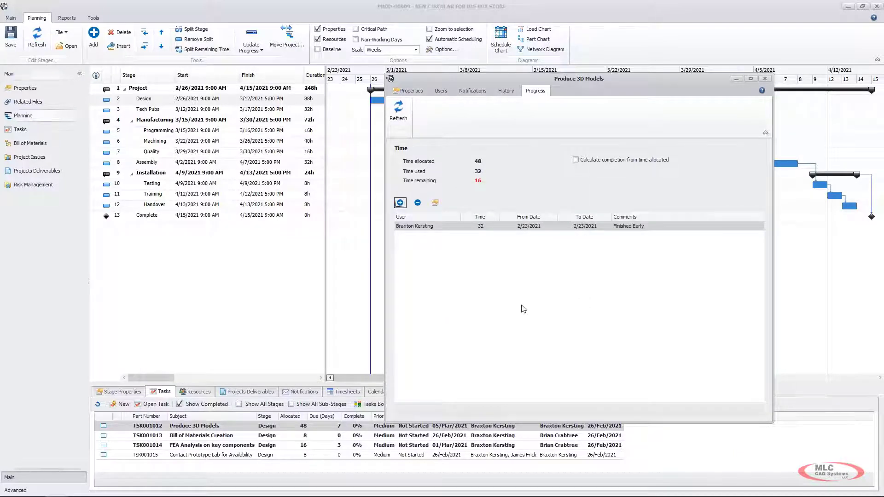
Set the task's completion to be calculated from the time allocated, and save and close the task.
click(417, 94)
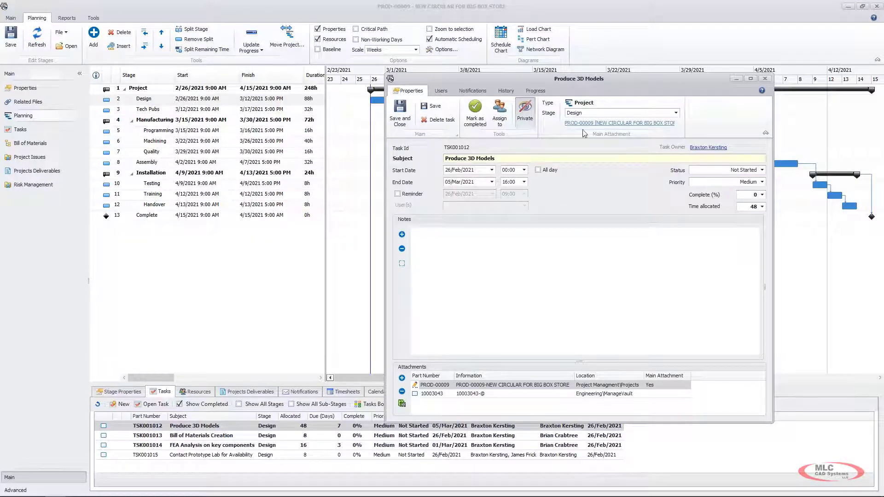
click(545, 94)
click(594, 160)
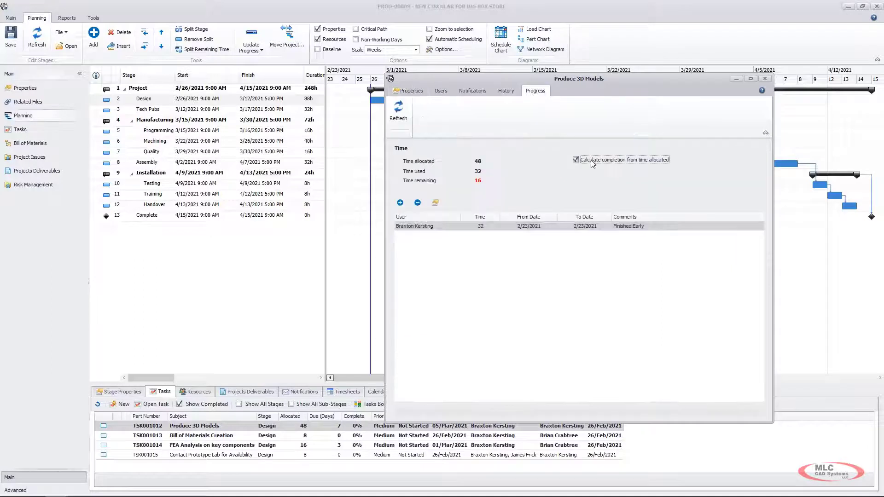
click(409, 91)
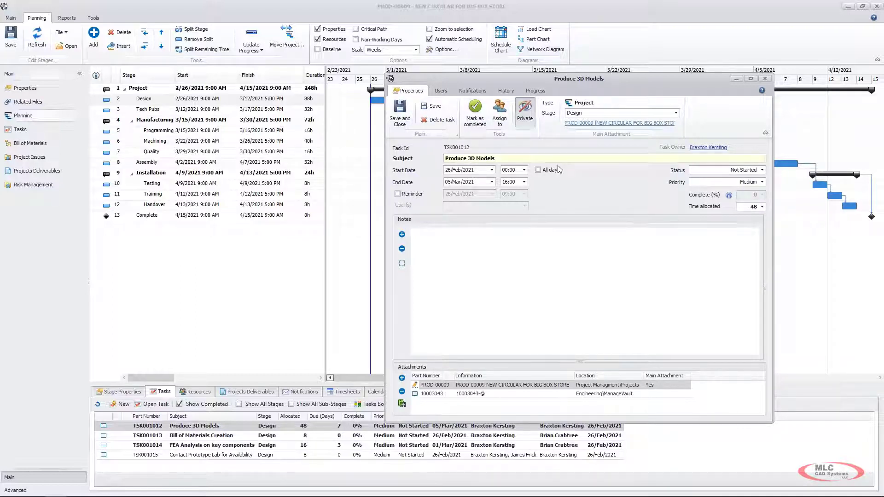
click(479, 117)
click(399, 110)
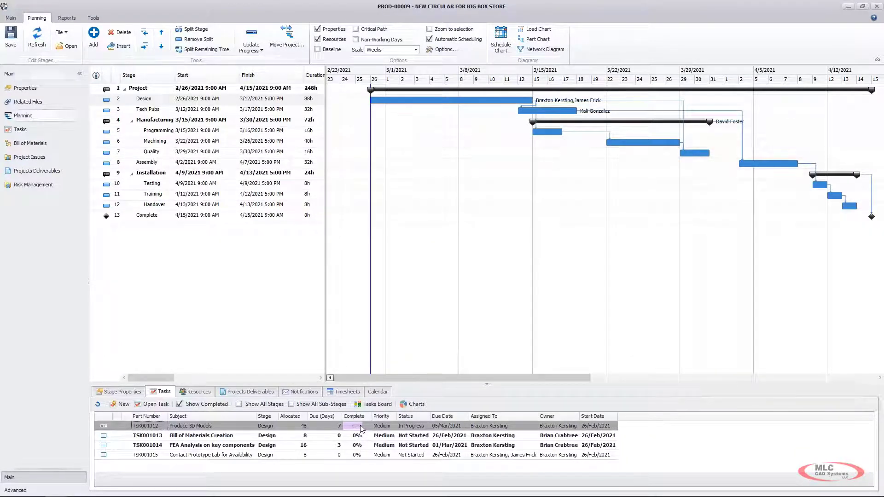
Mark the Produce 3D Models task as completed and confirm that it is closed to further editing.
right_click(308, 426)
click(347, 361)
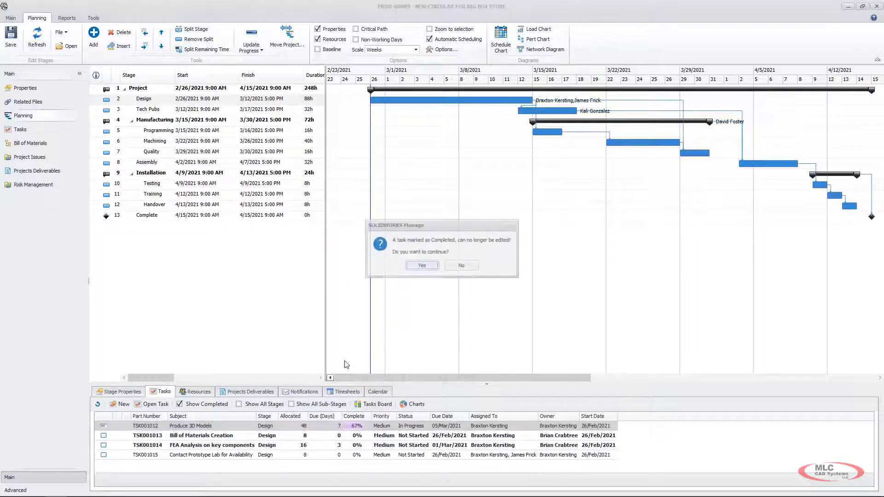
click(422, 266)
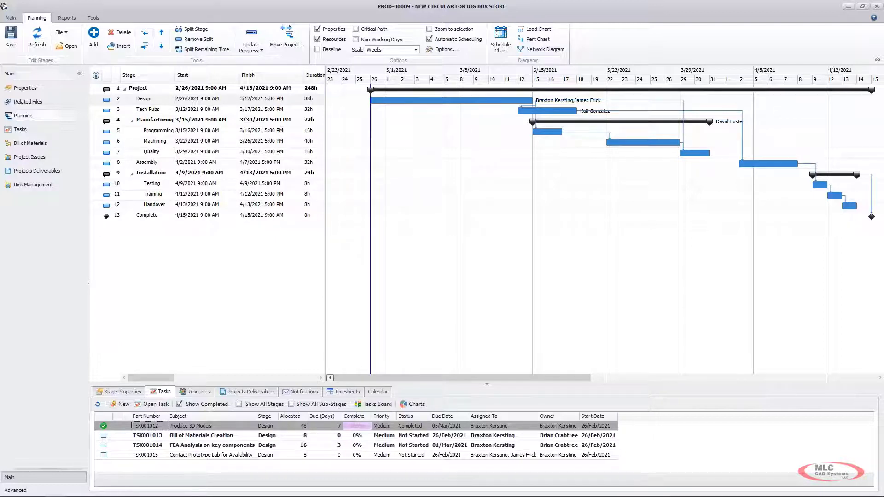
Display the Design stage's deliverables, reload the project plan discarding unsaved changes, and check the Design stage's completion on the Gantt chart.
click(242, 393)
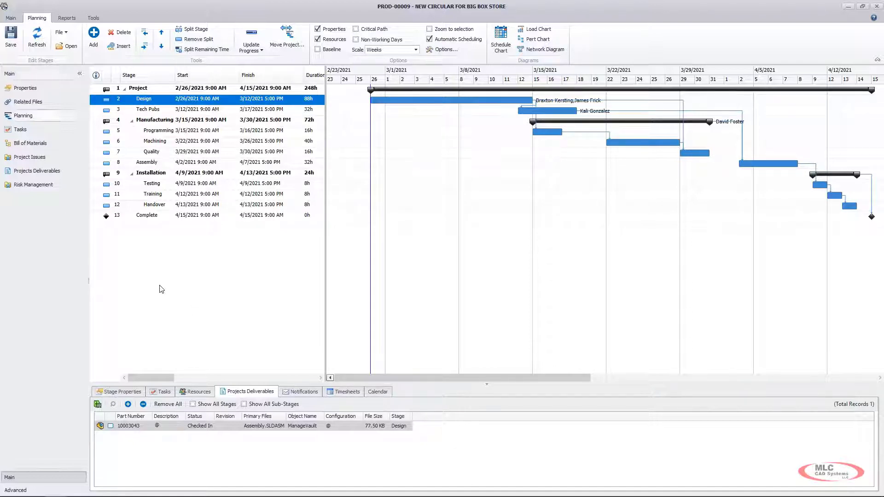
click(37, 37)
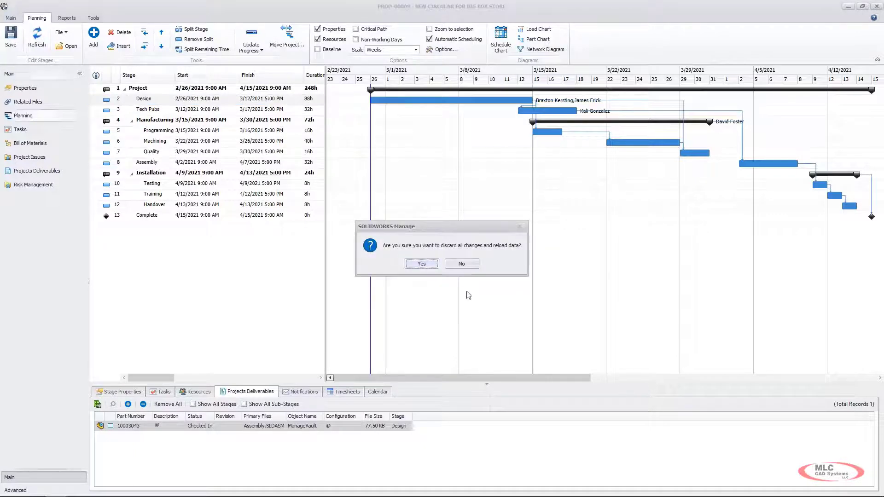
click(421, 264)
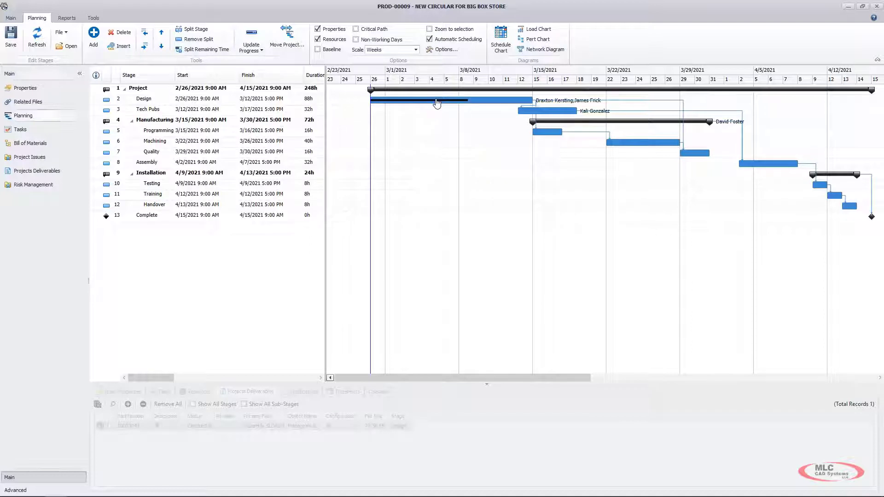
mouse_move(435, 101)
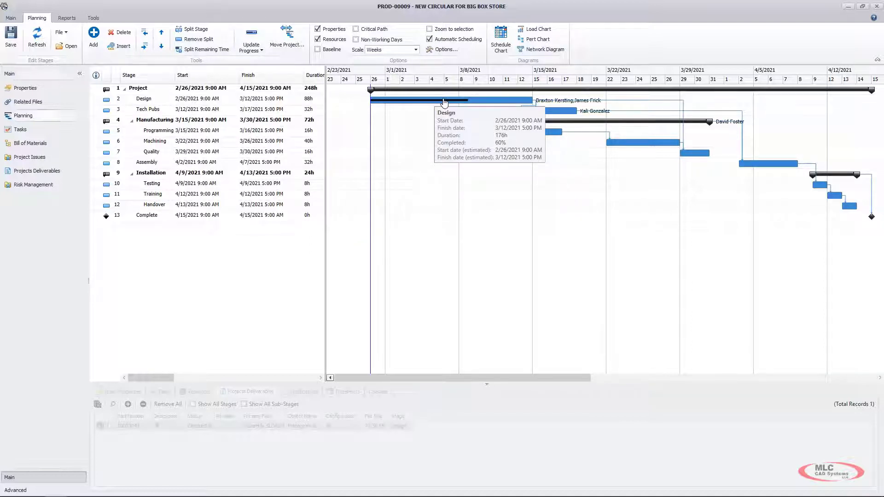
Select the Design stage and review its tasks and project deliverables.
click(148, 99)
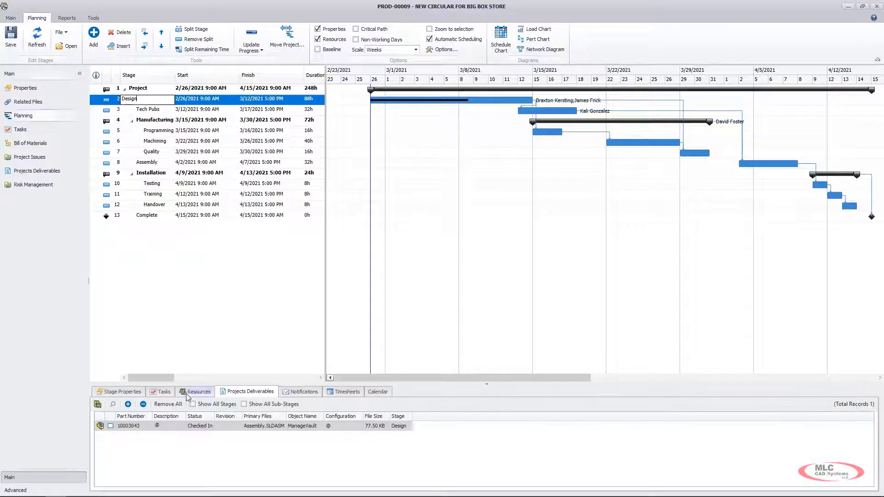
click(164, 392)
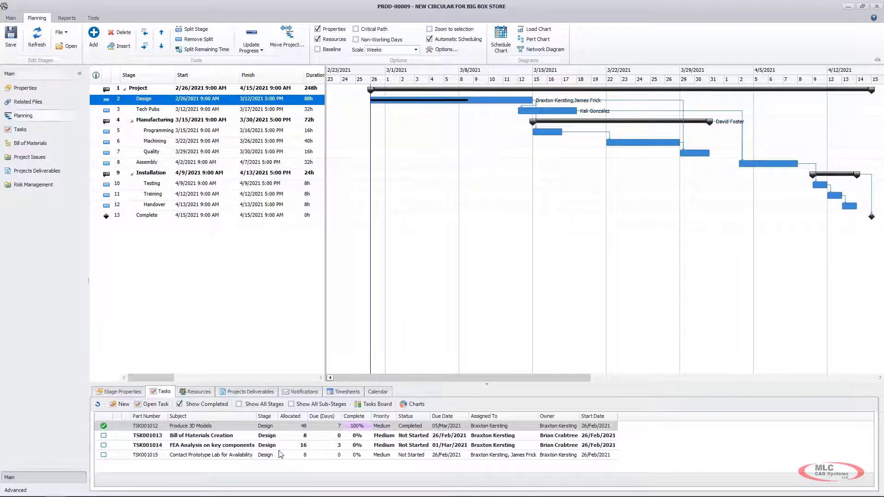
click(255, 392)
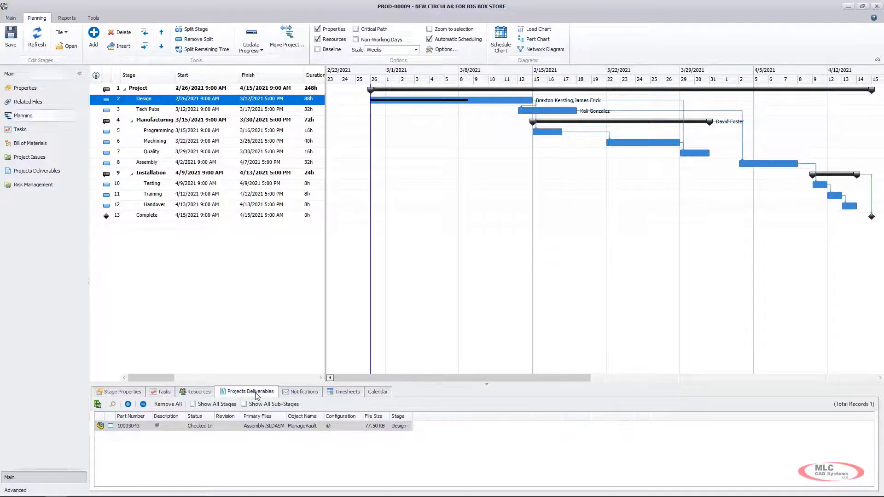
Open the record of the Design stage's assembly deliverable and look at its file and bill of materials.
right_click(149, 428)
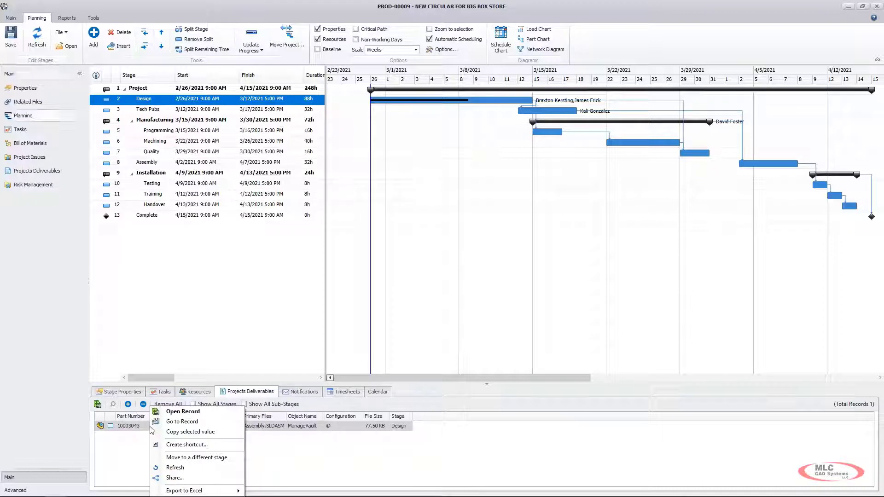
click(174, 422)
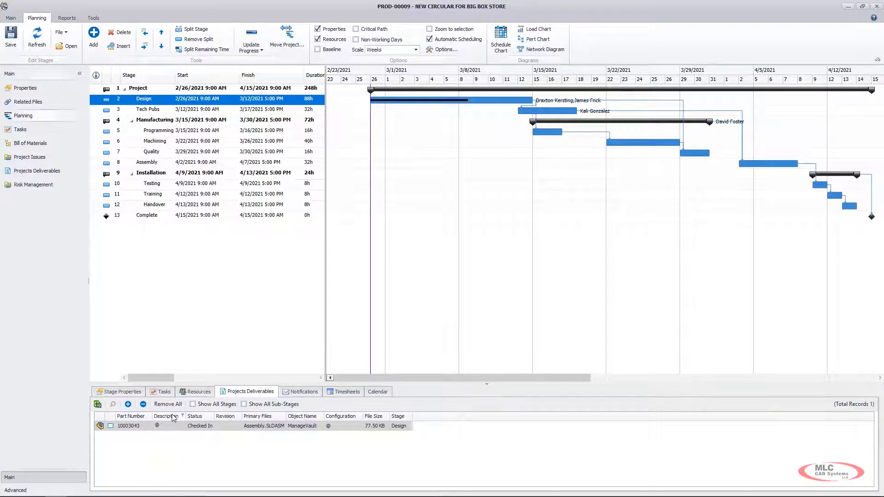
click(196, 211)
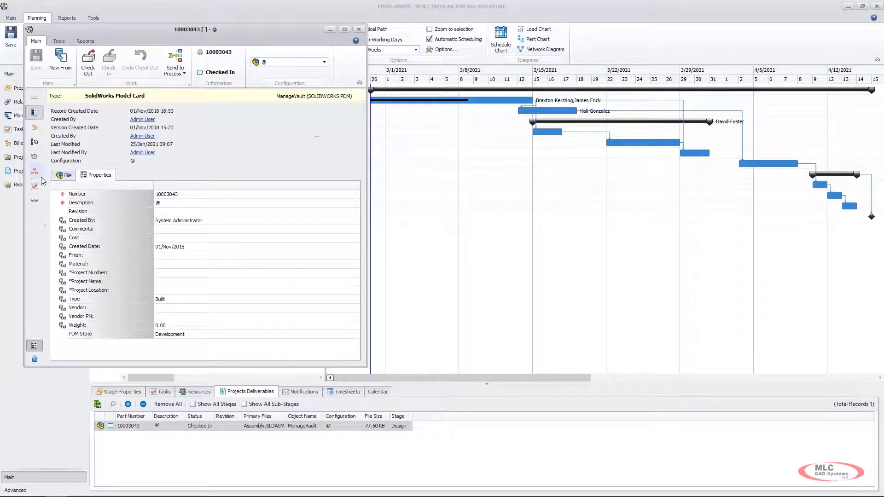
click(65, 176)
click(34, 127)
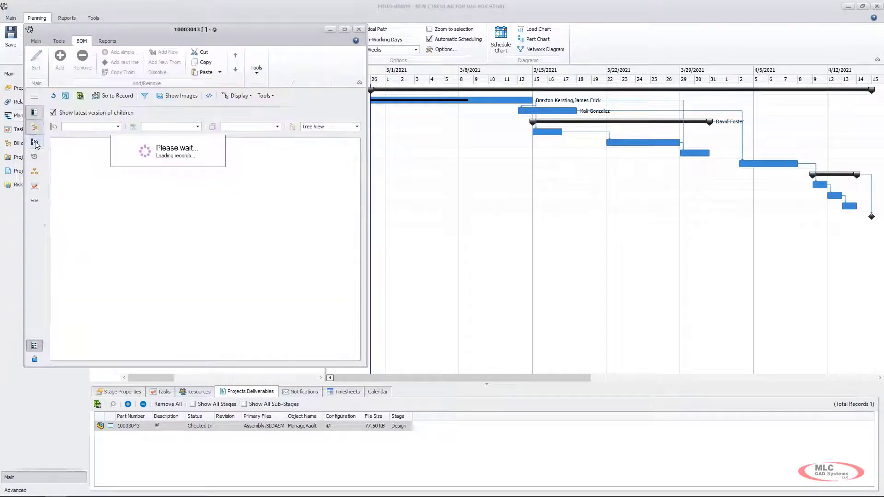
Check in which projects the assembly record is used, with the record window enlarged, and close the record.
click(35, 172)
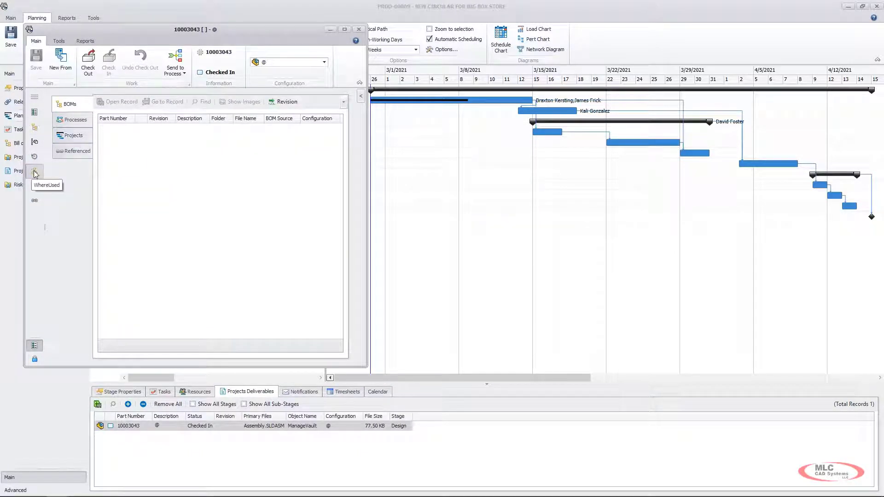
click(37, 98)
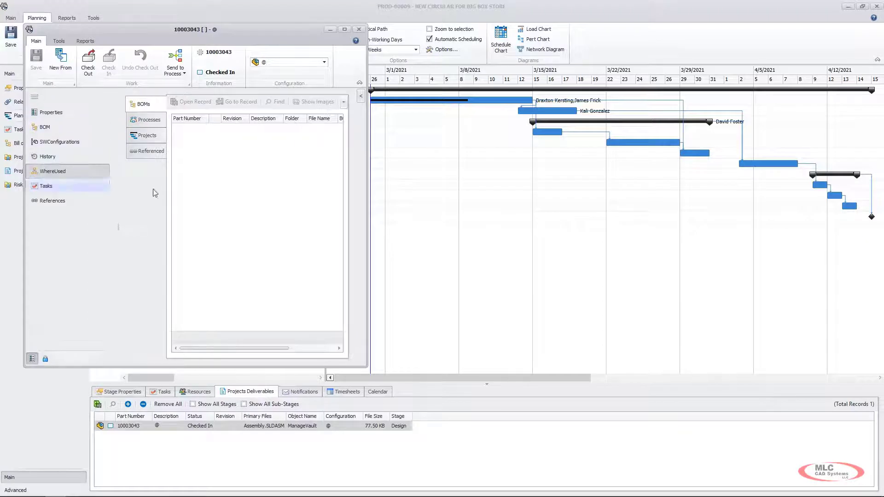
drag(366, 365, 648, 421)
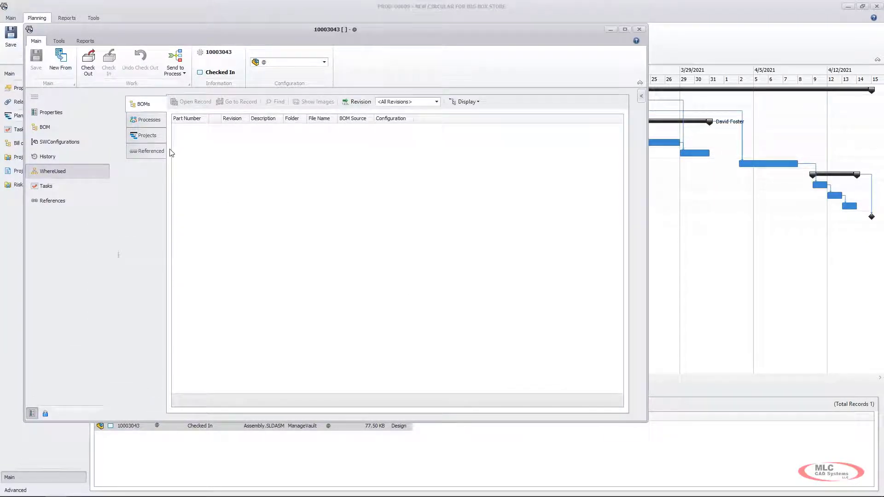
click(143, 136)
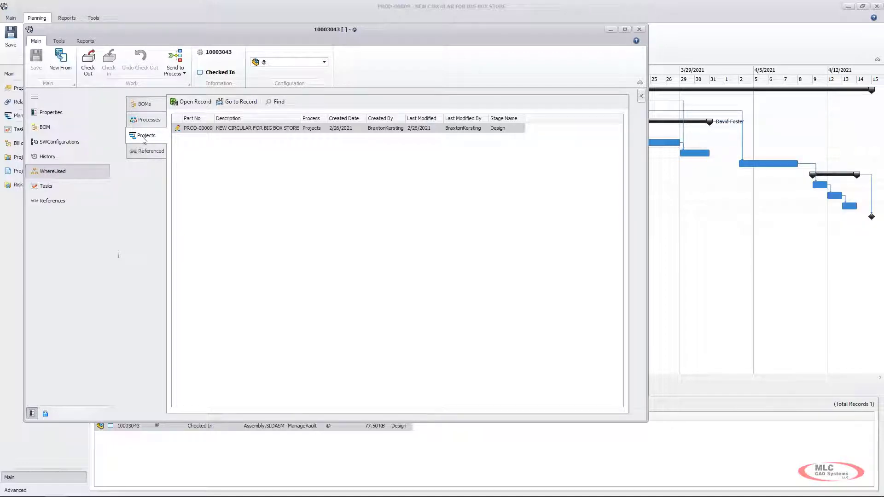
click(350, 184)
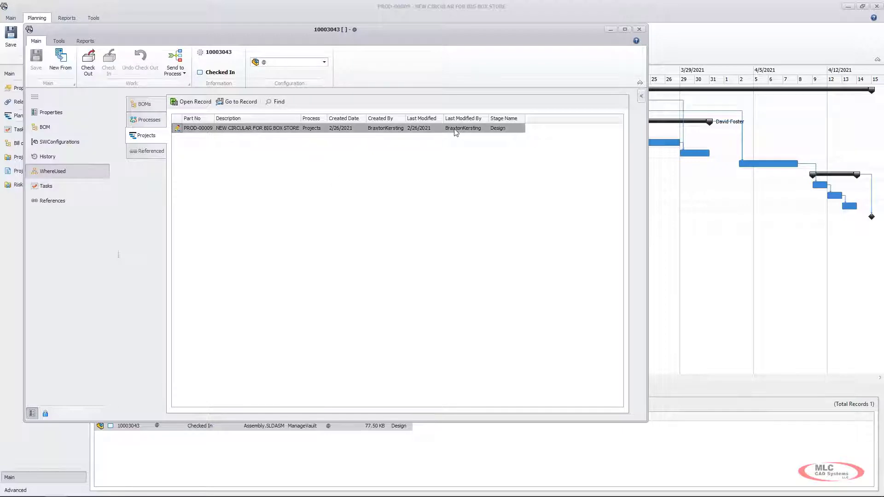
click(639, 30)
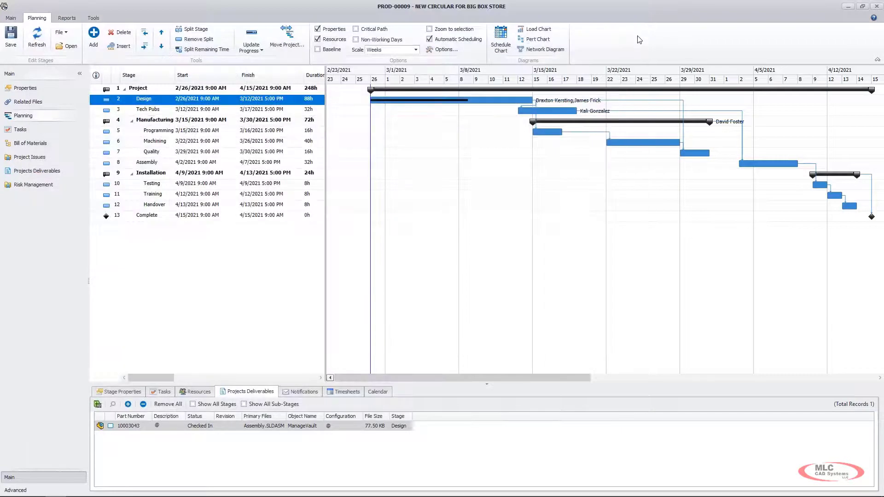
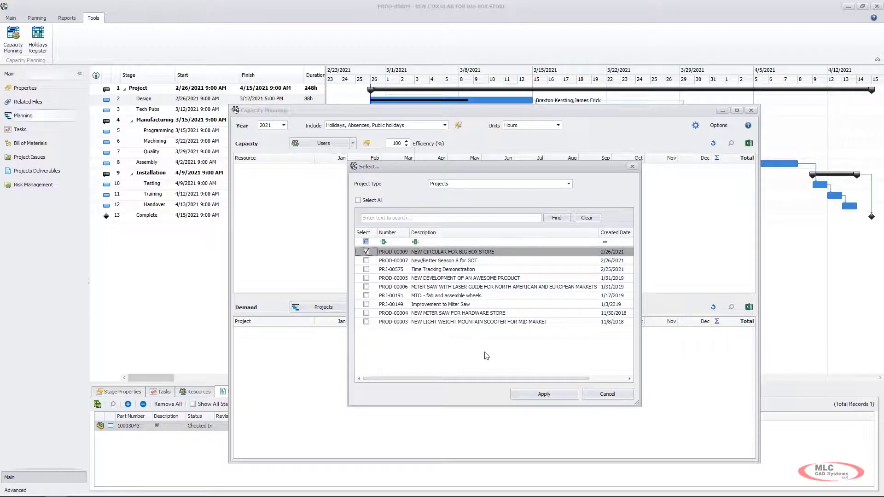
Apply project PROD-00009 as the capacity planning demand and compare its demand based on tasks and based on stages.
click(547, 396)
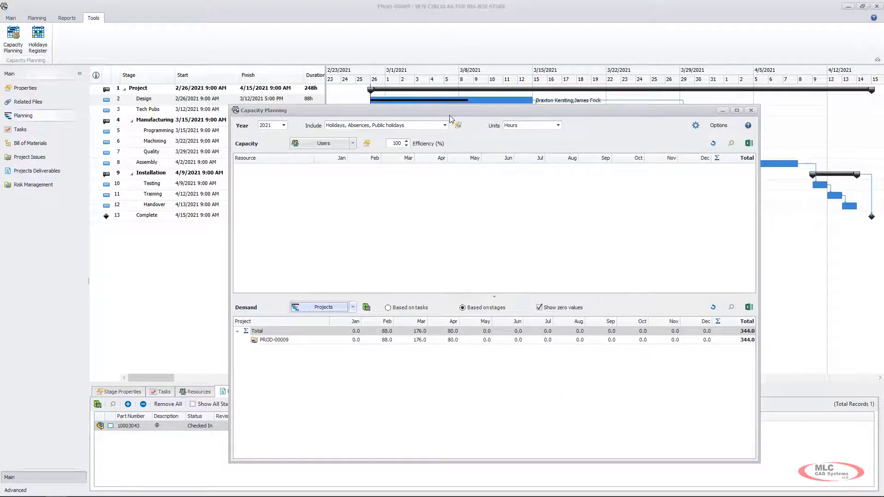
drag(450, 114, 395, 91)
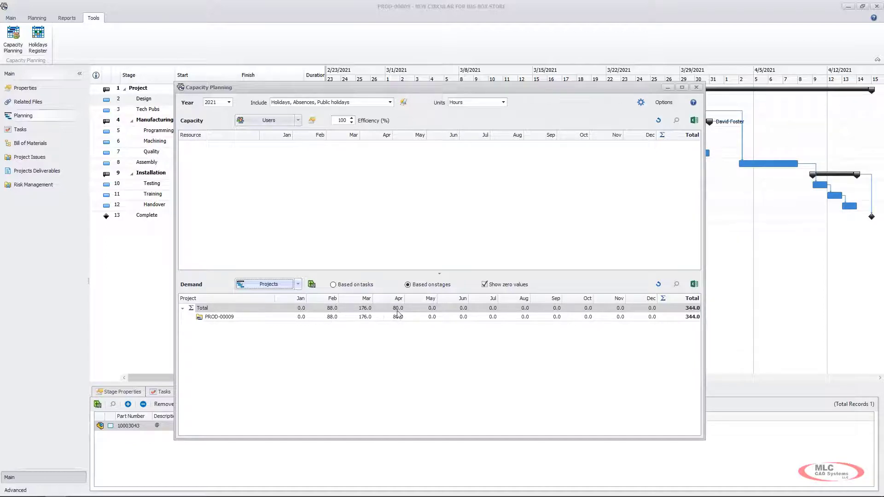
click(349, 289)
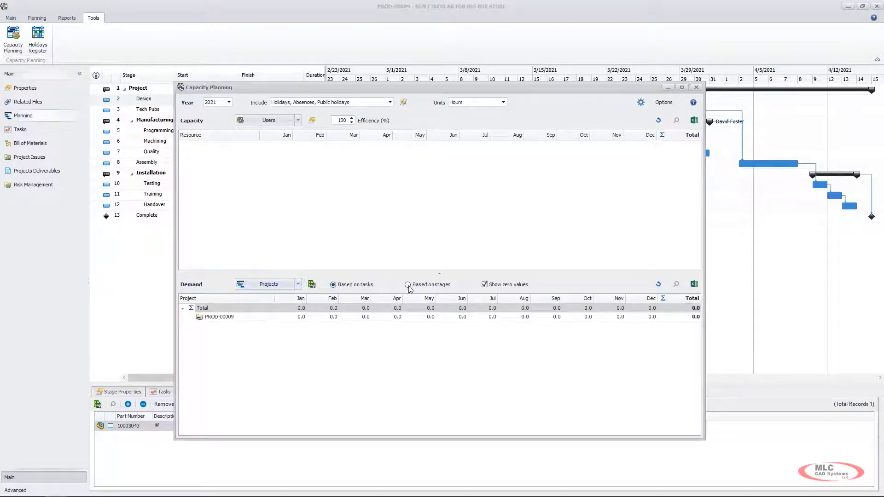
click(425, 288)
click(361, 289)
click(416, 288)
click(362, 289)
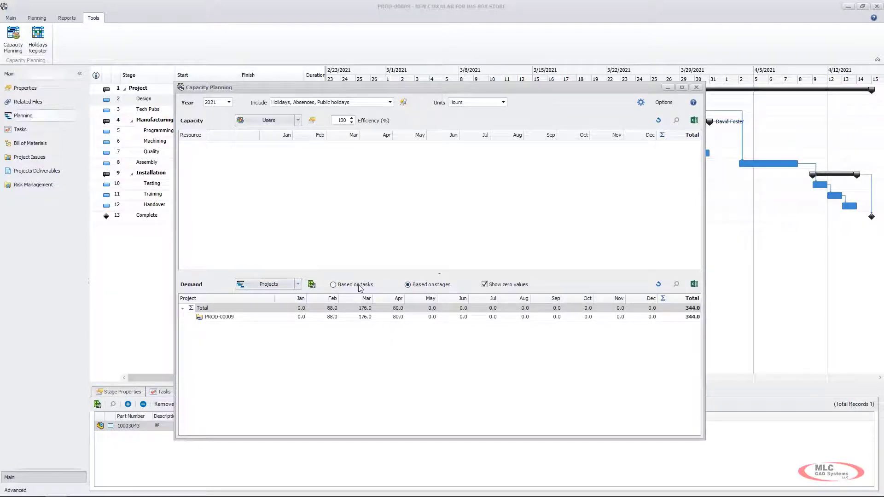
click(424, 287)
Add the users of the selected project to the capacity table and base the demand on tasks.
click(298, 122)
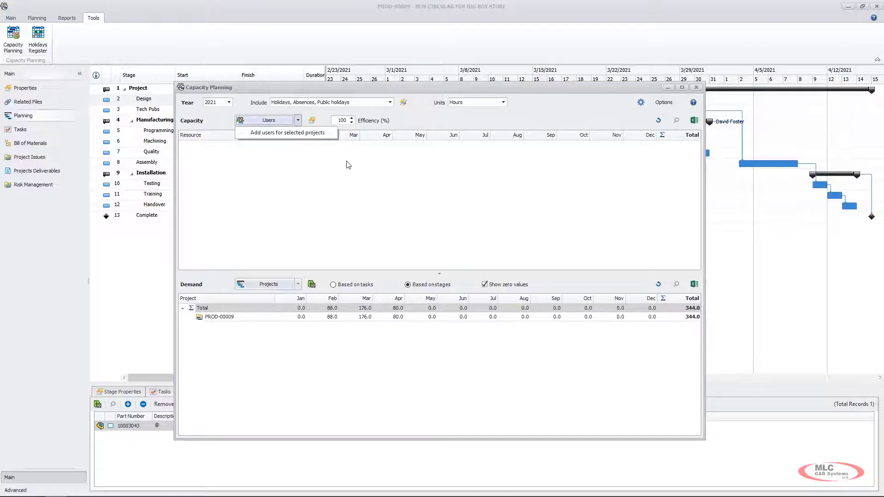
click(294, 134)
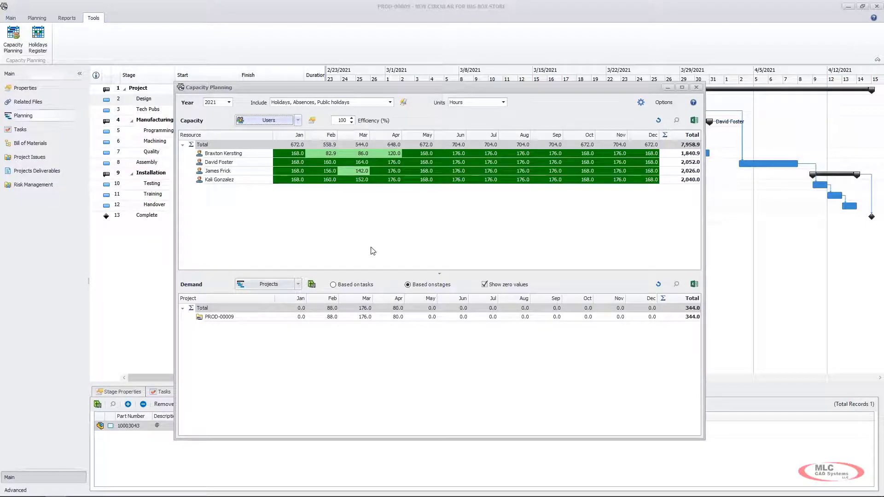
click(358, 285)
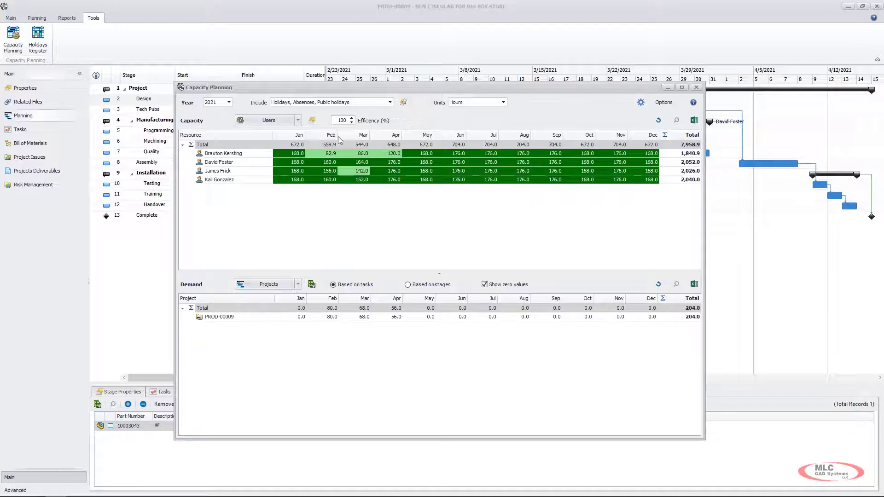
Set the capacity efficiency to 80% and refresh the capacity table.
double_click(340, 120)
text(80)
click(659, 121)
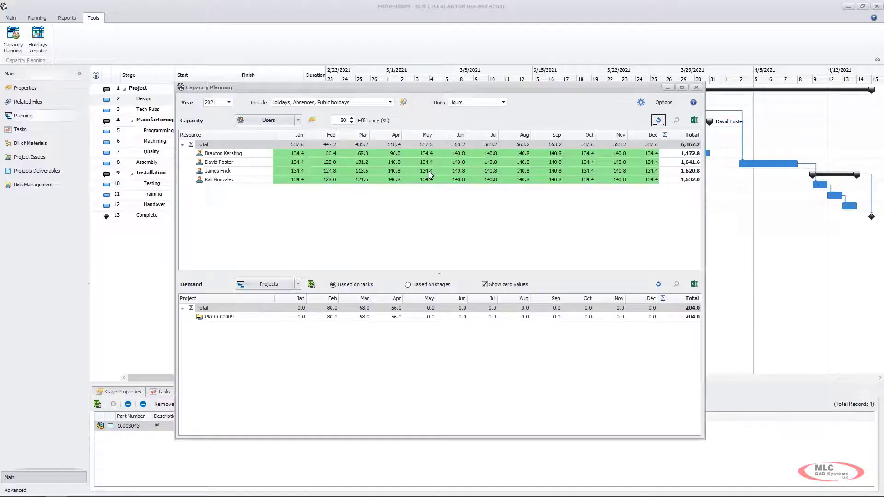
Open the capacity details of the first listed user and expand the task and non-working time breakdowns.
right_click(225, 156)
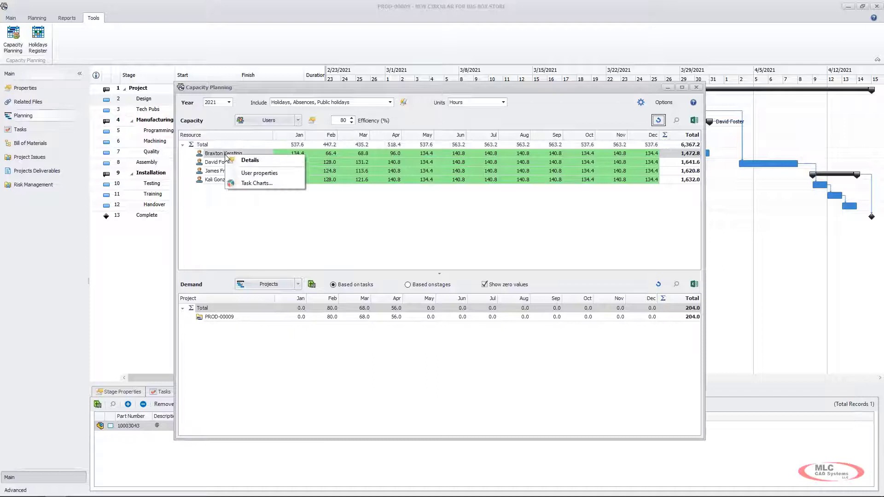
click(258, 163)
drag(420, 232, 308, 200)
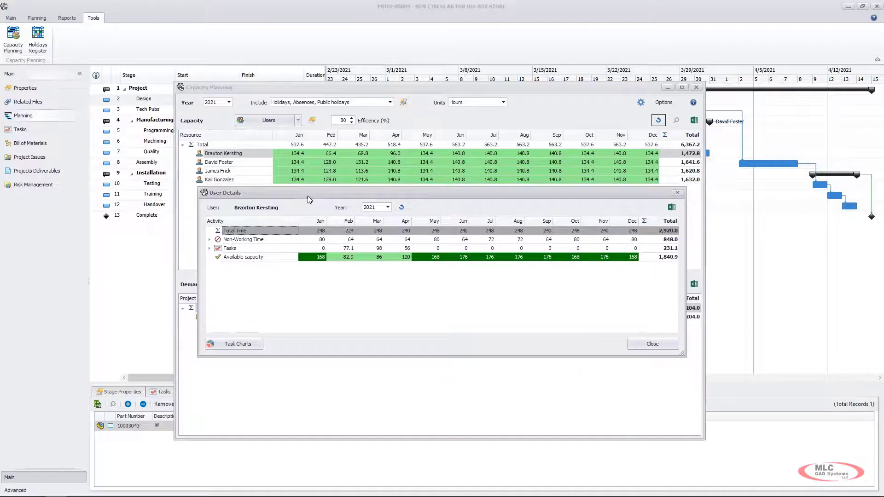
click(210, 249)
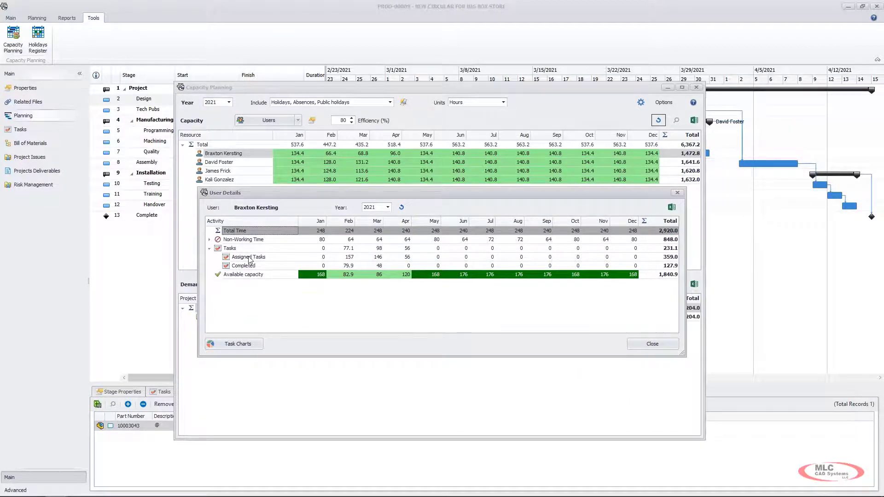
click(210, 240)
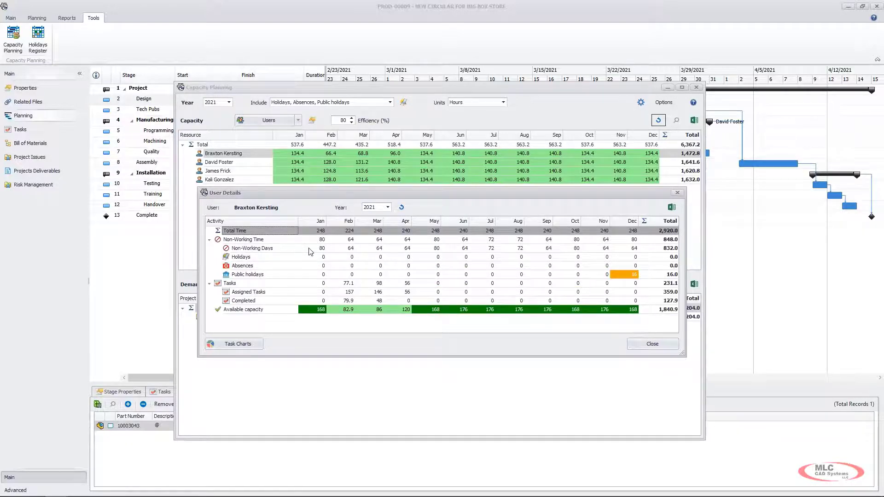
Review the user's non-working days, public holidays and task hours, and view and close the user's task charts.
click(274, 251)
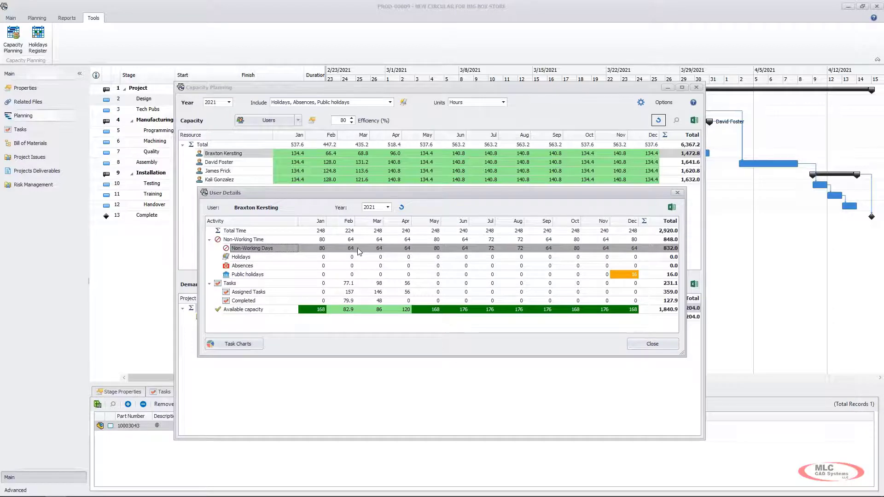
click(362, 273)
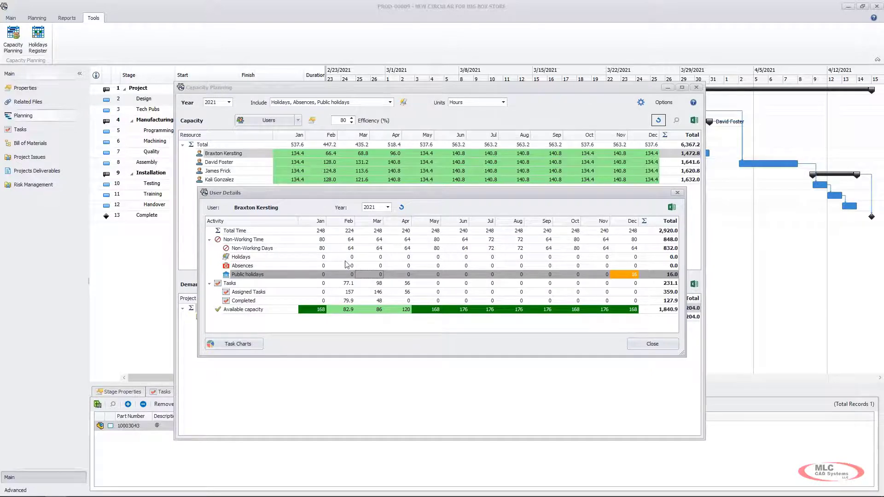
click(348, 240)
click(347, 285)
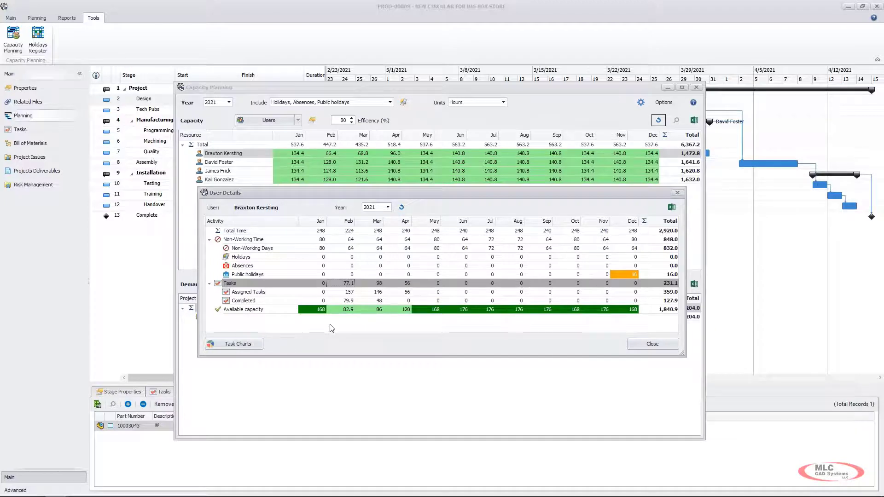
click(231, 345)
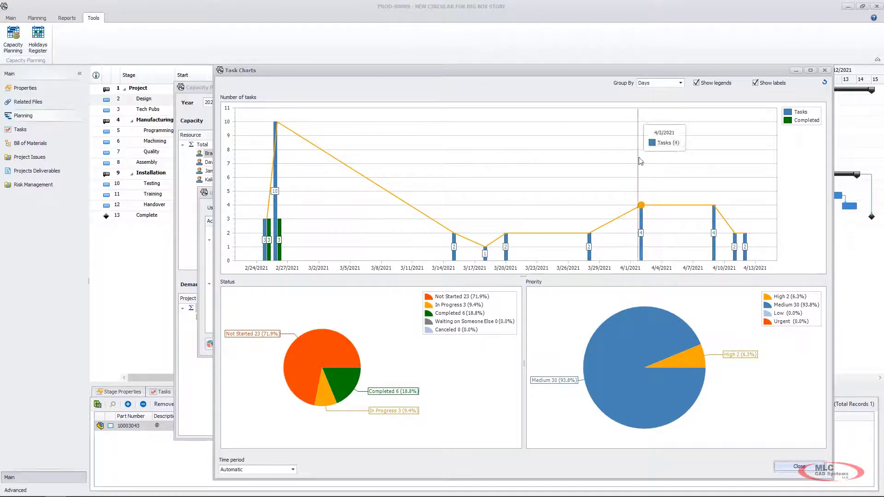
click(800, 467)
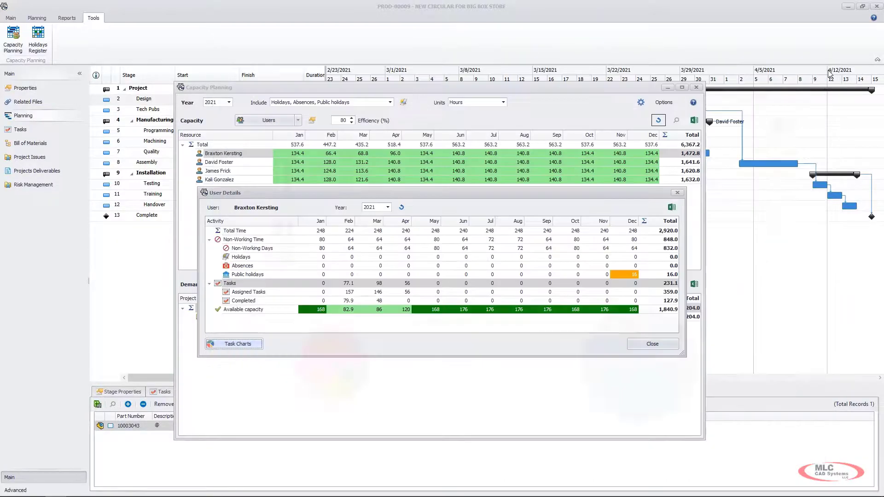
Close the user details, the capacity planning window and the project window.
click(676, 192)
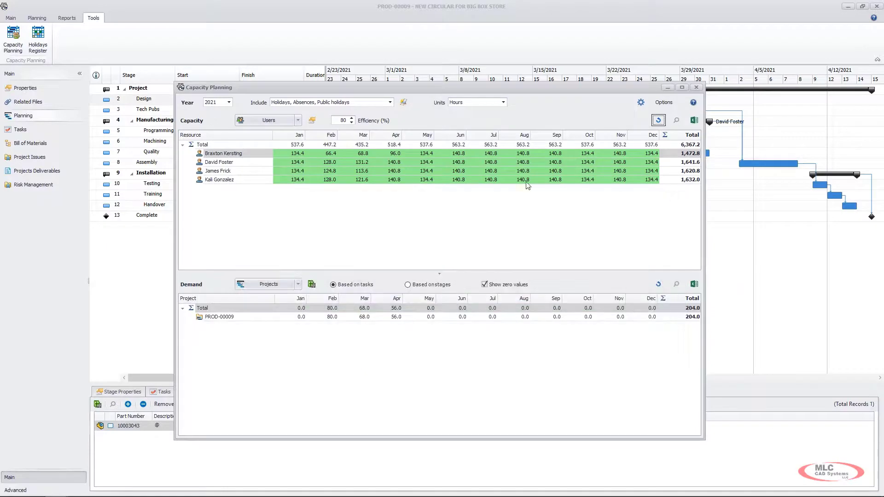
click(696, 87)
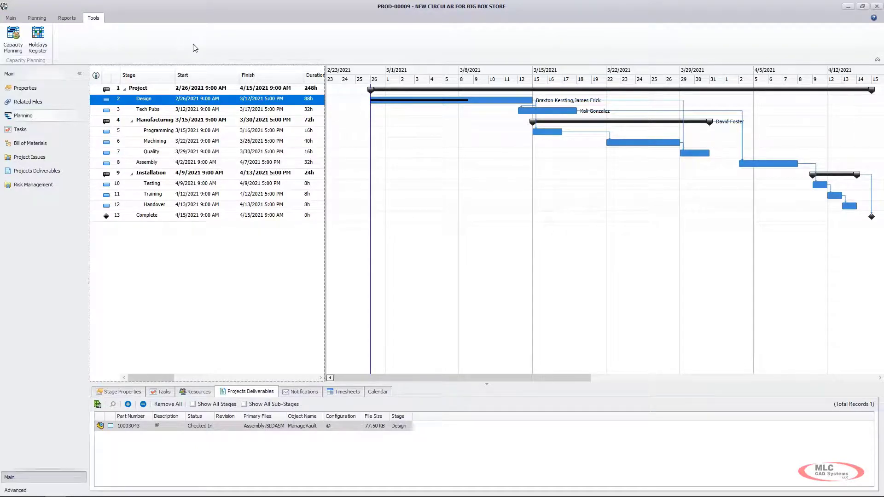
key(Escape)
click(402, 263)
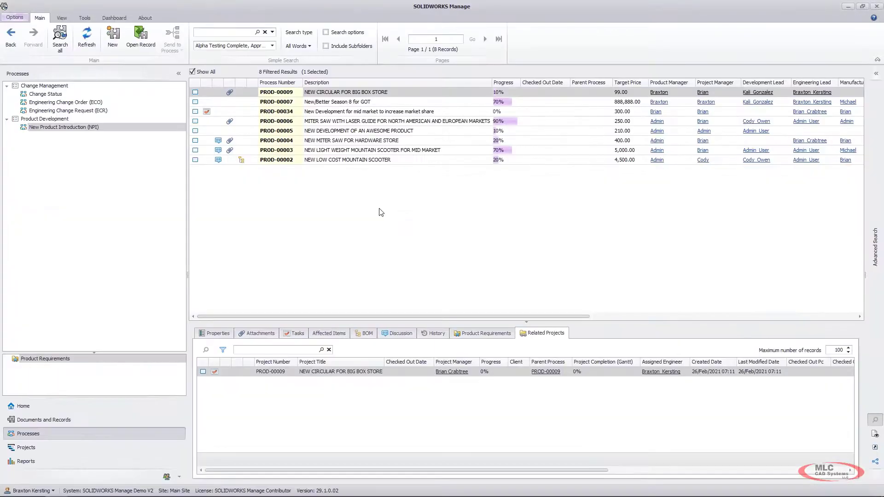
Go to the home task list and show the calendar beside it.
click(23, 407)
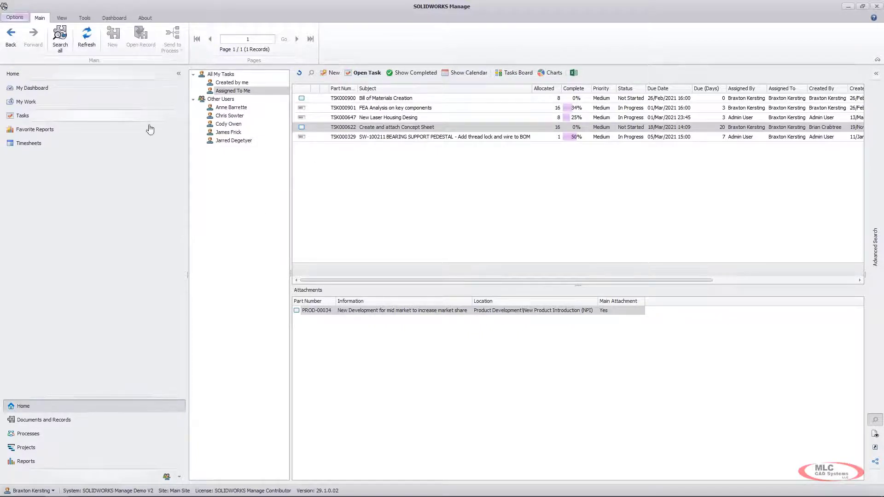
click(34, 119)
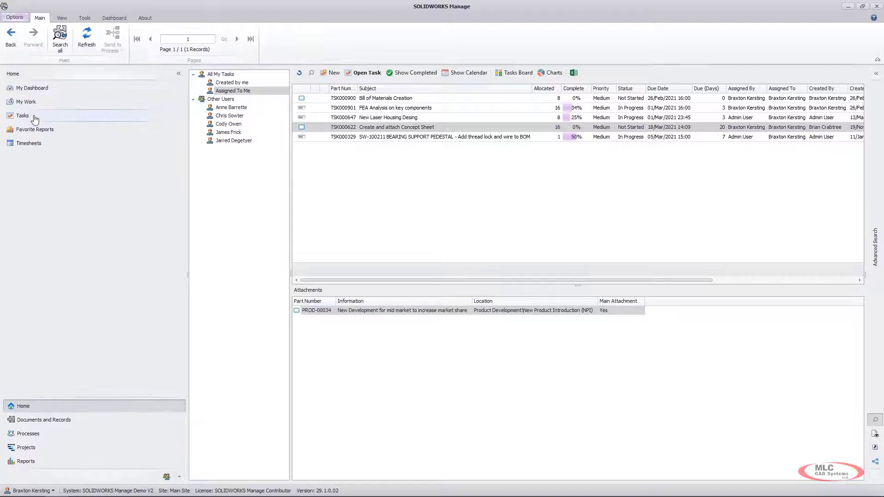
click(463, 73)
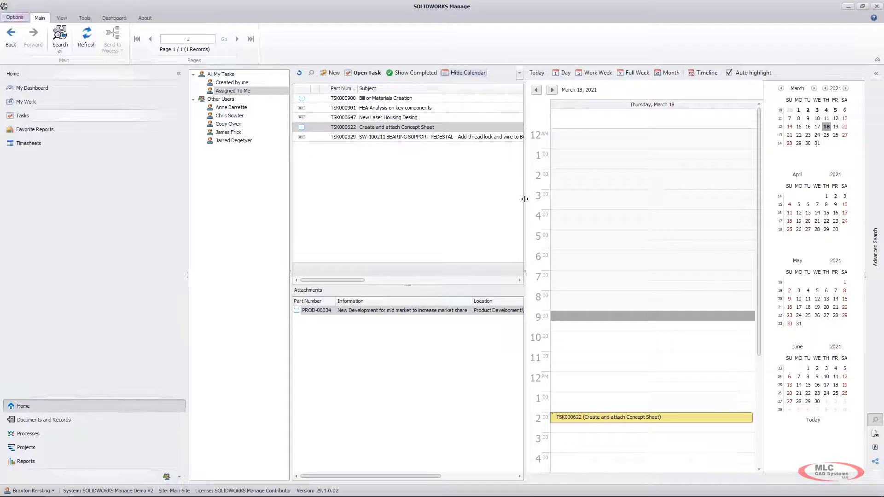
Browse the other users' task lists and locate the fourth user's machining and first article tasks on the calendar.
click(229, 115)
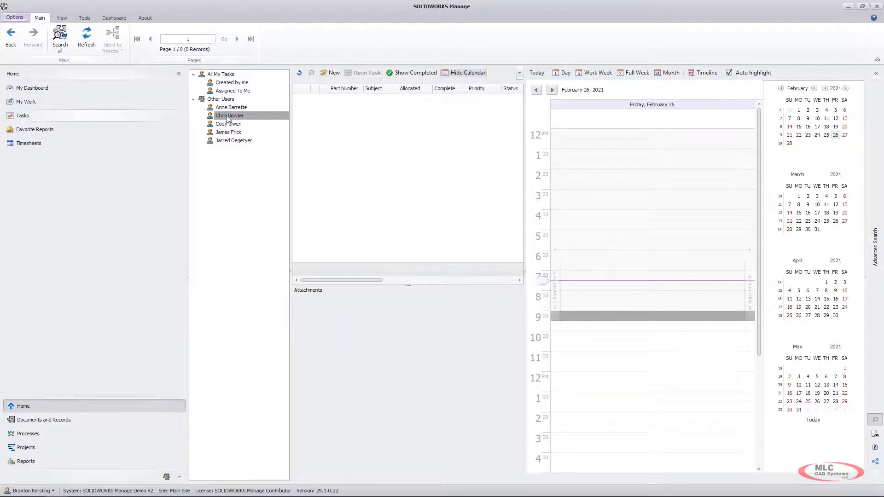
click(225, 124)
click(220, 133)
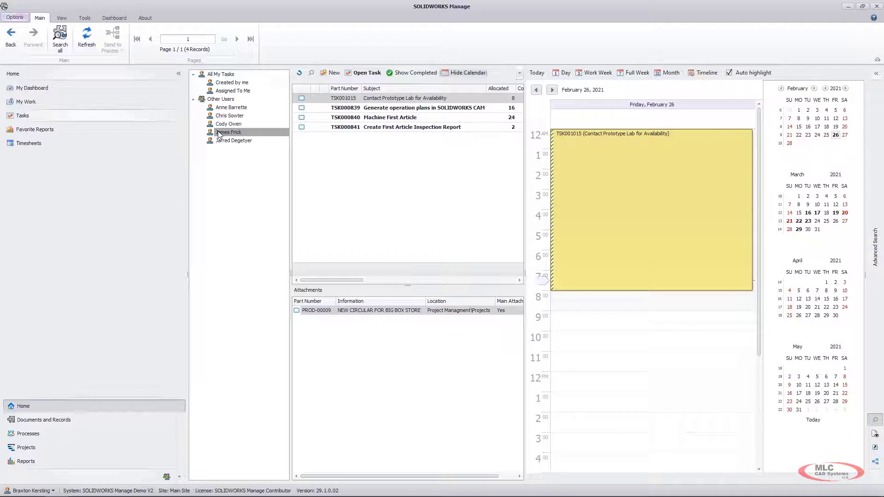
click(394, 119)
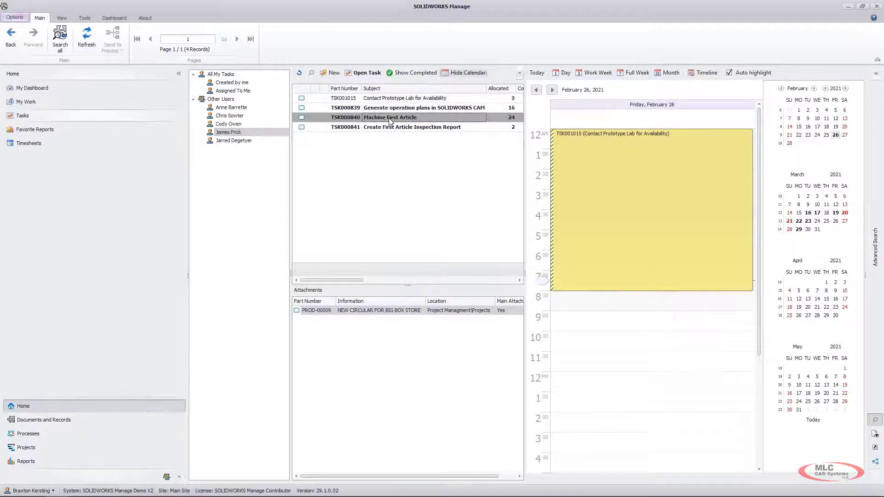
click(389, 110)
click(394, 127)
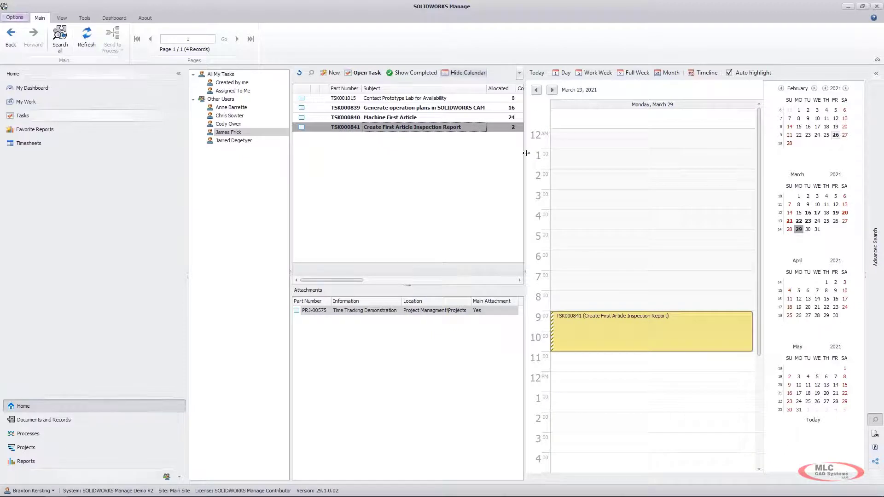
Widen the calendar, switch it to the month view and examine the schedule of the Machine First Article task.
drag(526, 153, 416, 153)
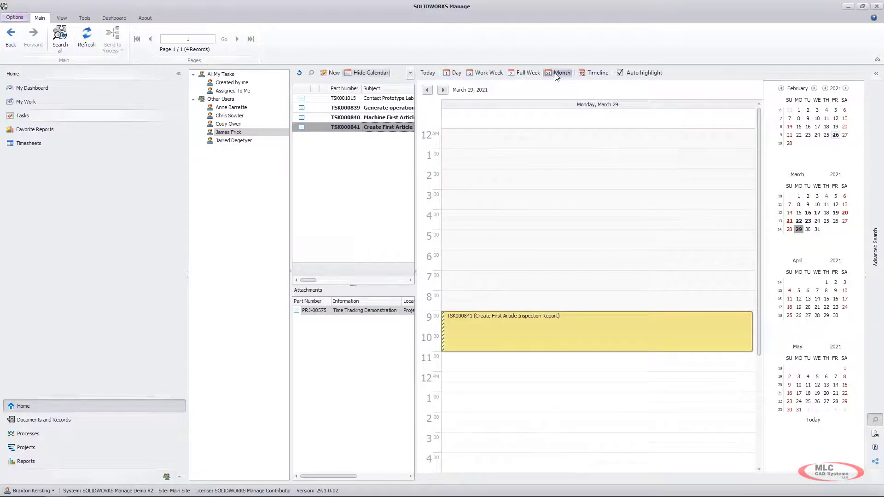
click(558, 74)
click(334, 129)
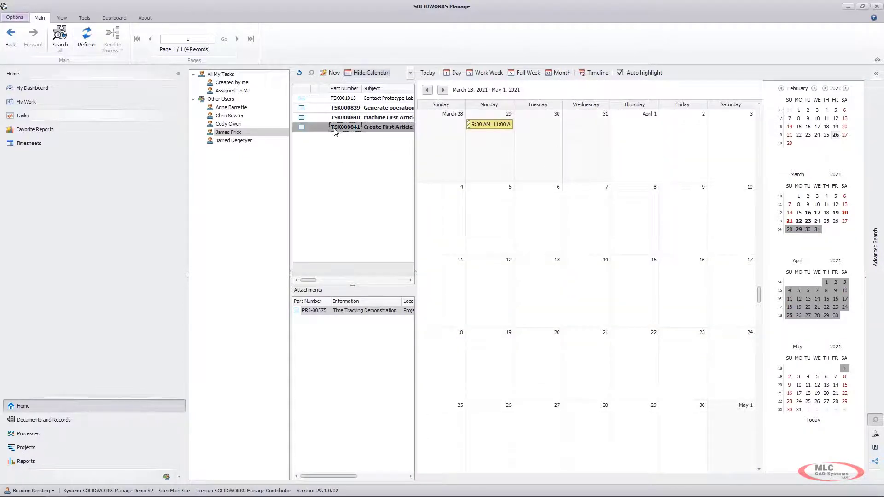
click(354, 118)
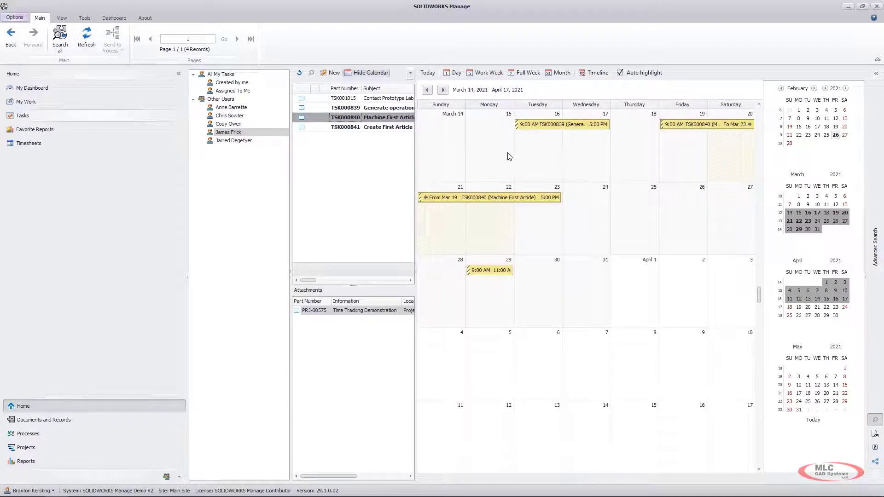
mouse_move(532, 201)
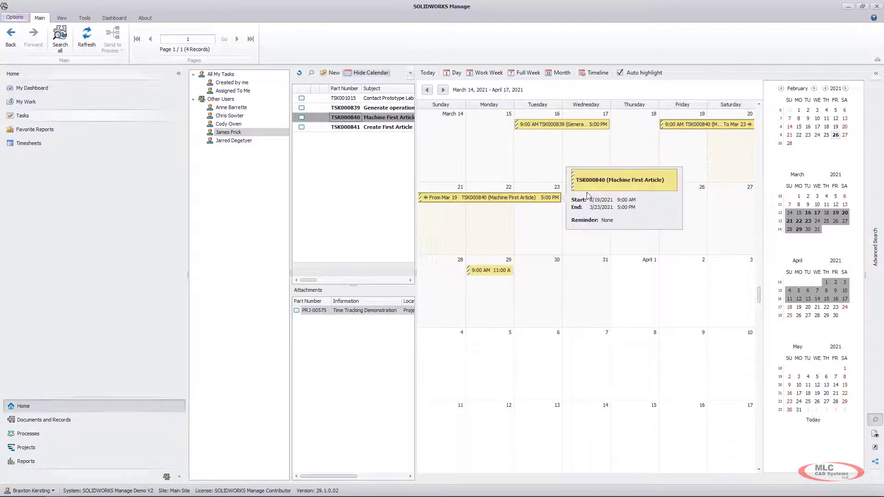
mouse_move(482, 273)
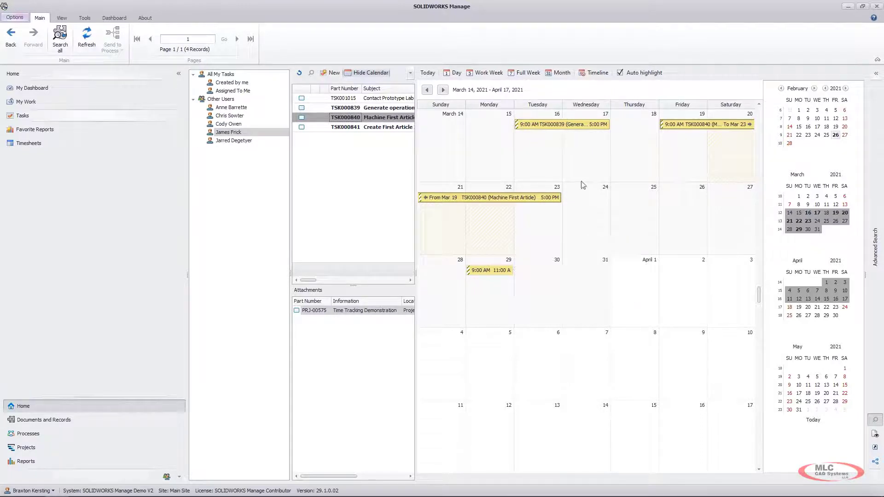
mouse_move(717, 124)
Open the Generate operation plans in SOLIDWORKS CAM task from the calendar, review its properties and close it.
right_click(564, 125)
click(596, 141)
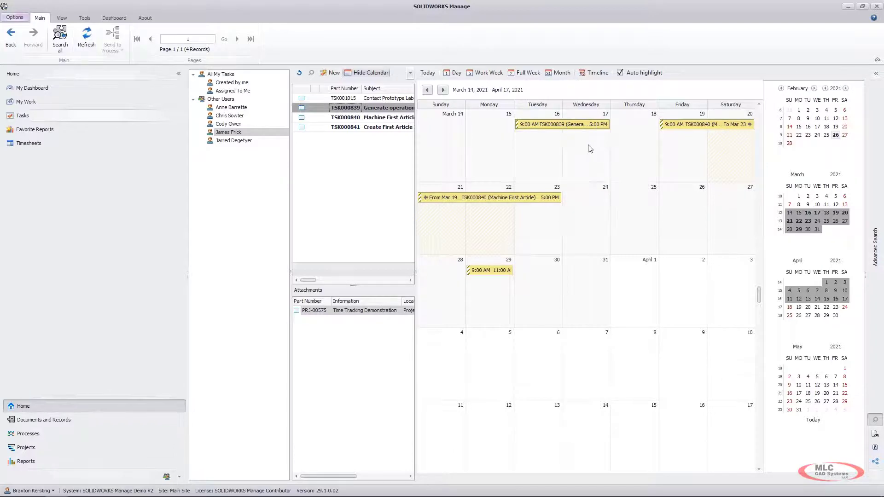
click(674, 158)
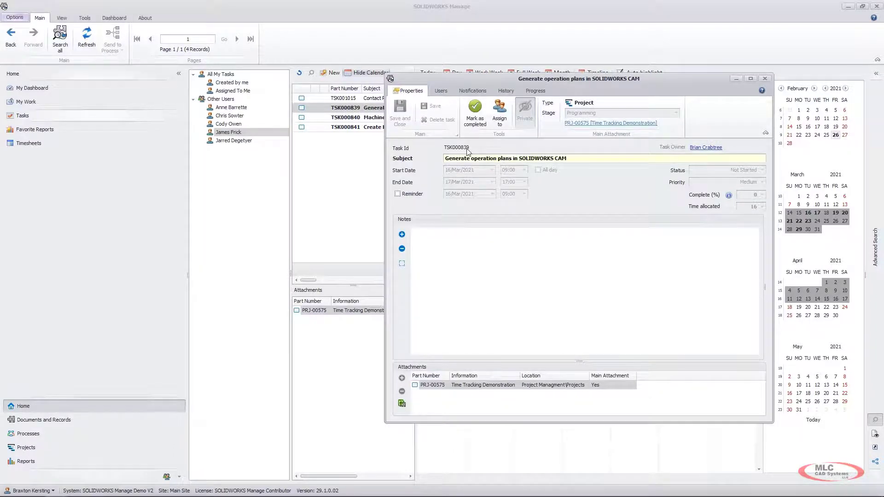
click(765, 79)
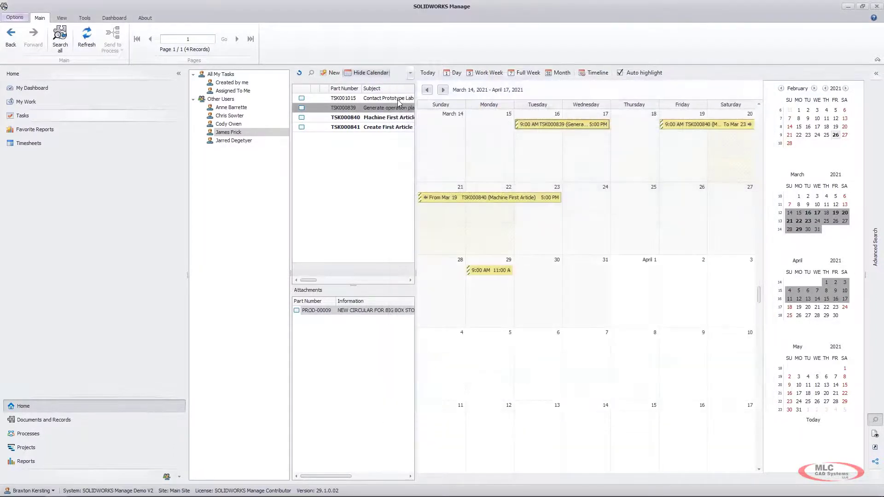
Reschedule the Contact Prototype Lab for Availability task to start on 3 March 2021, save it and refresh the task list.
click(386, 102)
right_click(687, 127)
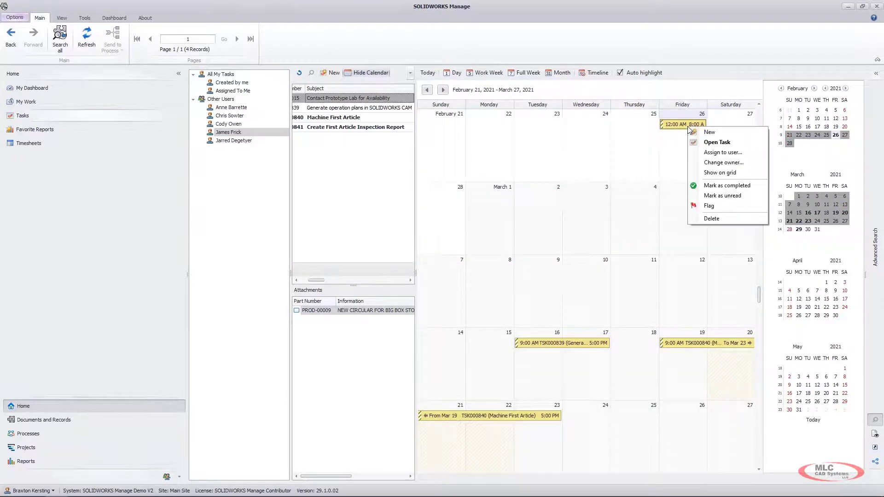
click(678, 125)
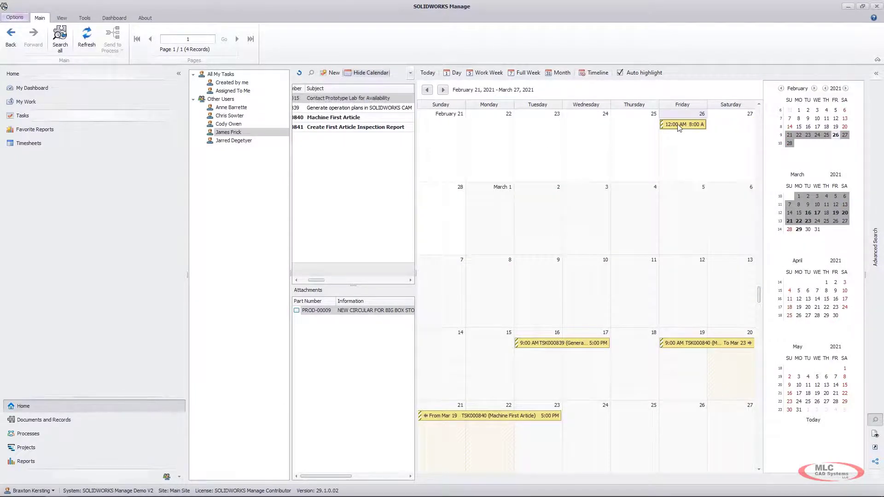
right_click(679, 124)
click(712, 139)
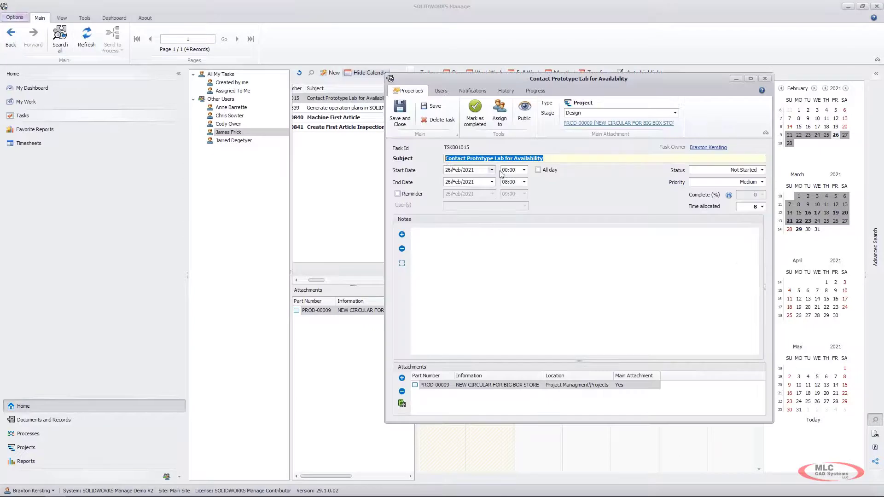
click(491, 170)
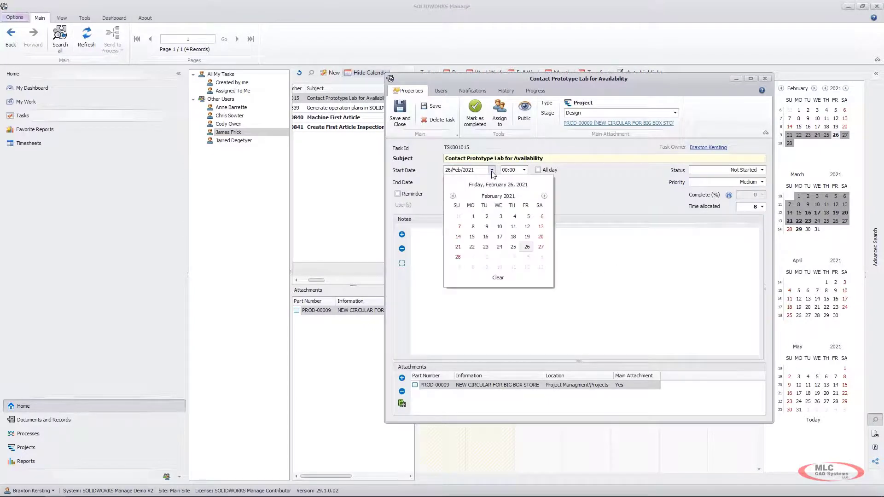
click(502, 257)
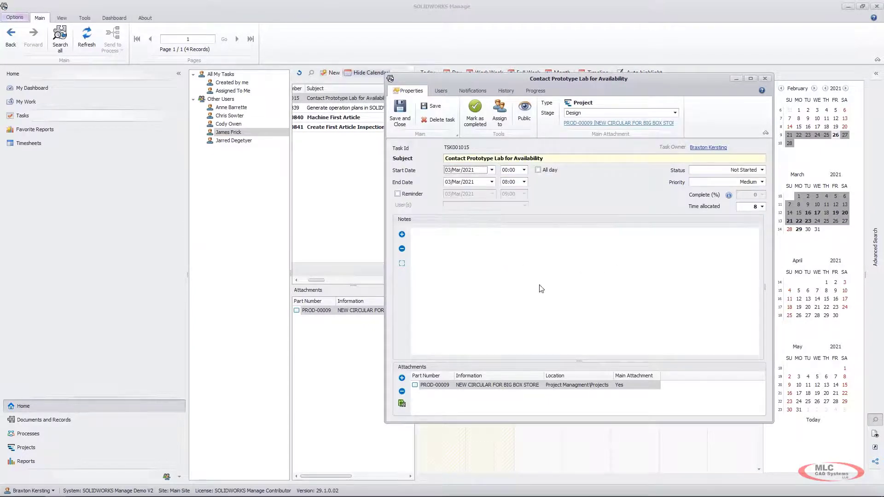
click(401, 118)
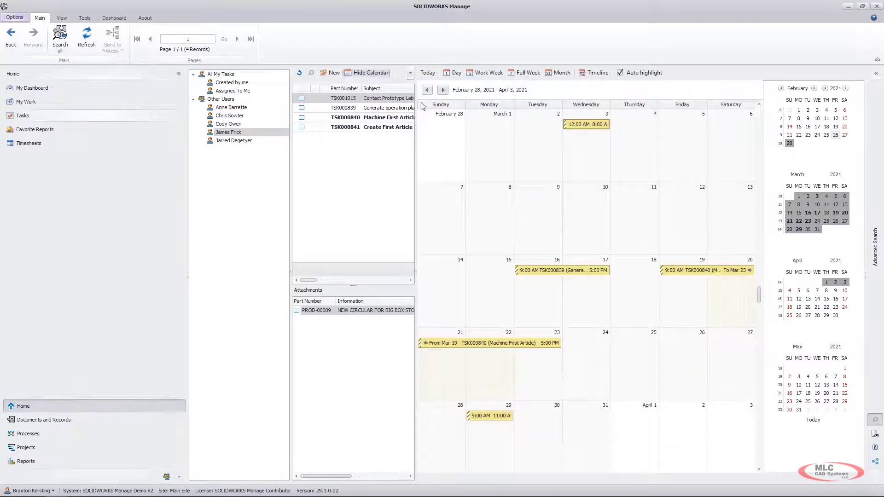
click(301, 73)
Check the free days in mid-March, open a new task form for 15 March 2021 and close it without saving.
click(586, 128)
click(495, 266)
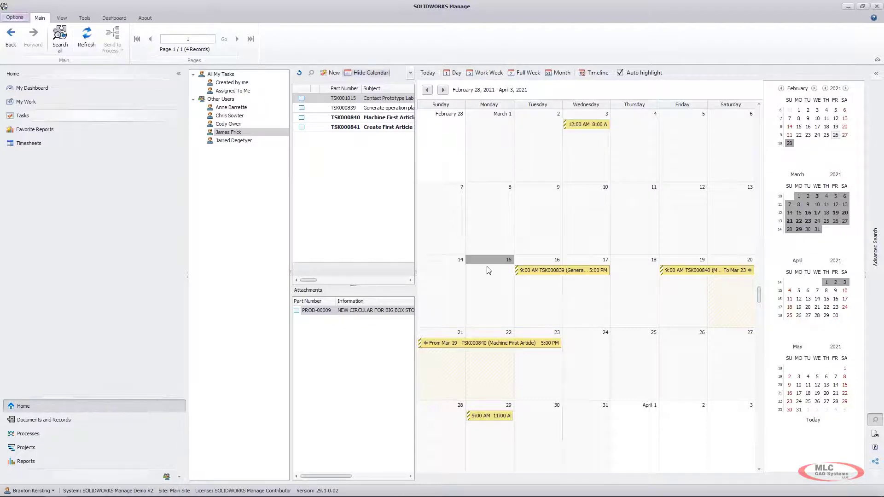
click(647, 272)
click(492, 274)
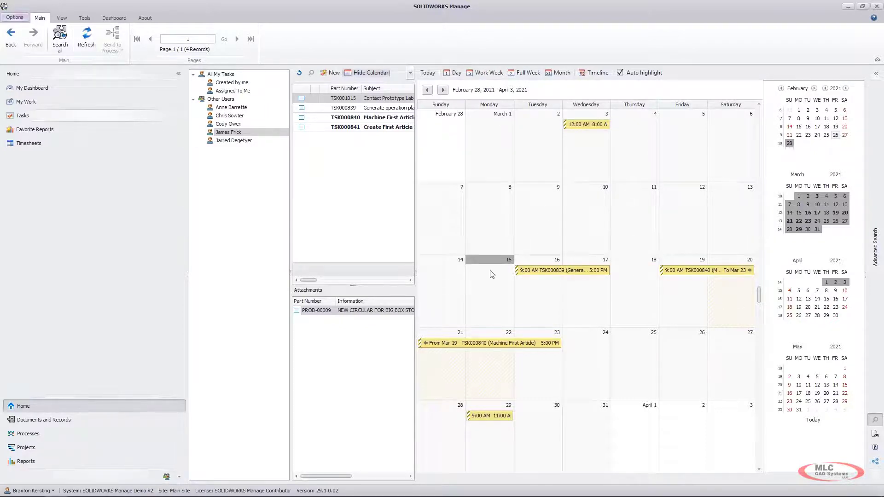
click(620, 276)
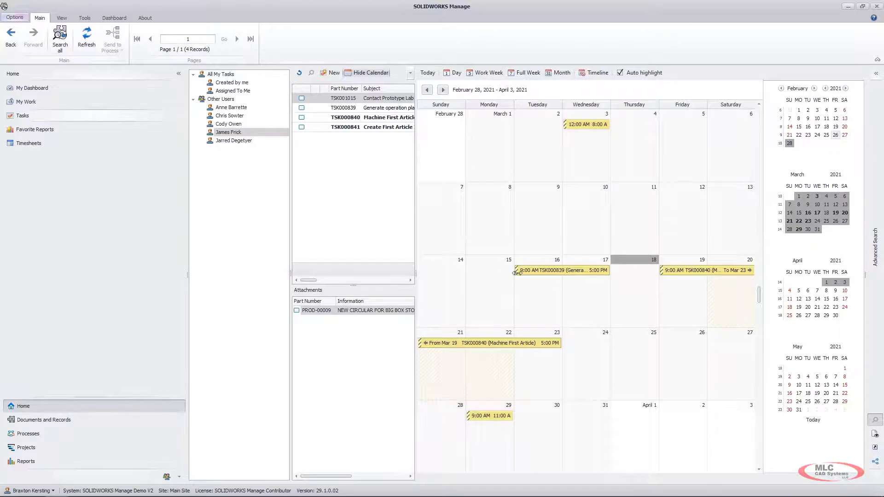
click(499, 276)
right_click(499, 272)
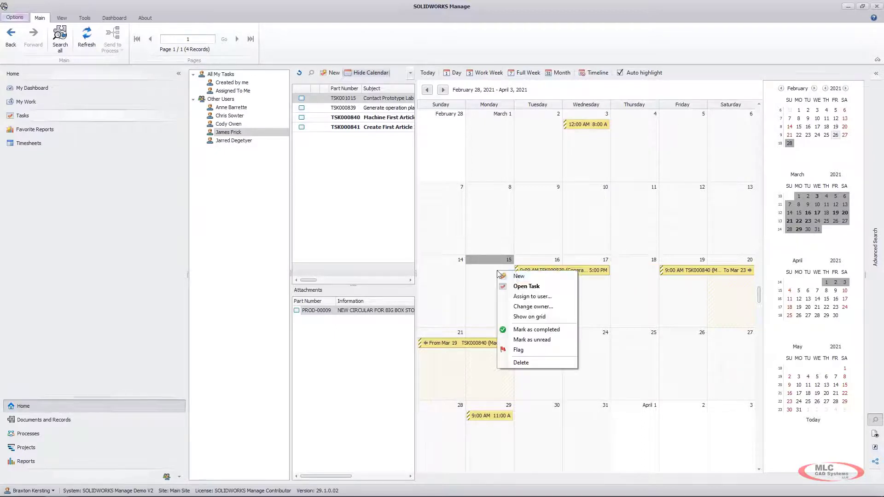
click(527, 277)
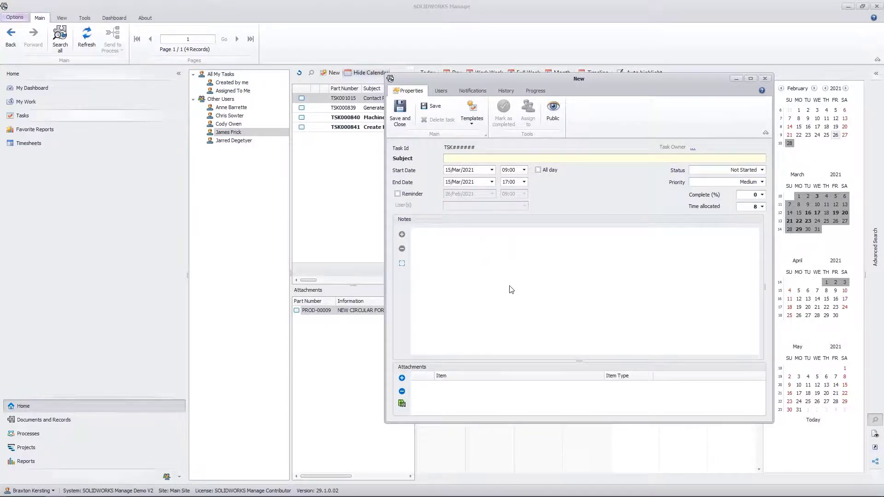
key(Escape)
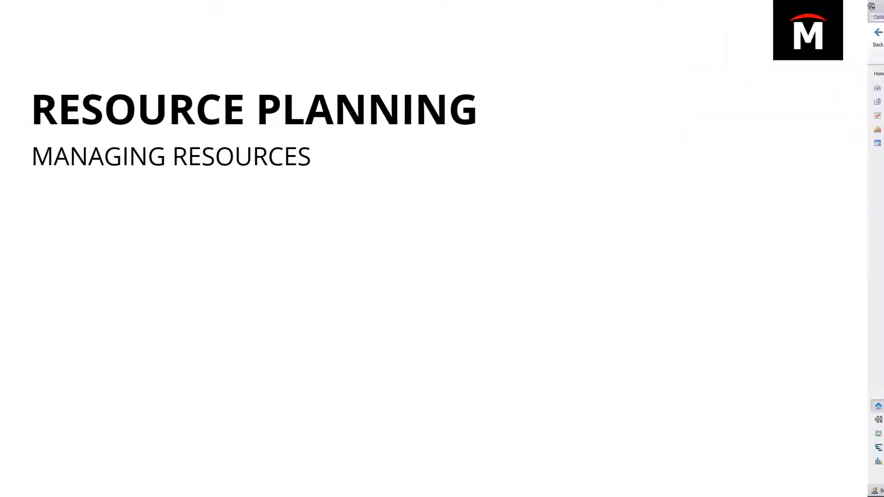
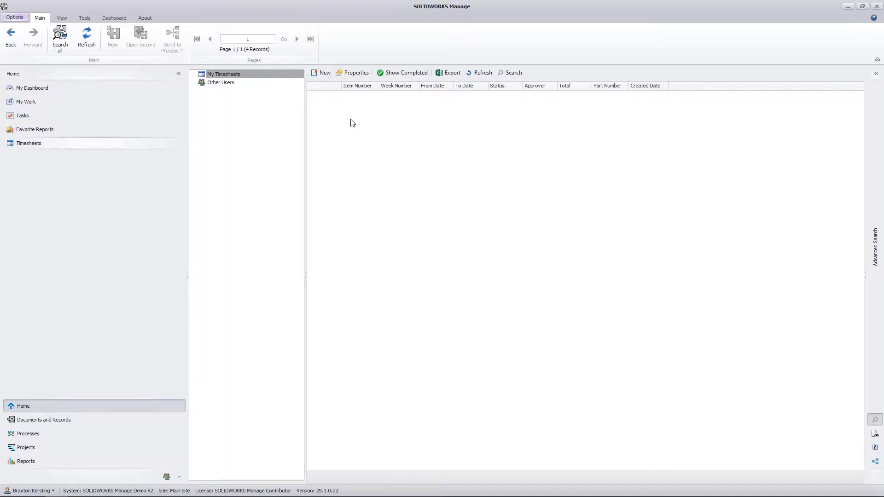
Create a new timesheet and add a line for project PROD-00009 with the Design stage.
click(323, 72)
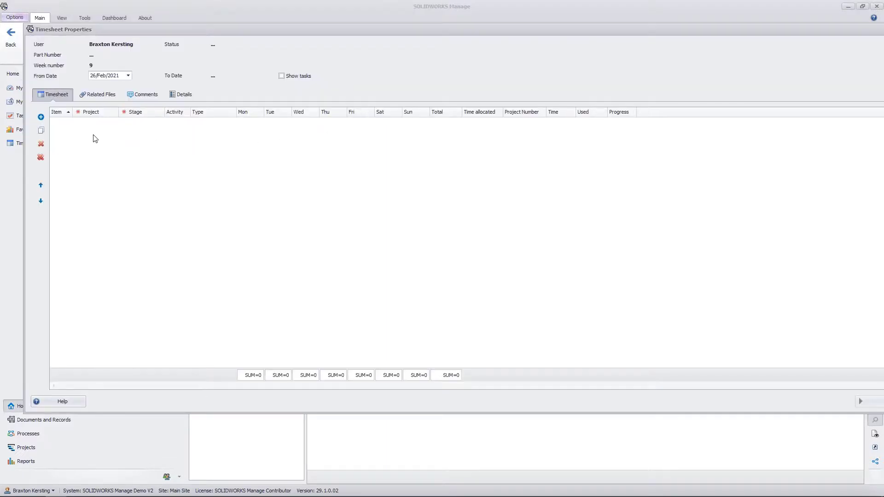
click(41, 117)
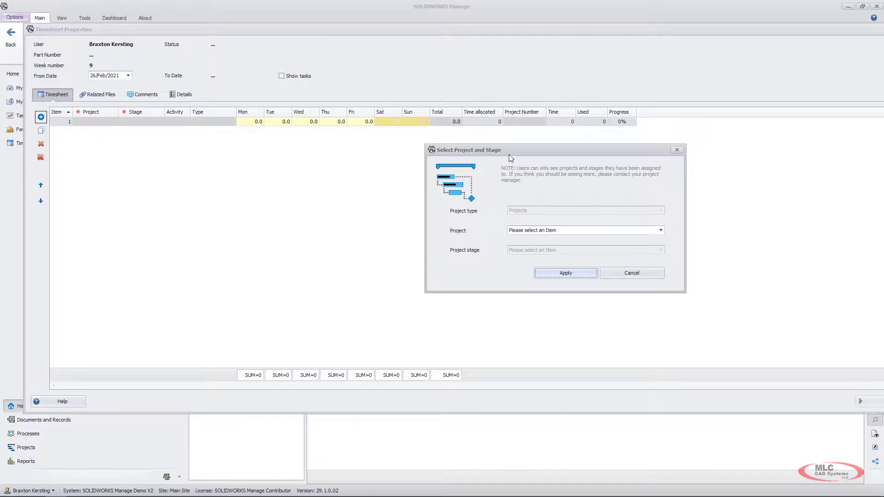
drag(509, 154, 477, 152)
click(517, 232)
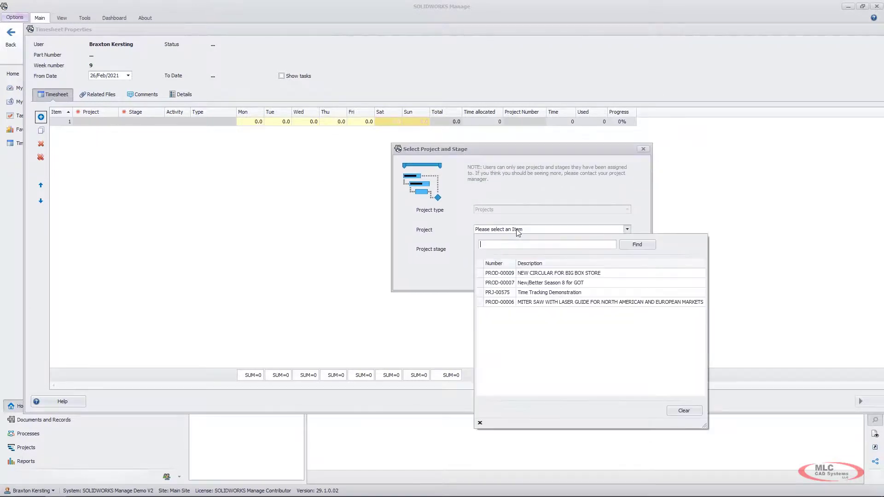
double_click(497, 274)
click(512, 251)
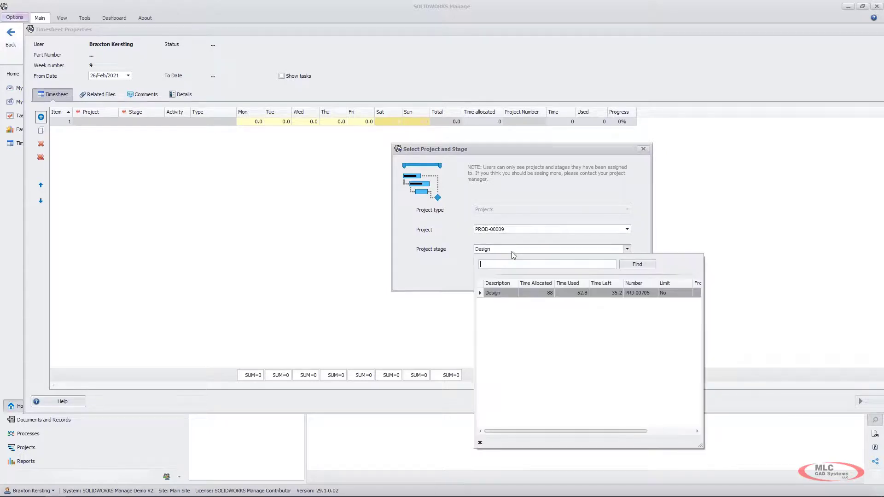
double_click(506, 298)
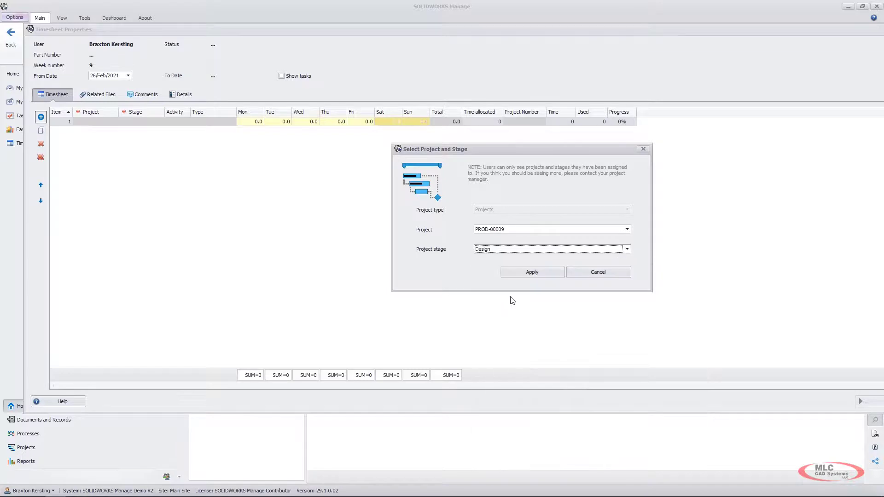
click(521, 275)
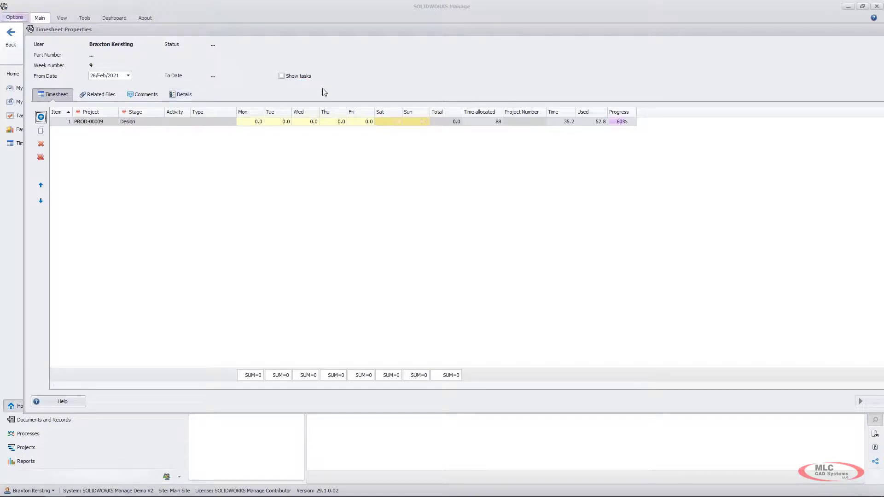
Show tasks in the timesheet and link the completed, project-related Produce 3D Models task to Monday.
click(281, 76)
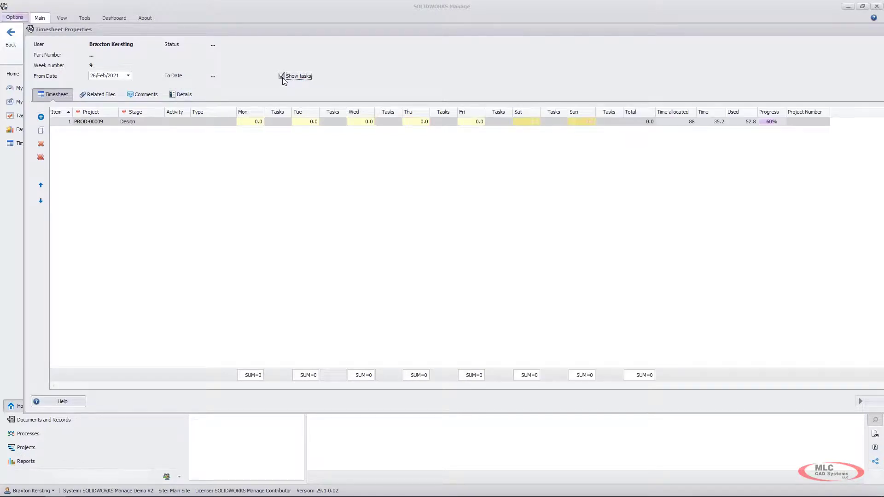
click(276, 123)
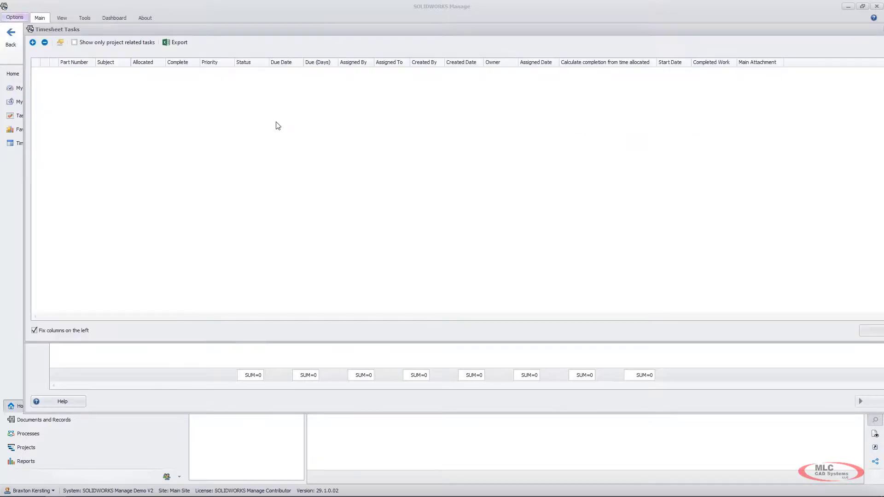
click(33, 42)
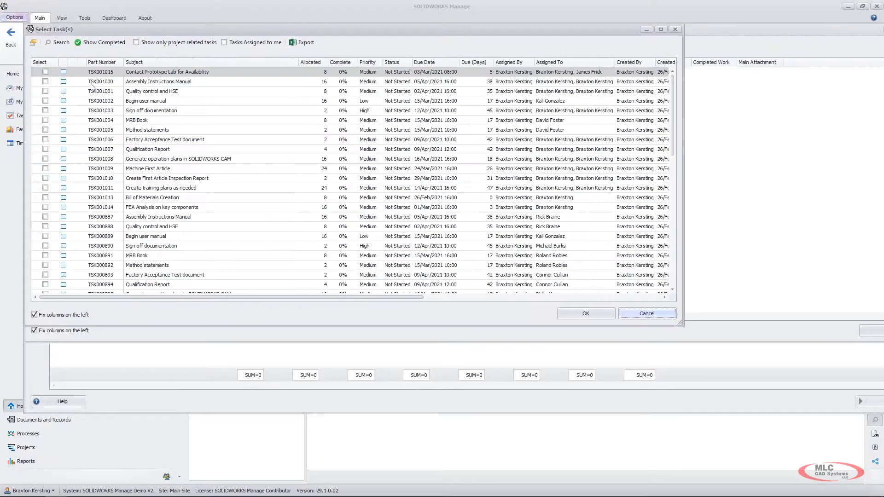
click(105, 43)
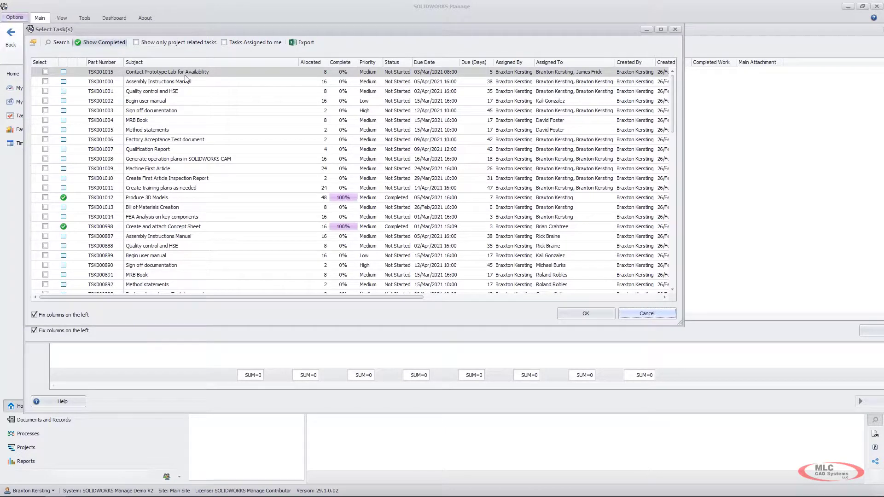
click(136, 42)
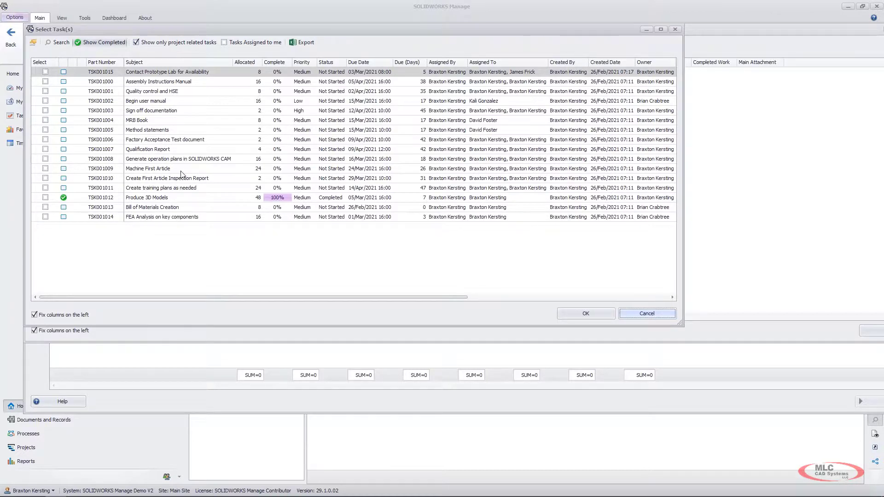
click(45, 198)
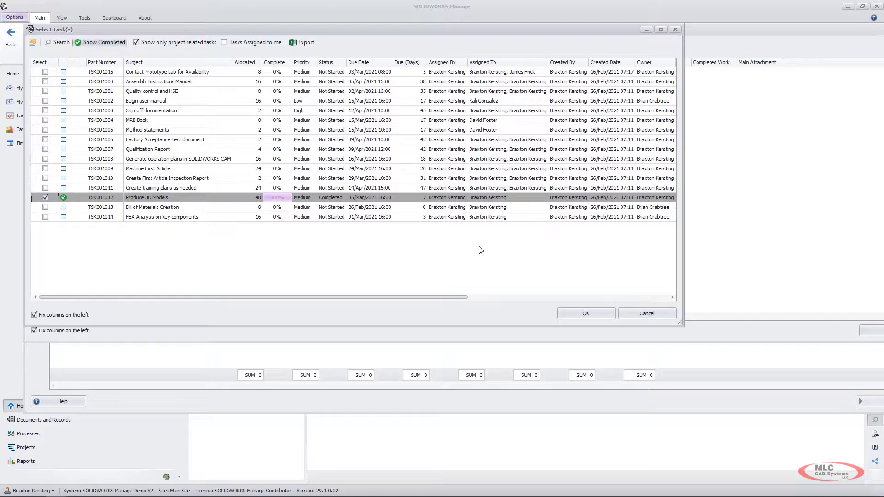
click(575, 312)
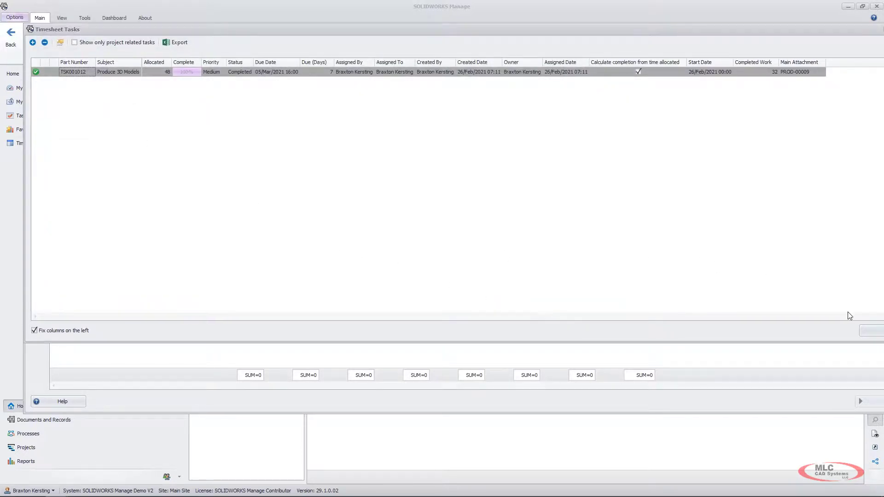
click(872, 330)
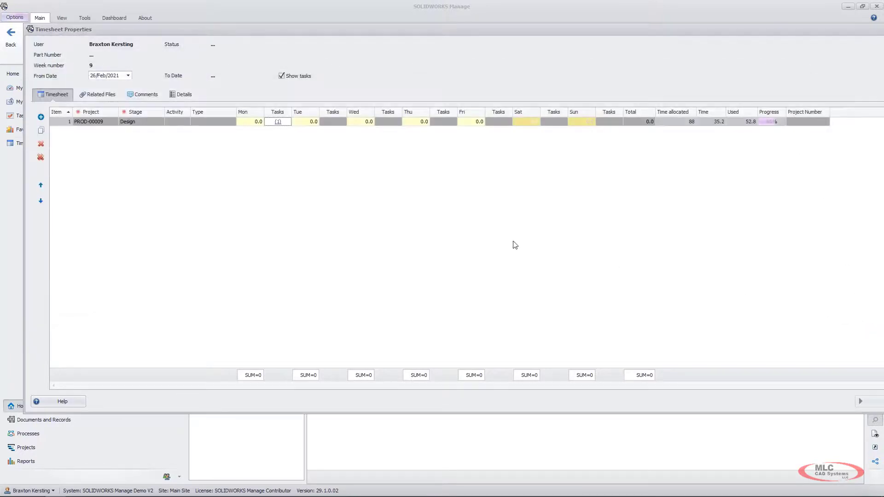
Review the properties and attachments of the task linked to Monday, and close the task windows.
click(278, 122)
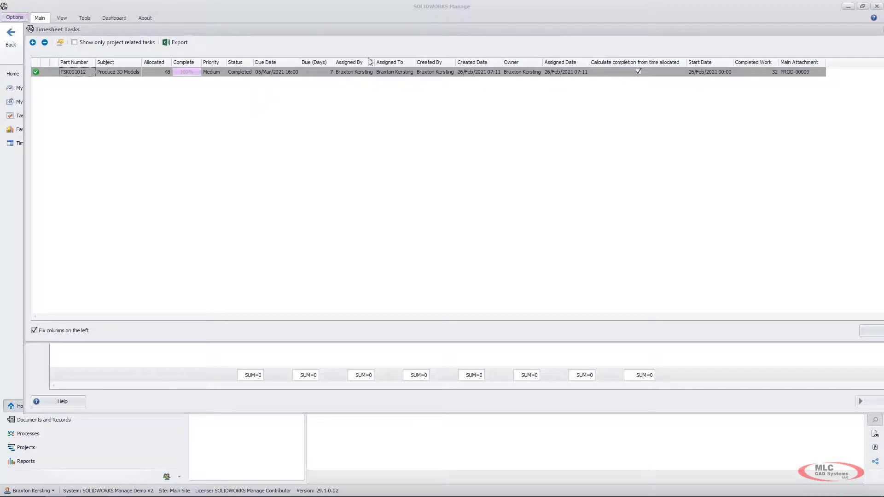
right_click(154, 72)
click(181, 79)
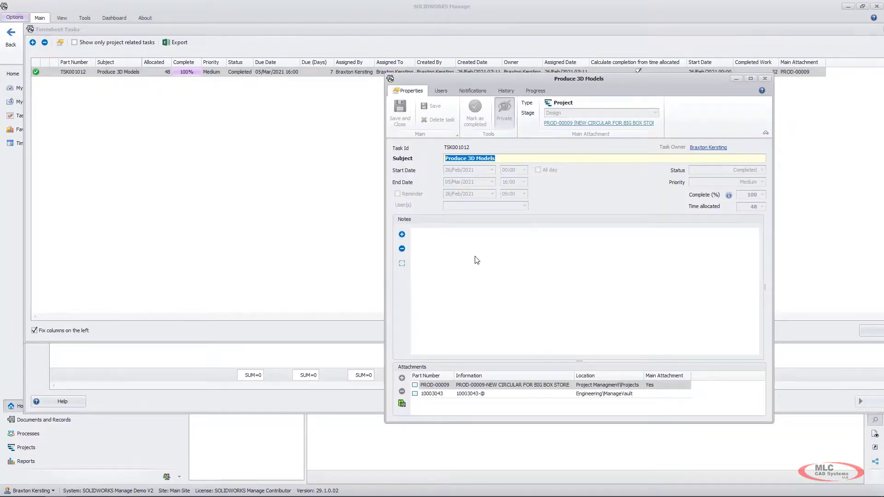
click(485, 393)
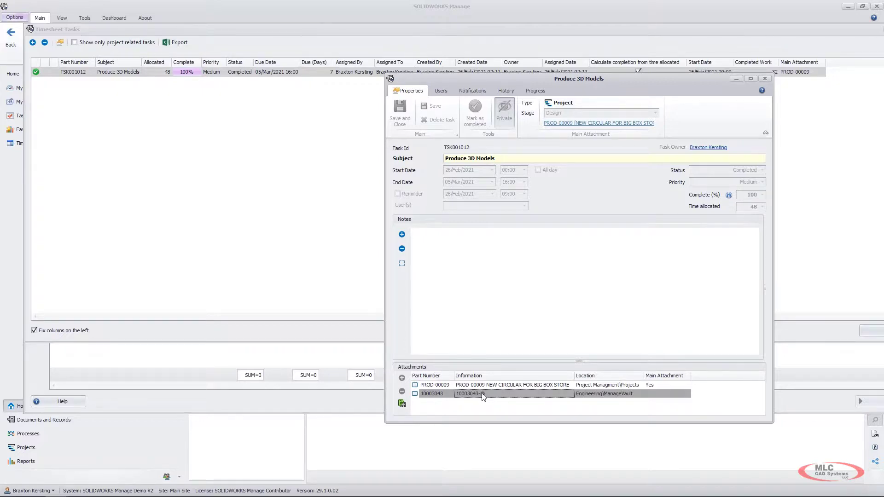
click(765, 79)
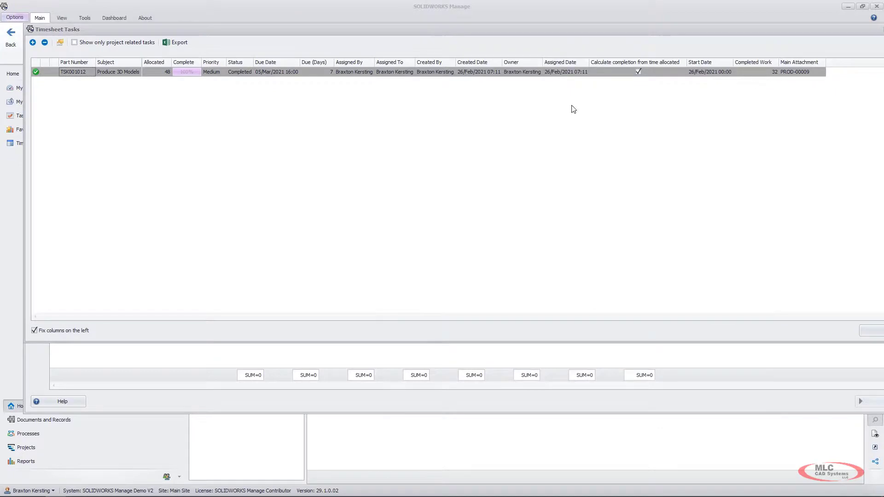
drag(846, 31, 631, 34)
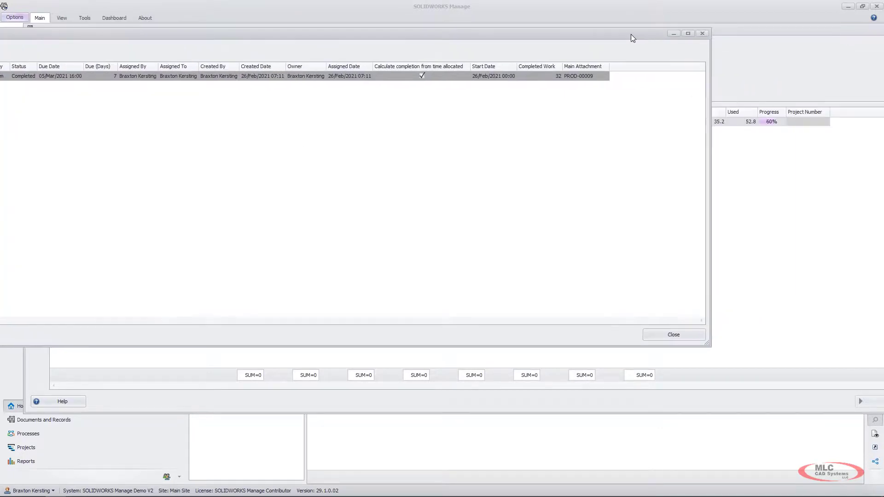
click(702, 33)
Log 8 hours each on Monday and Tuesday for the Design stage.
click(251, 121)
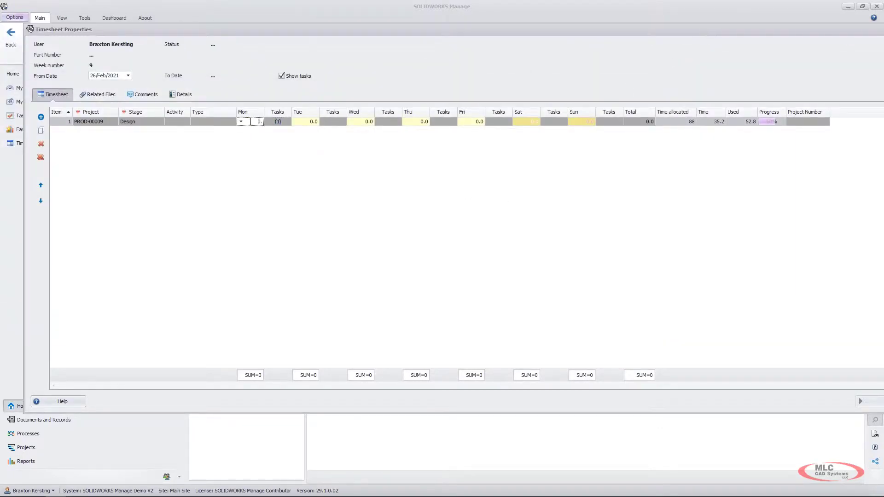
double_click(250, 122)
text(8.)
double_click(309, 122)
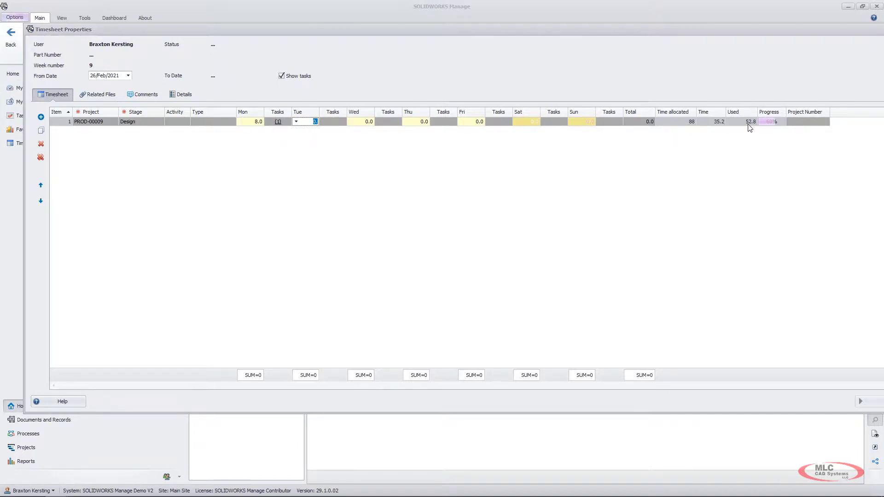
text(8.)
Save the timesheet and submit it for approval, accepting a duplicate for the same week.
drag(24, 24, 313, 94)
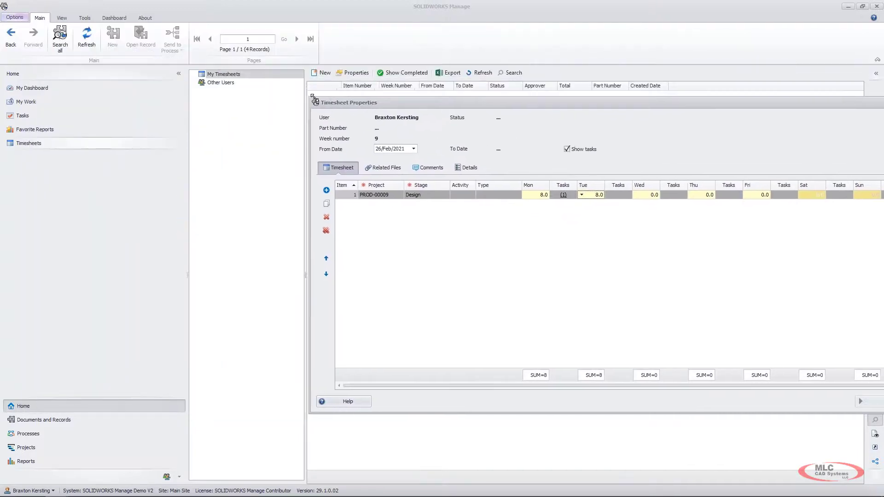
drag(457, 102, 173, 66)
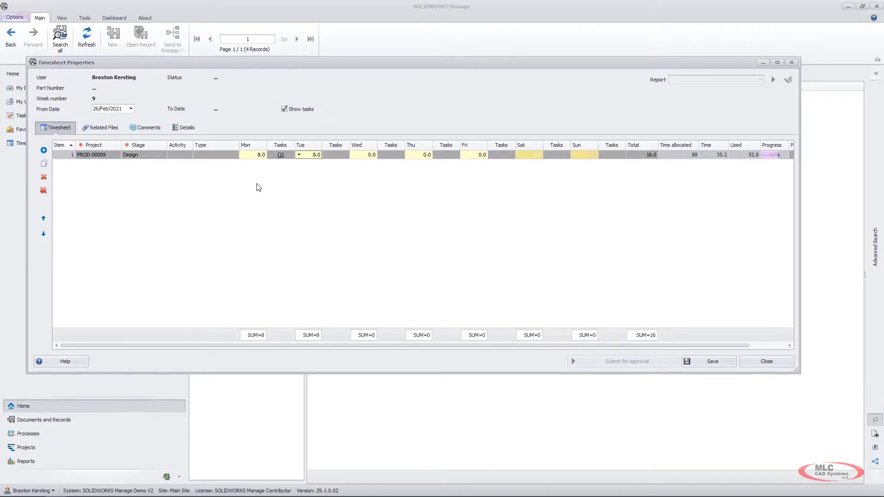
click(696, 362)
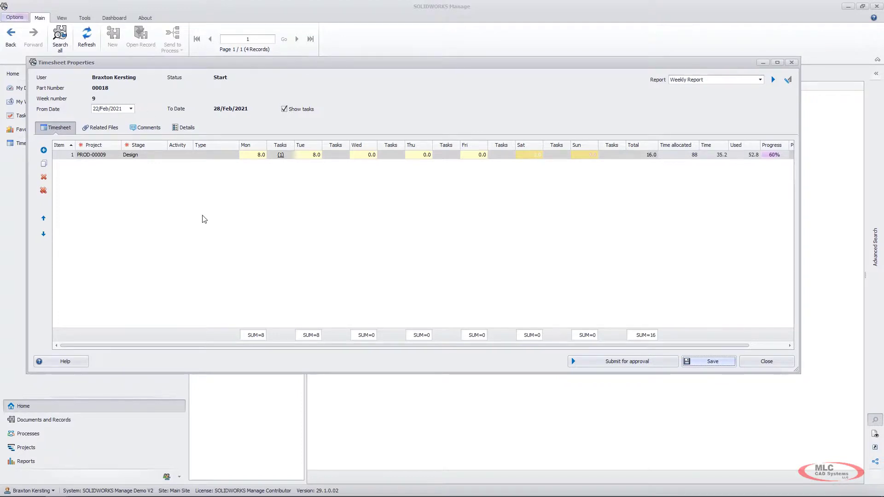
click(638, 363)
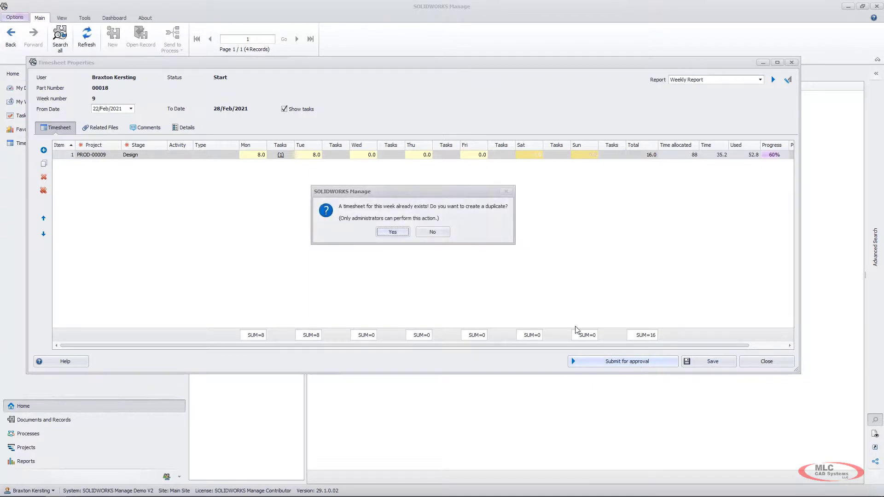
click(392, 232)
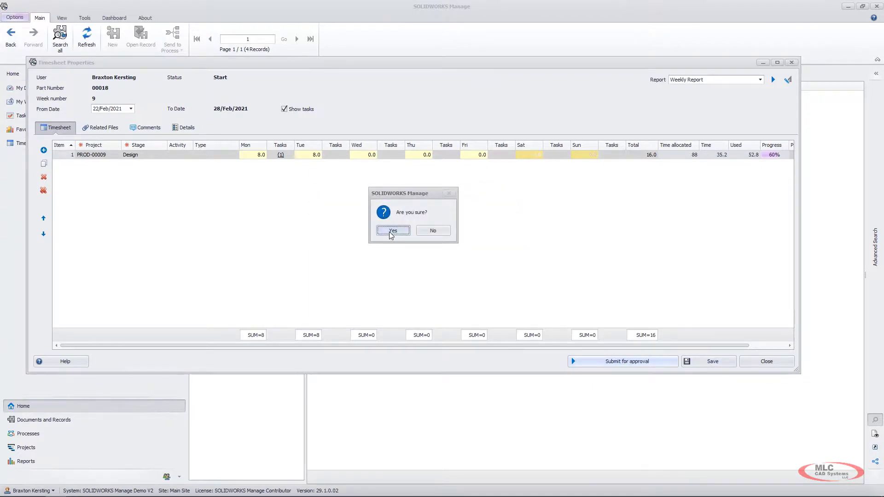
click(392, 229)
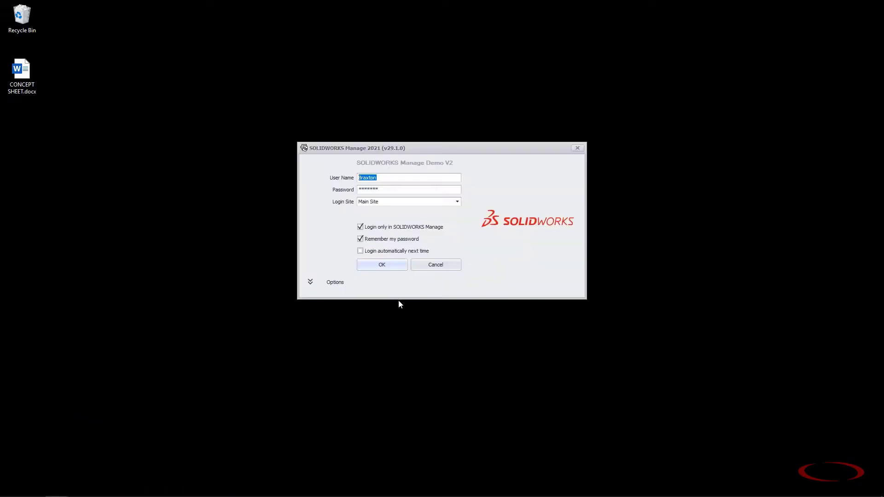
Log in as admin and open the properties of the other user's week 9 timesheet that is waiting for approval.
text(admin)
click(381, 265)
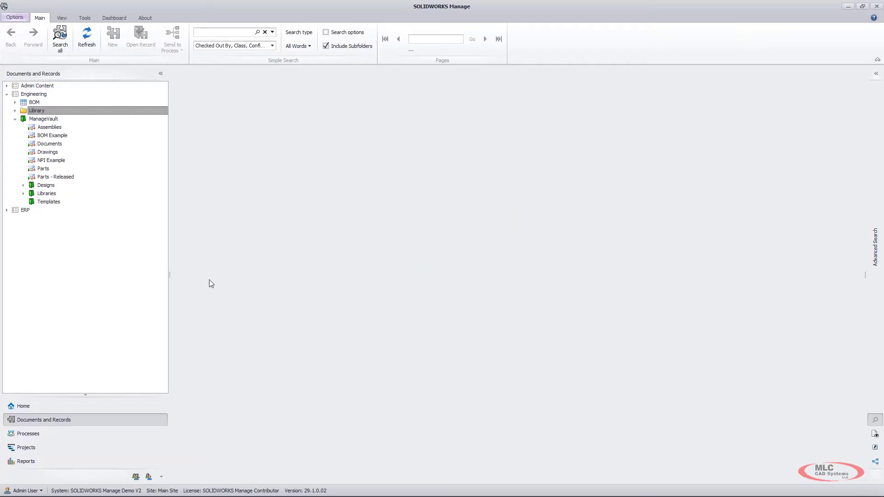
click(21, 408)
click(32, 146)
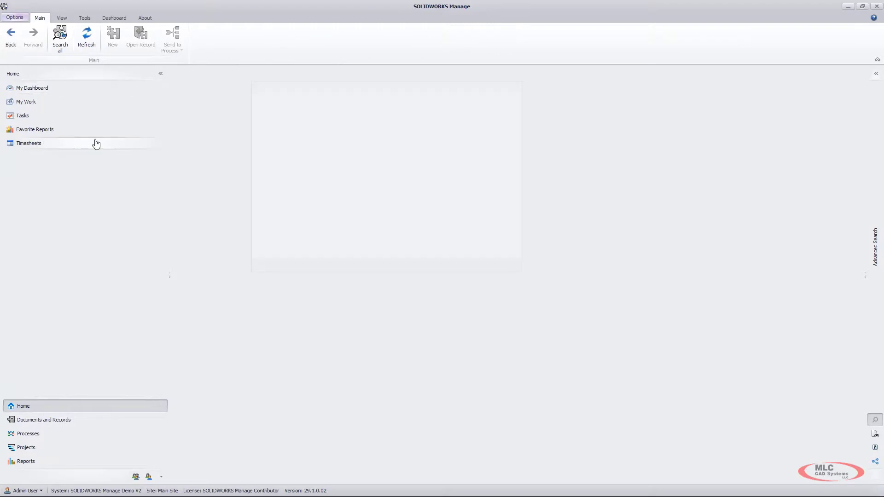
click(222, 92)
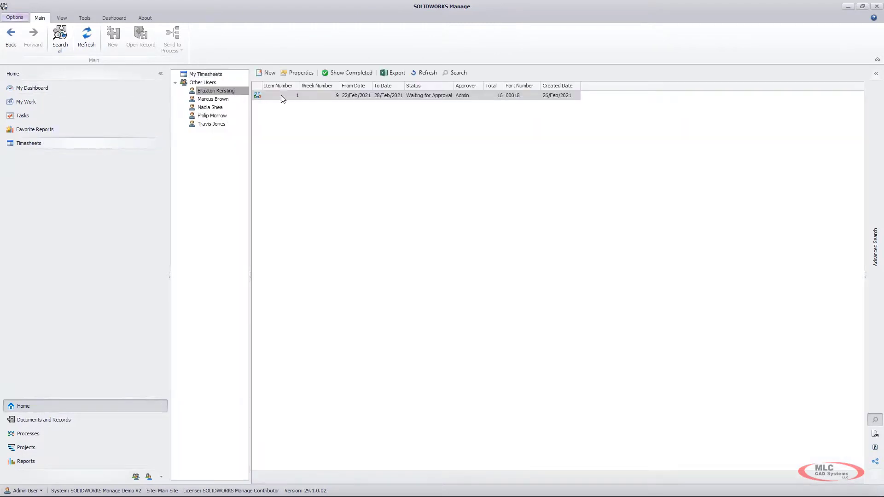
right_click(320, 95)
click(372, 120)
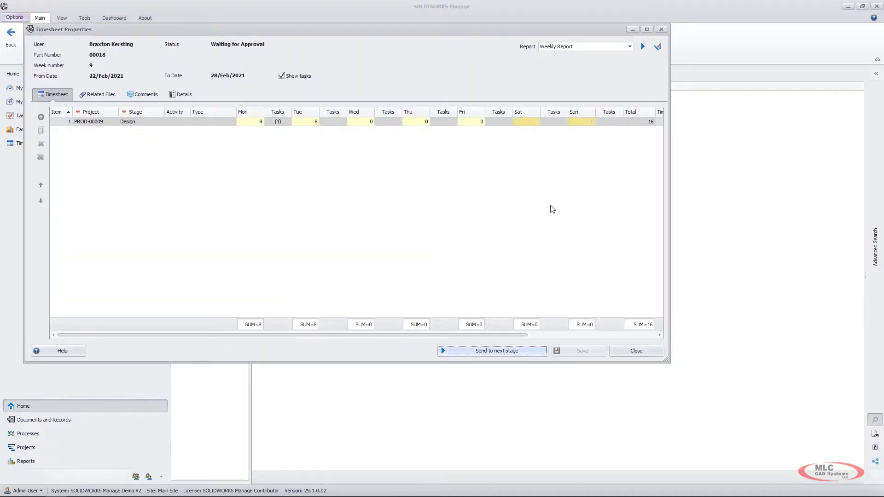
Set the timesheet's Approval property to Approved and check its related files.
drag(666, 361, 815, 398)
click(168, 97)
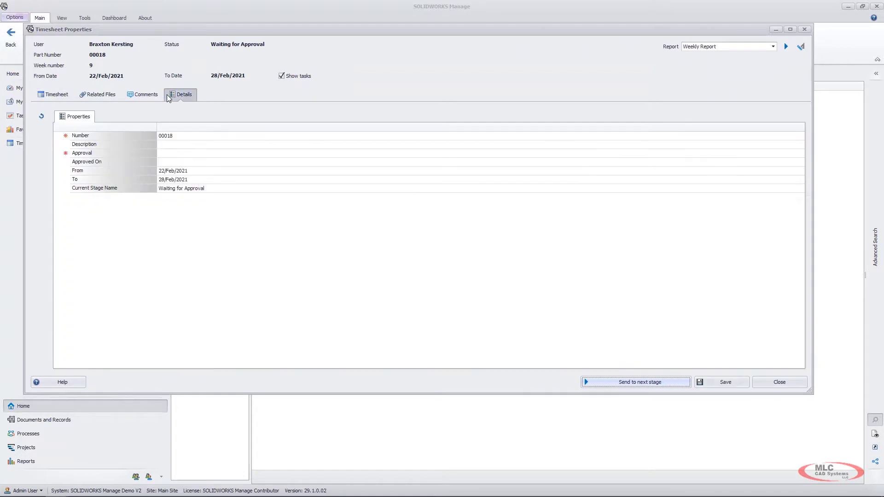
click(183, 155)
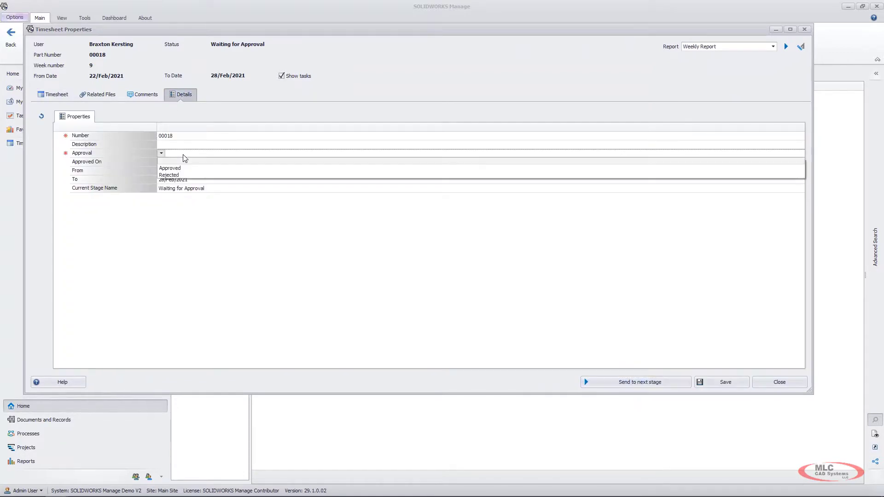
click(170, 168)
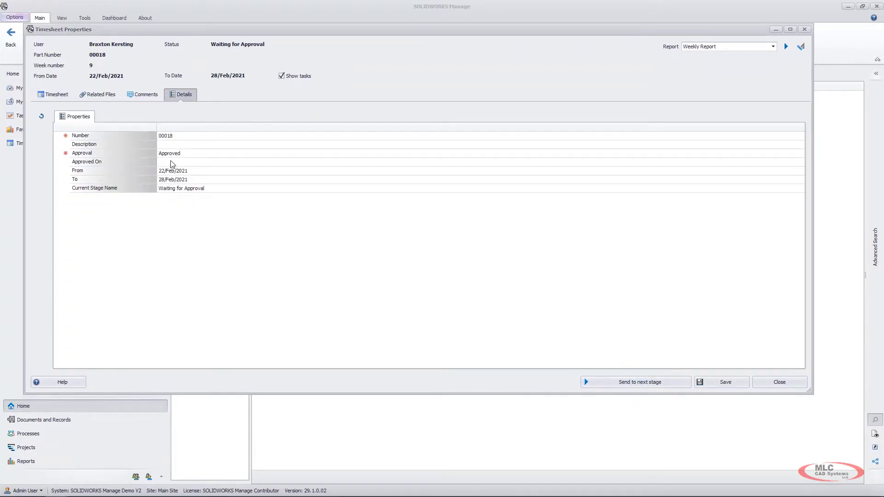
click(98, 94)
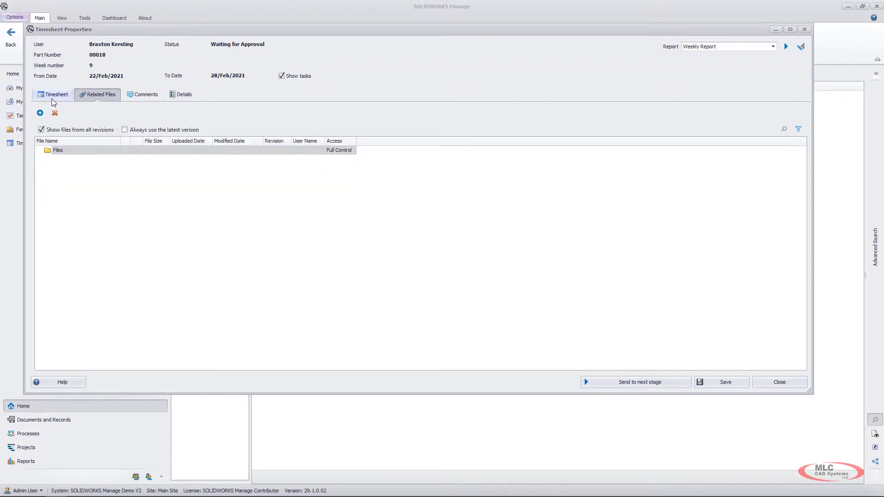
Return to the week 9 timesheet's hour entries and send the timesheet to the next stage.
click(53, 97)
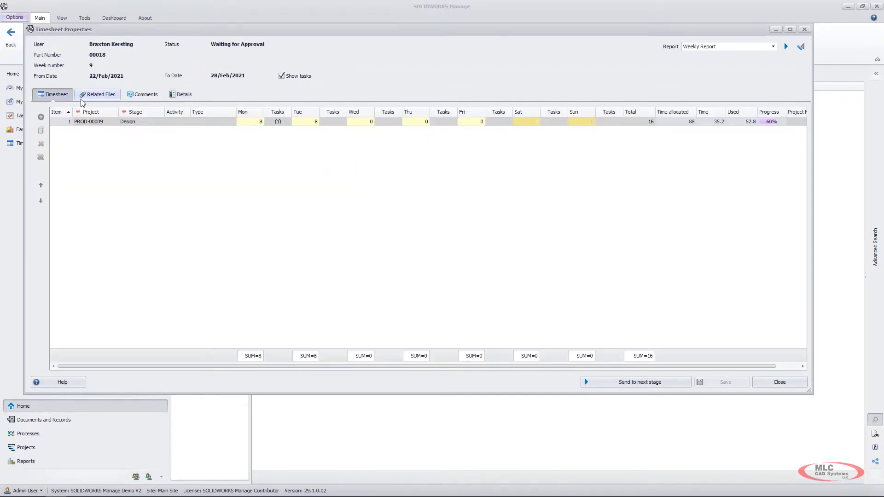
click(638, 383)
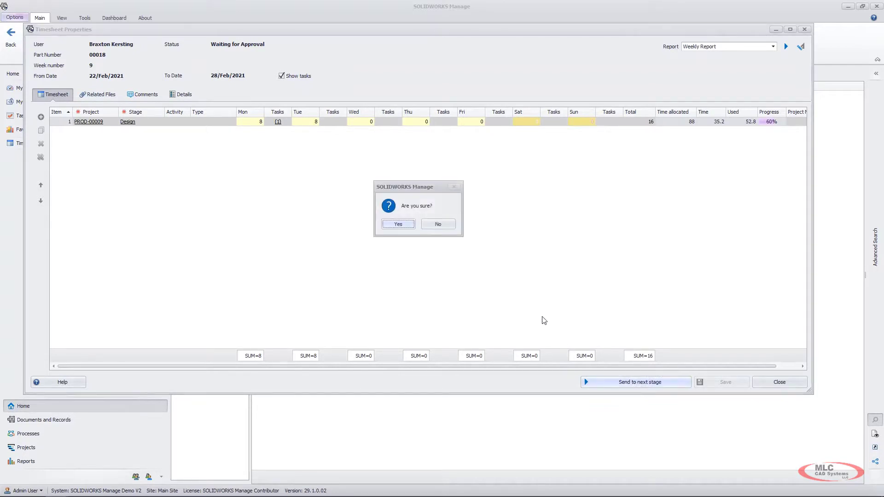
click(395, 225)
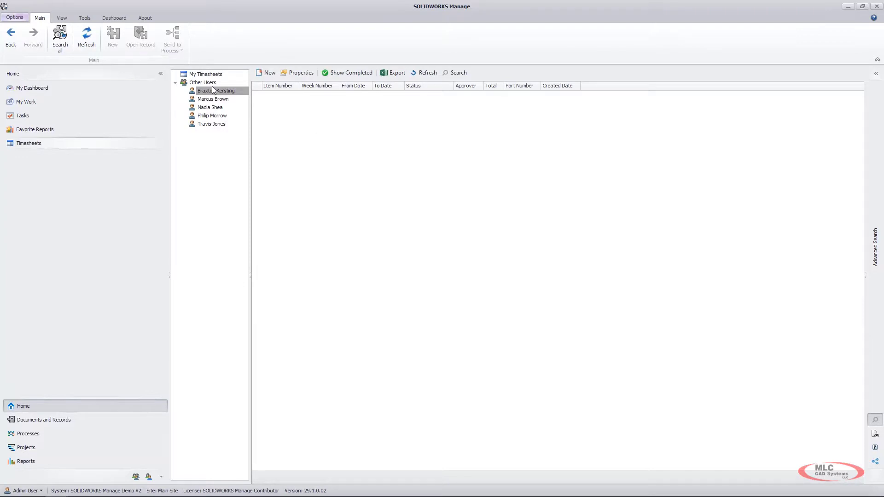
Open the record of project PROD-00009, NEW CIRCULAR FOR BIG BOX STORE, from the NPI (New Product) projects.
click(35, 448)
click(49, 117)
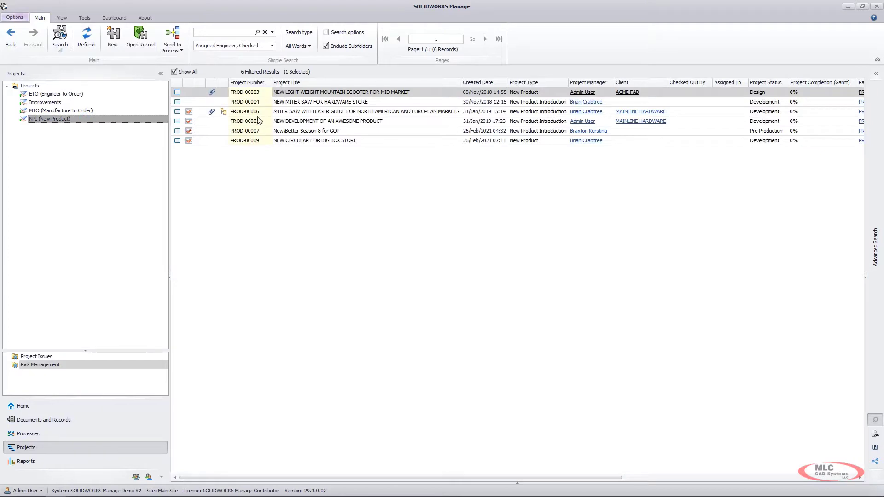
right_click(272, 141)
click(311, 174)
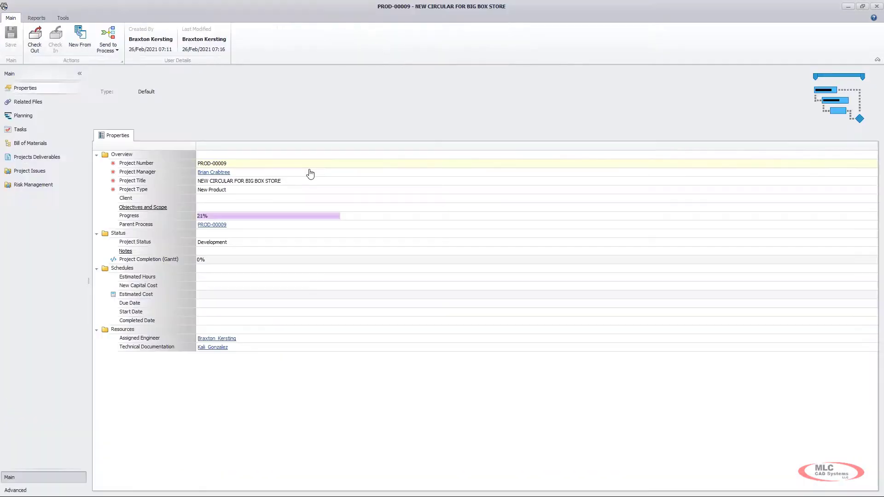
Examine the timesheet entries logged against the Design stage in the project's planning.
click(24, 117)
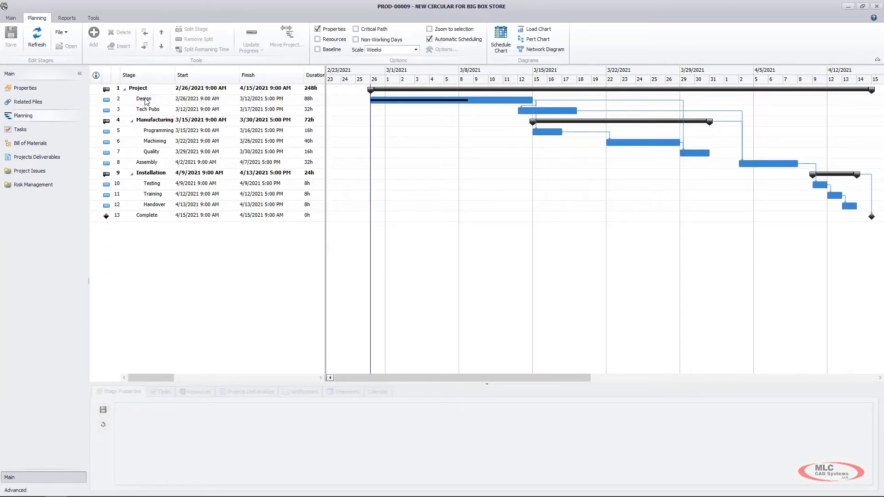
click(144, 99)
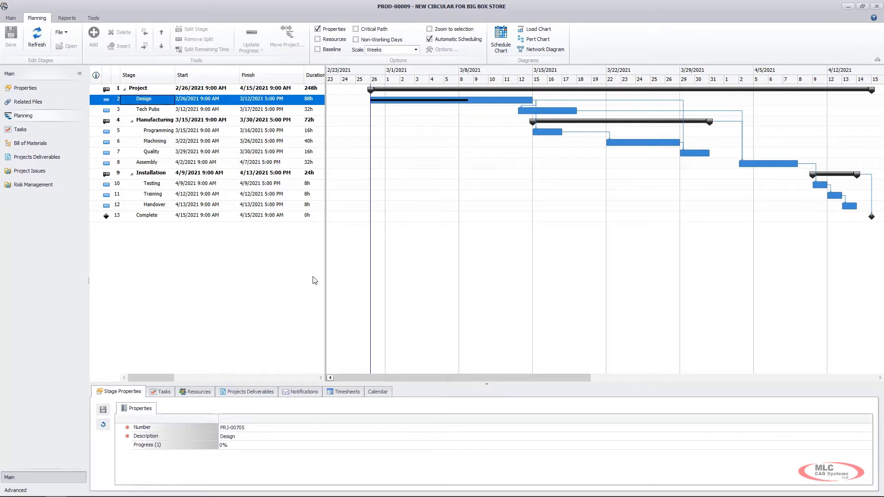
click(348, 392)
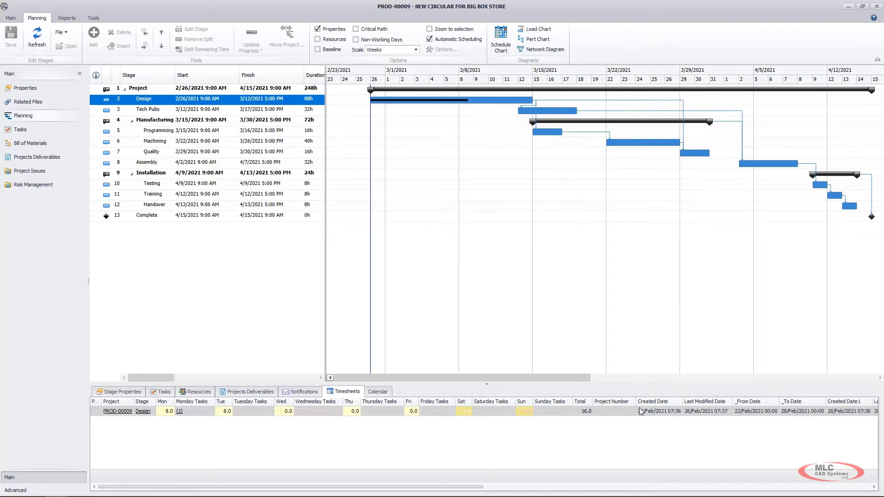
click(109, 414)
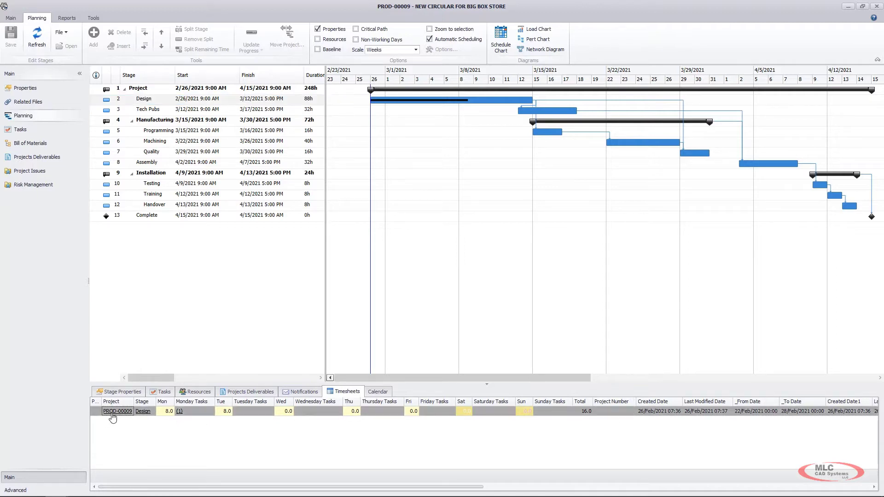
right_click(172, 411)
mouse_move(207, 437)
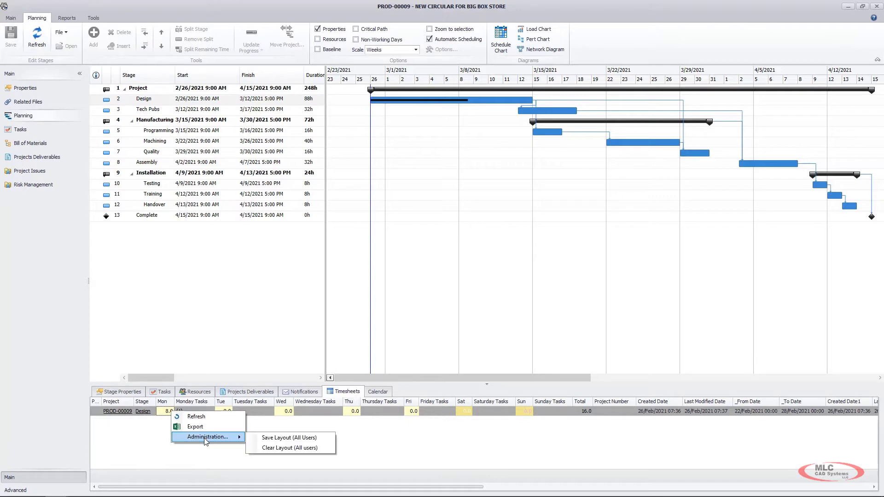
click(253, 452)
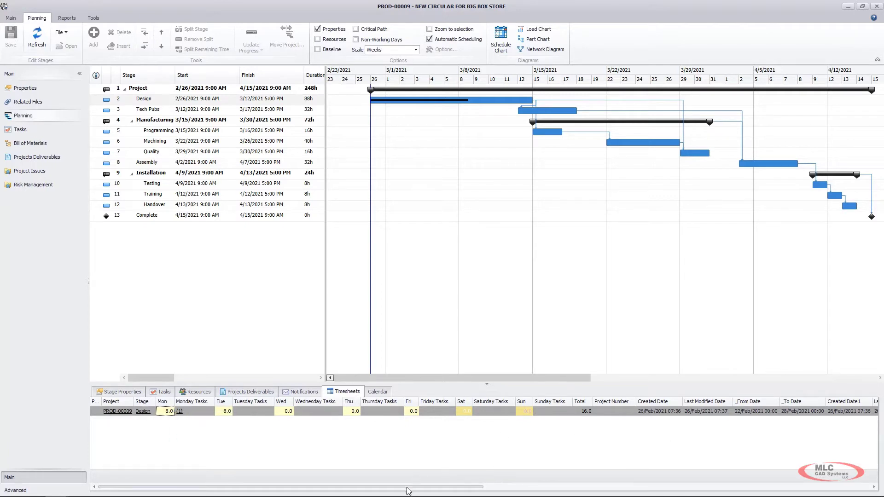
drag(409, 491, 345, 484)
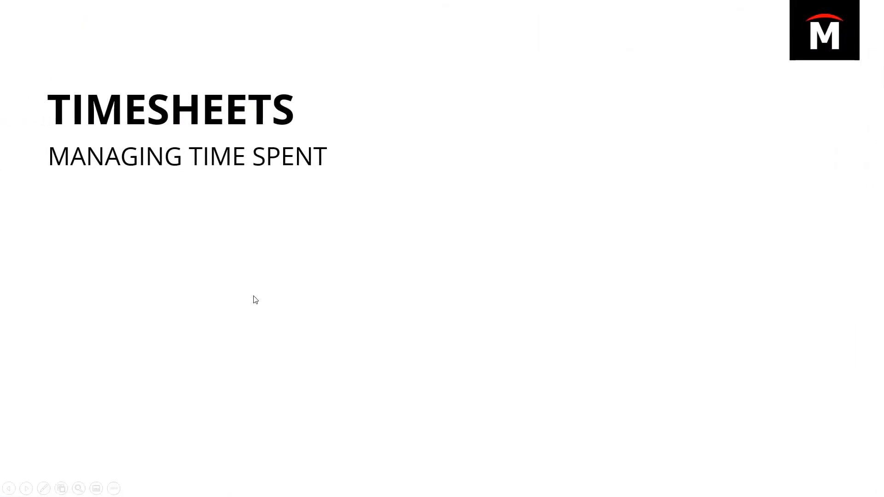
click(253, 296)
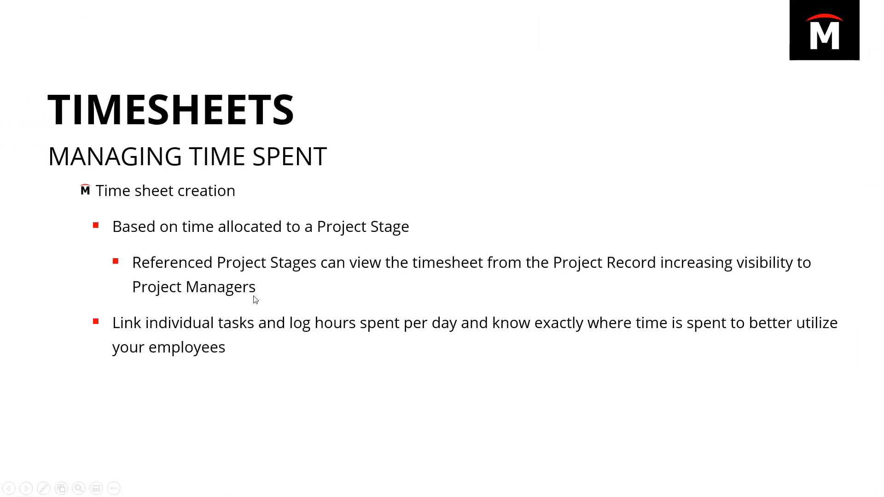